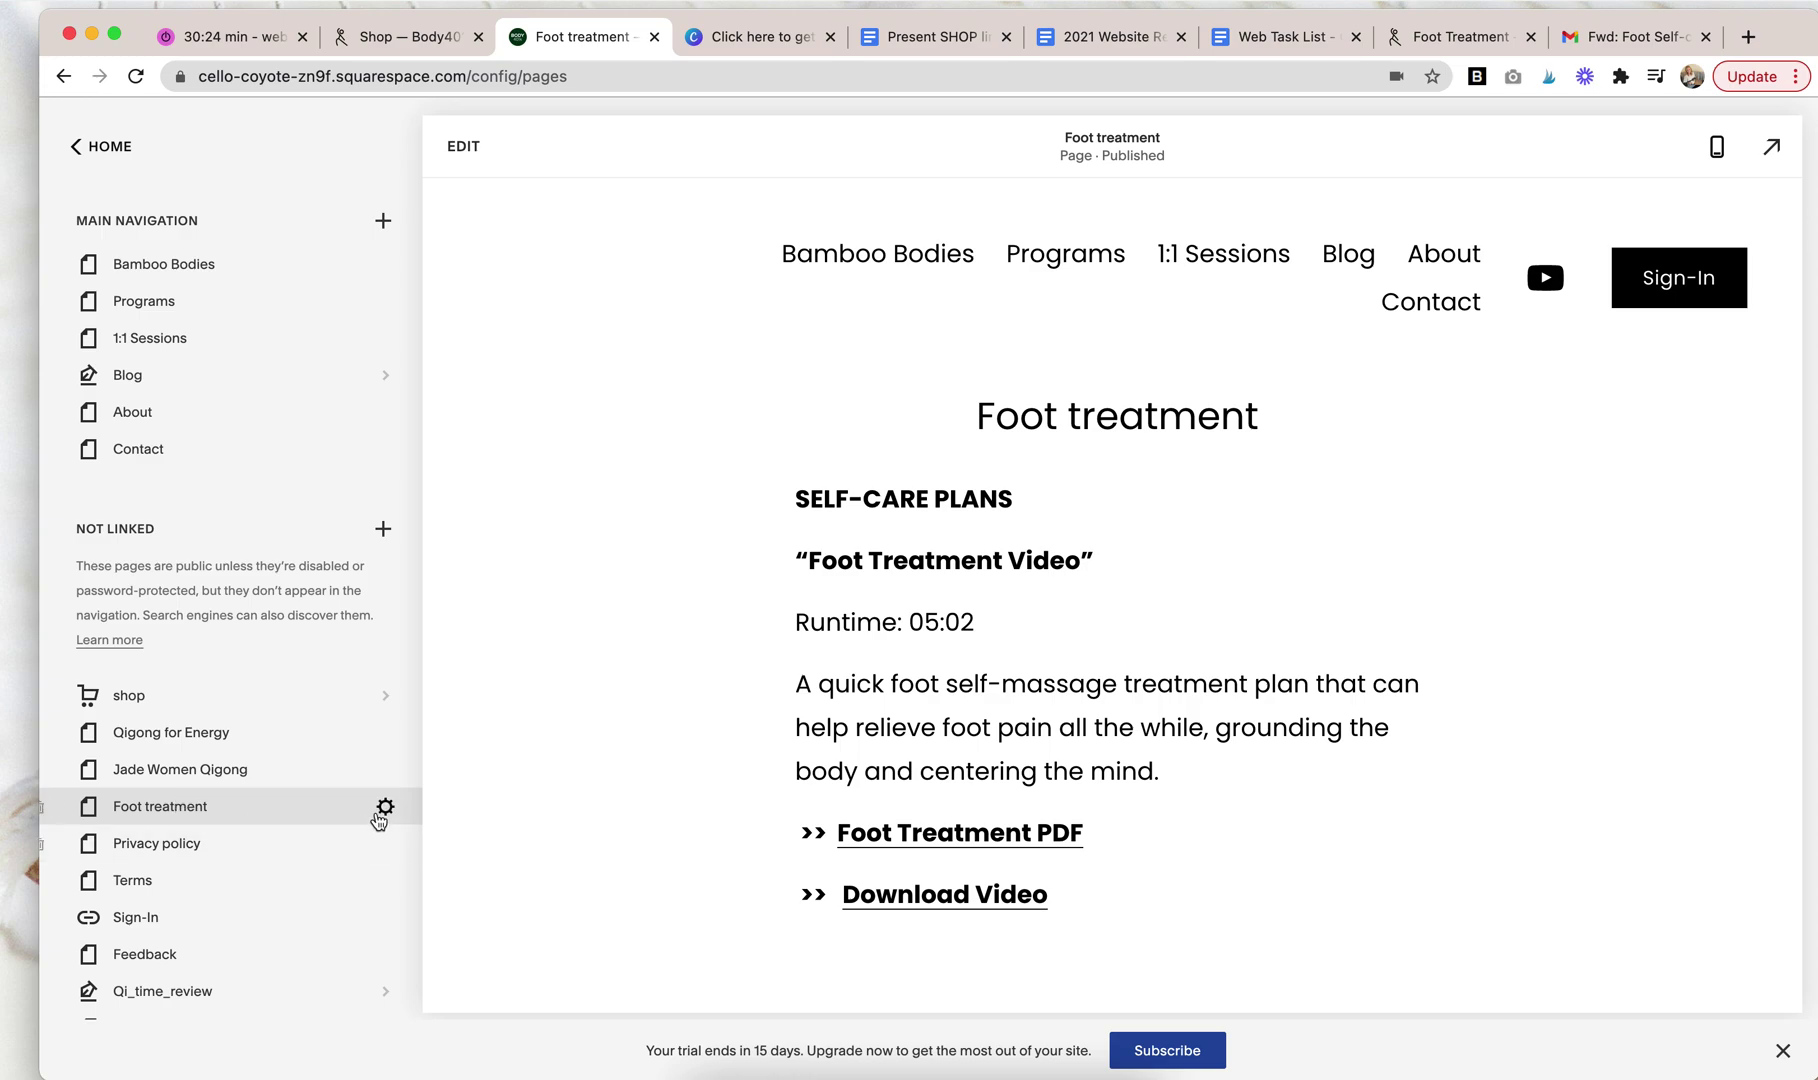
Look at the Foot treatment page's settings and close them without changes.
left_click(386, 808)
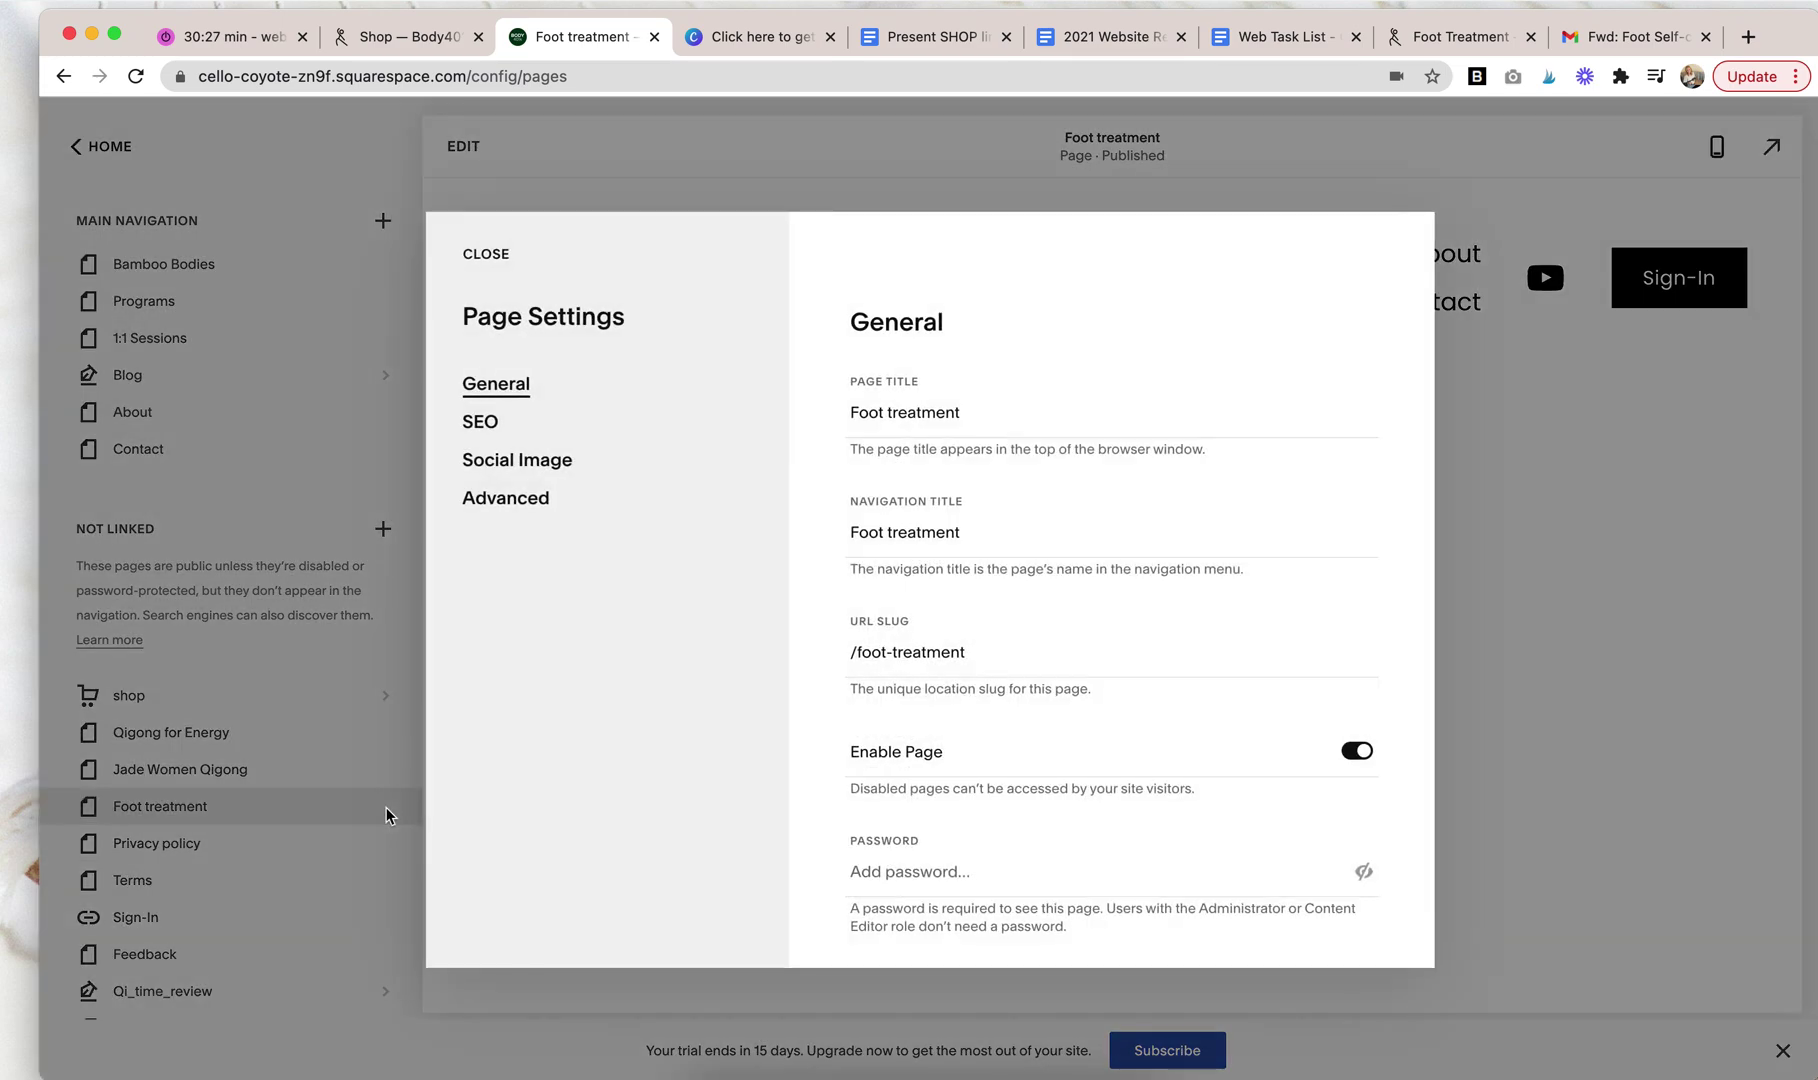
scroll(952, 762, "down", 1)
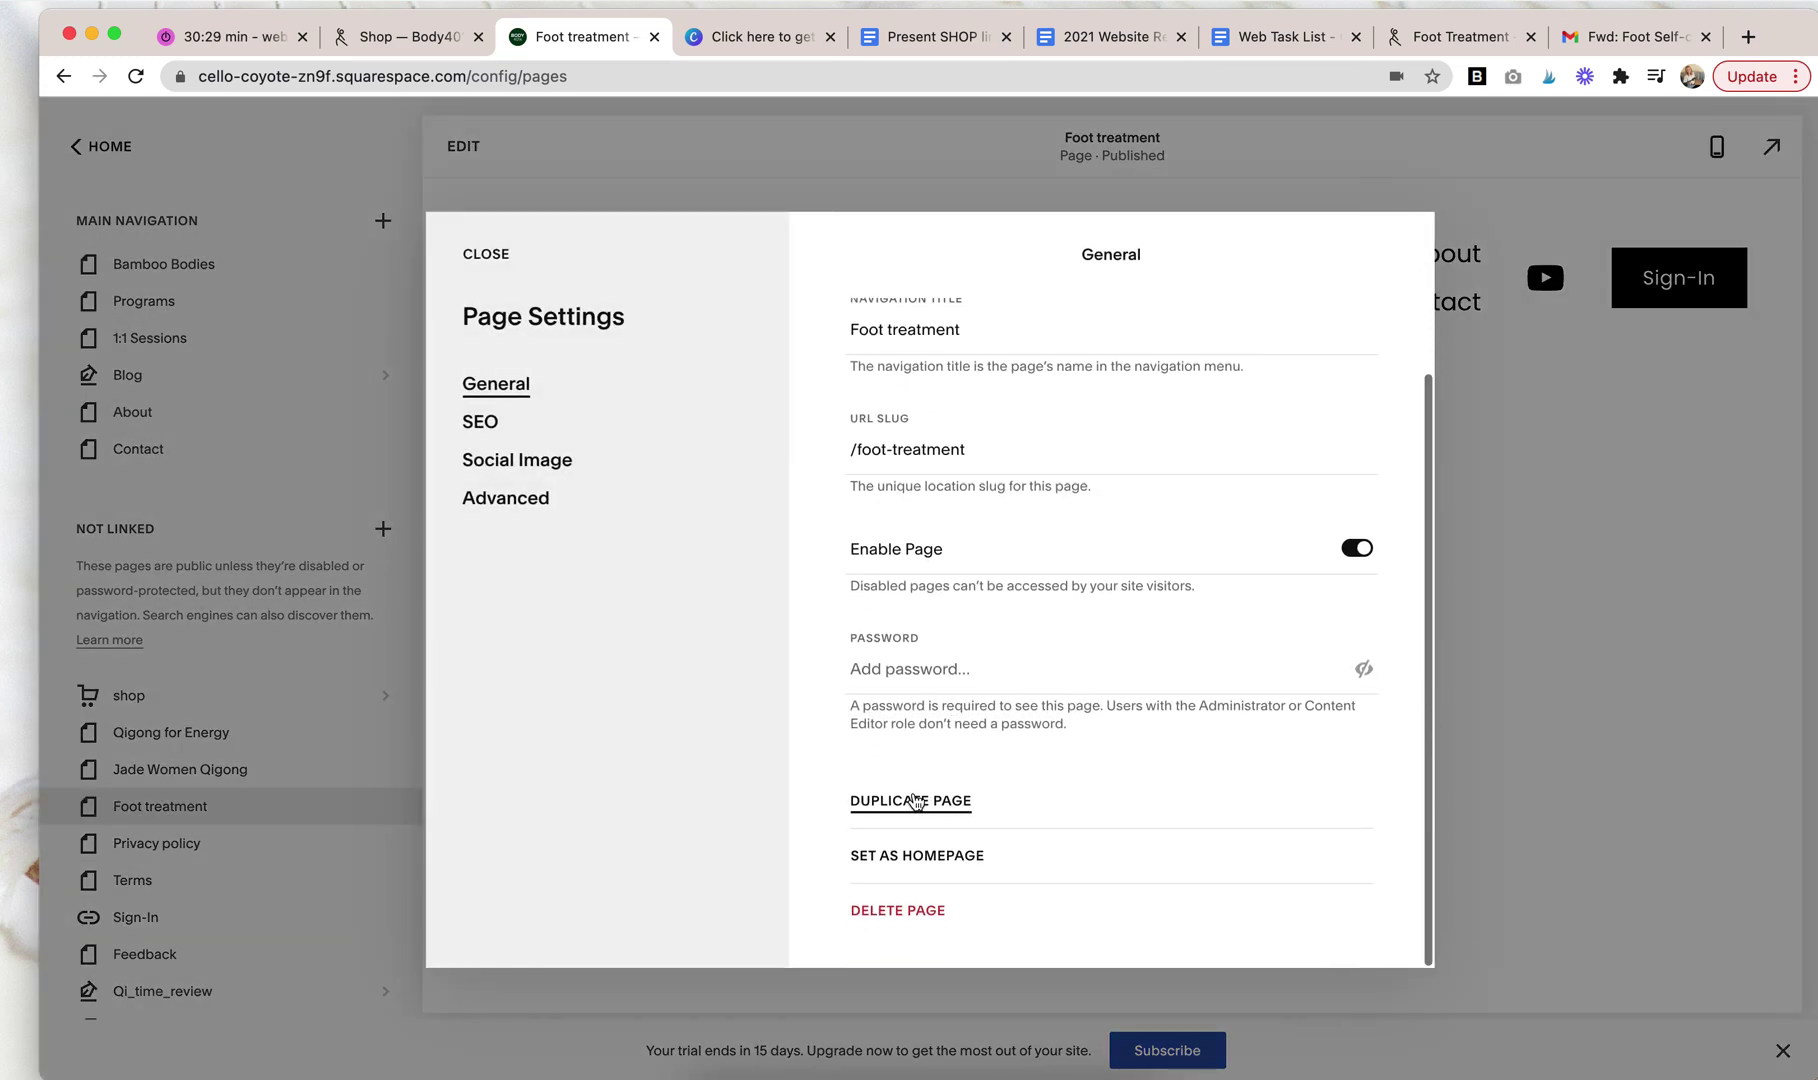
left_click(486, 255)
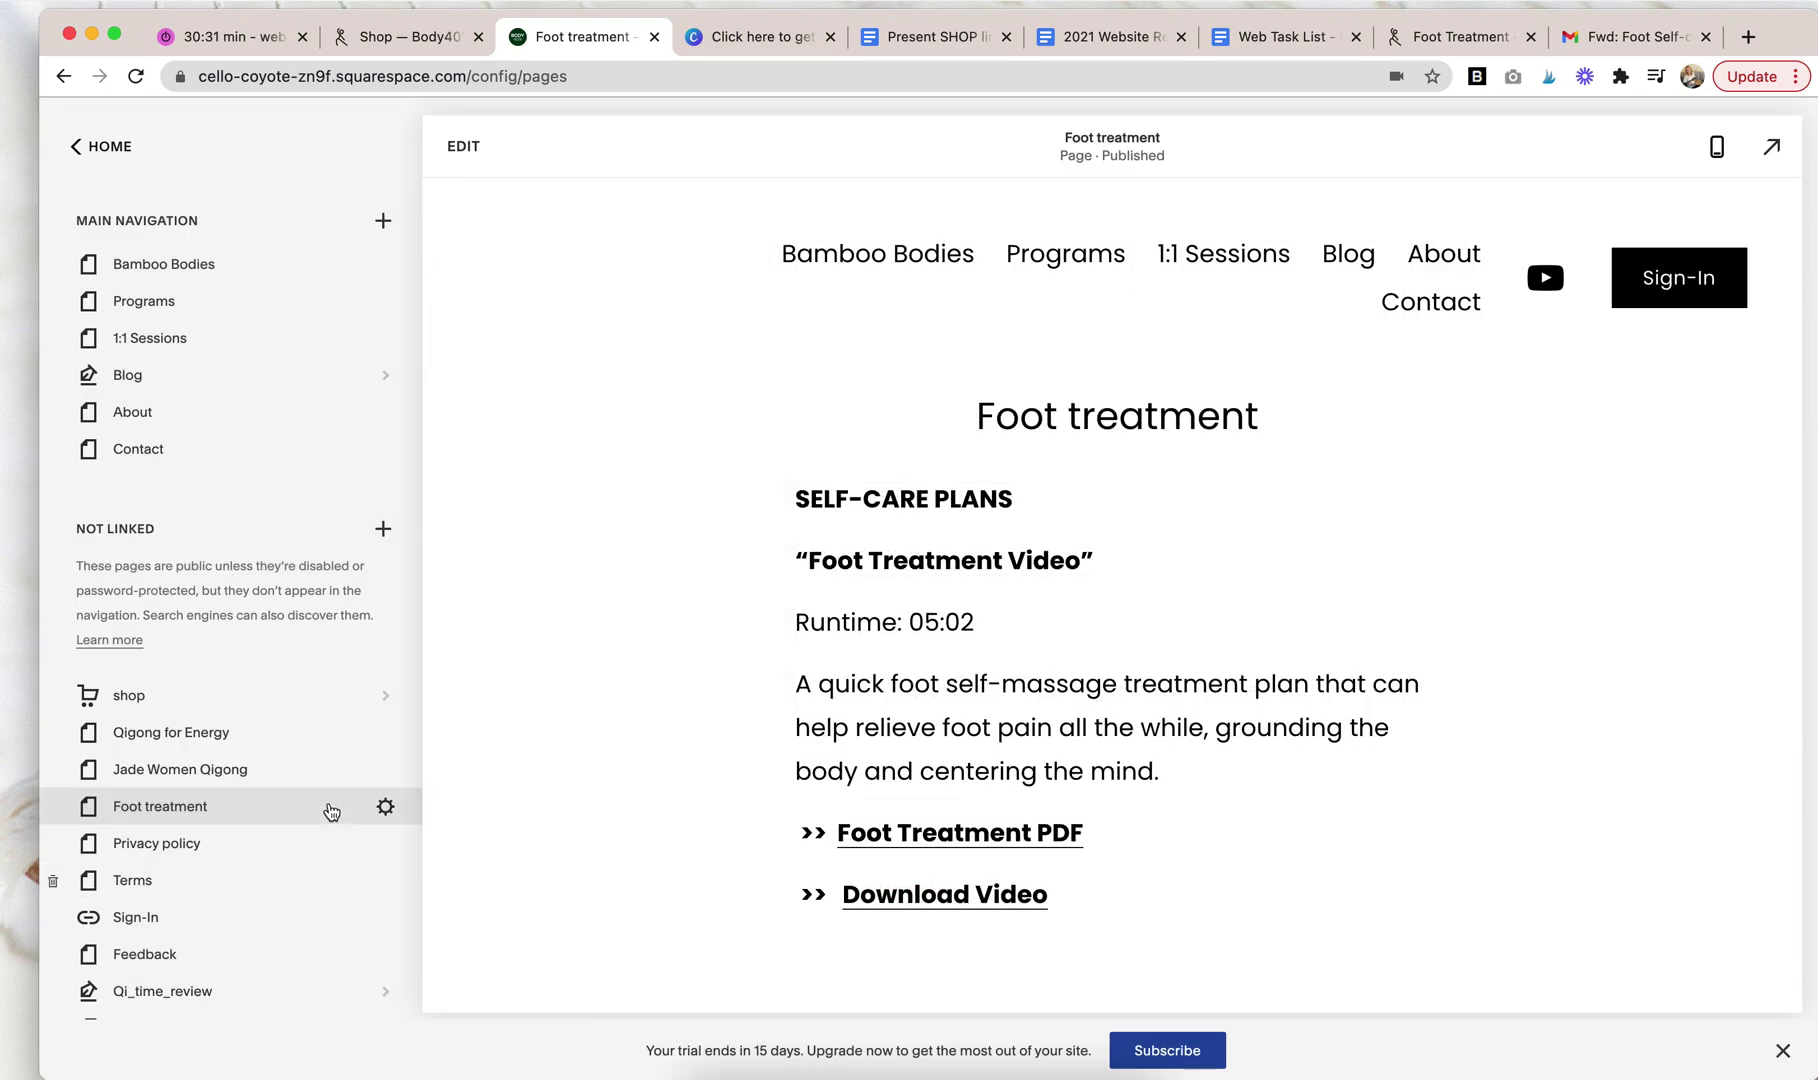
Open the Jade Women Qigong page and scroll through its text, PDF link and videos.
left_click(295, 777)
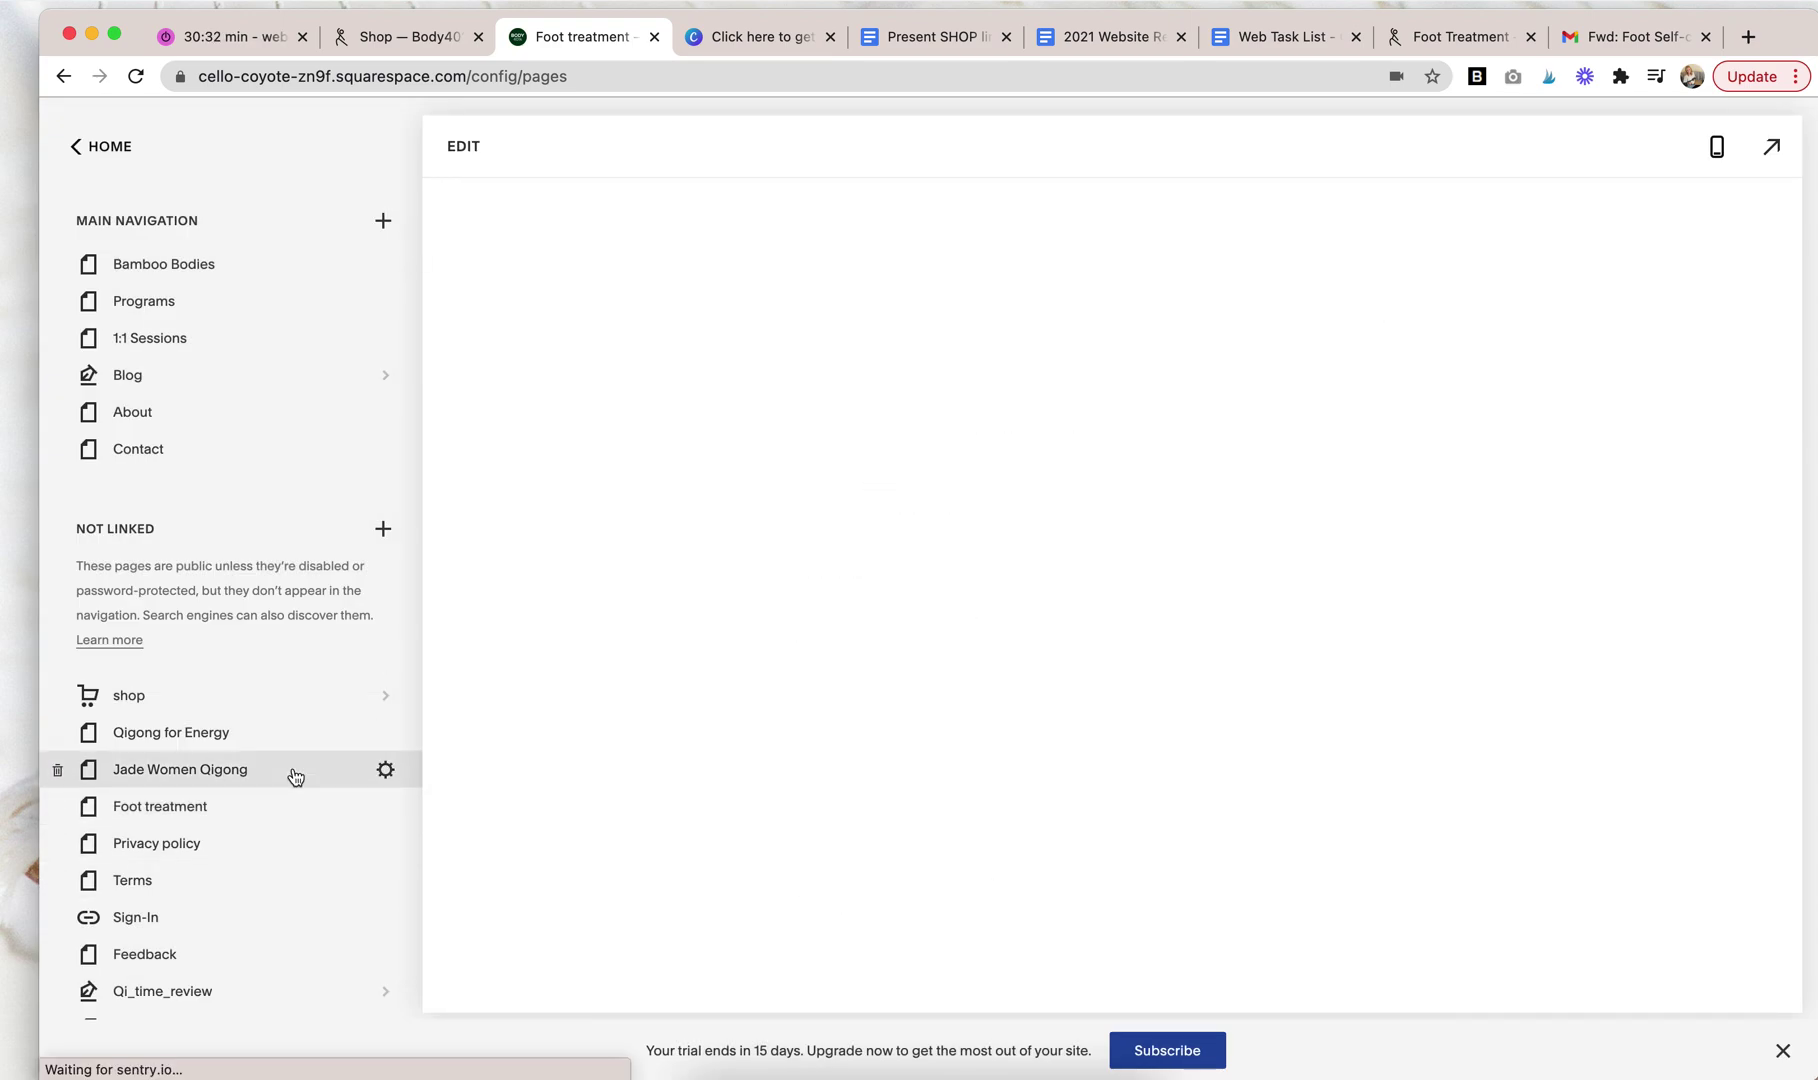
scroll(968, 620, "down", 3)
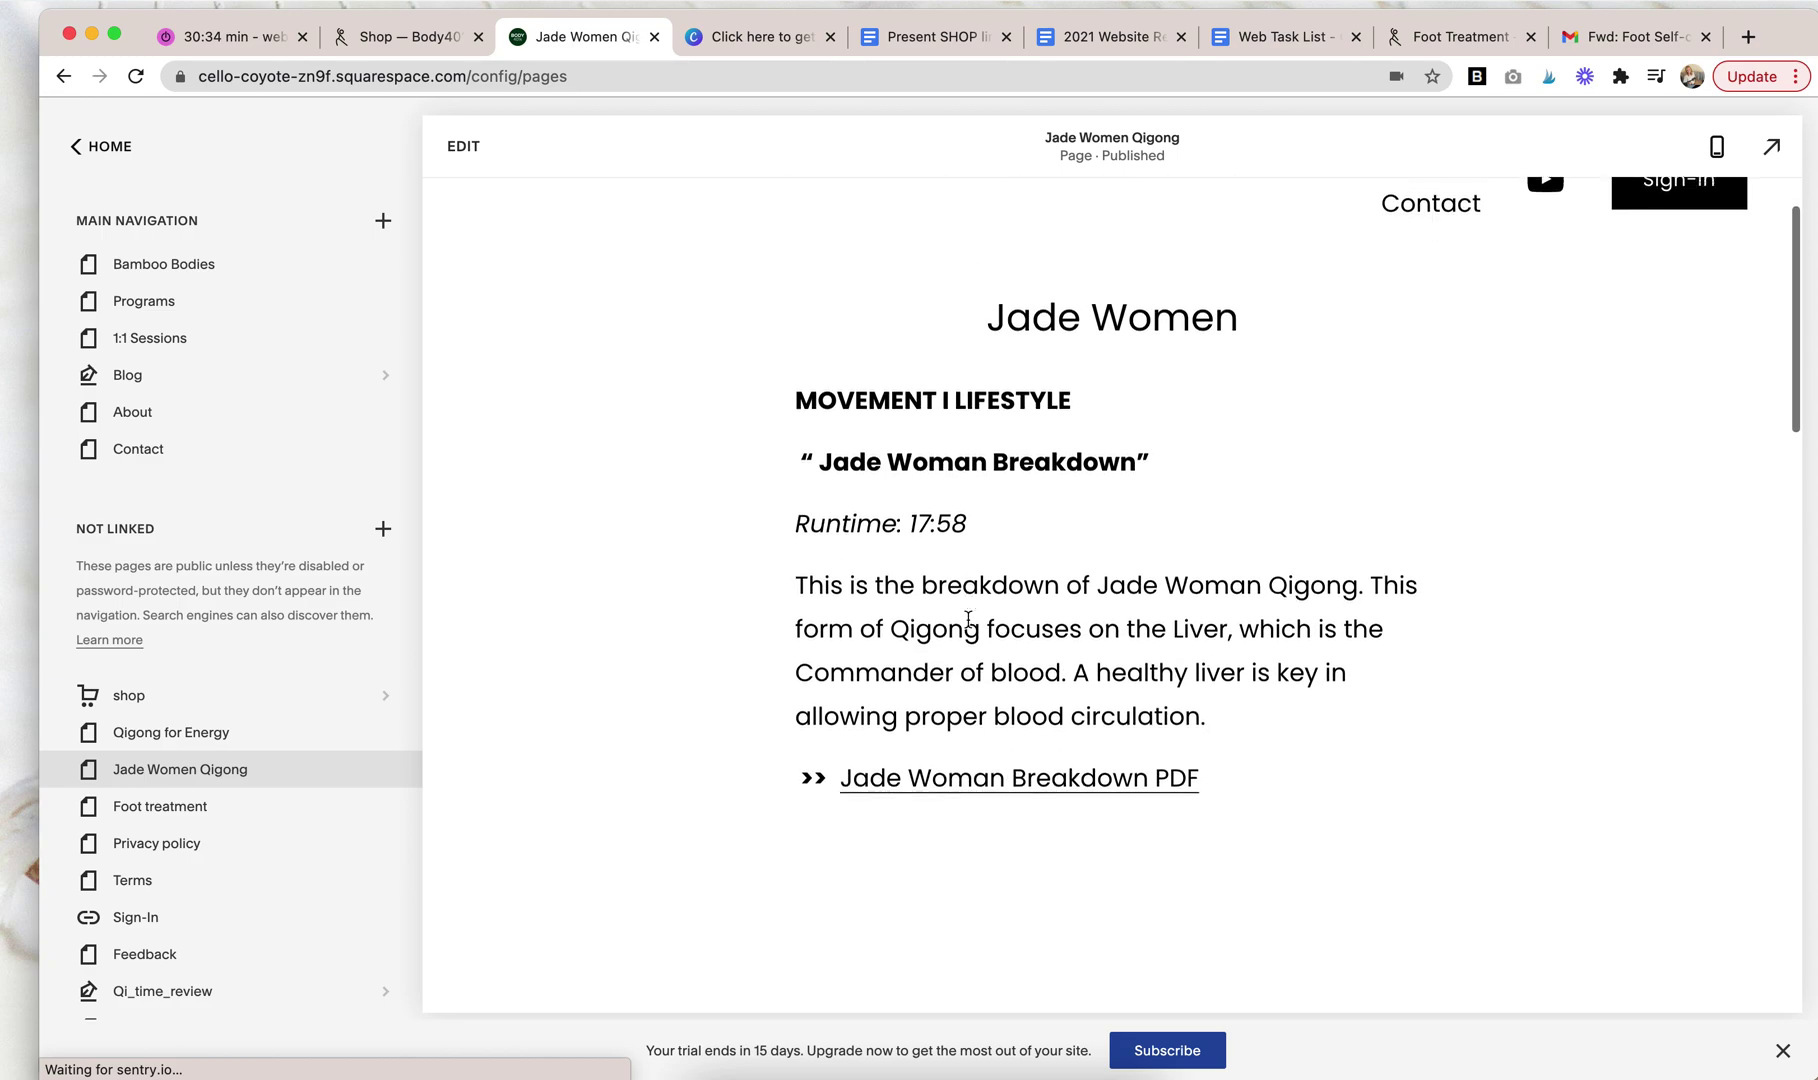
scroll(962, 637, "down", 3)
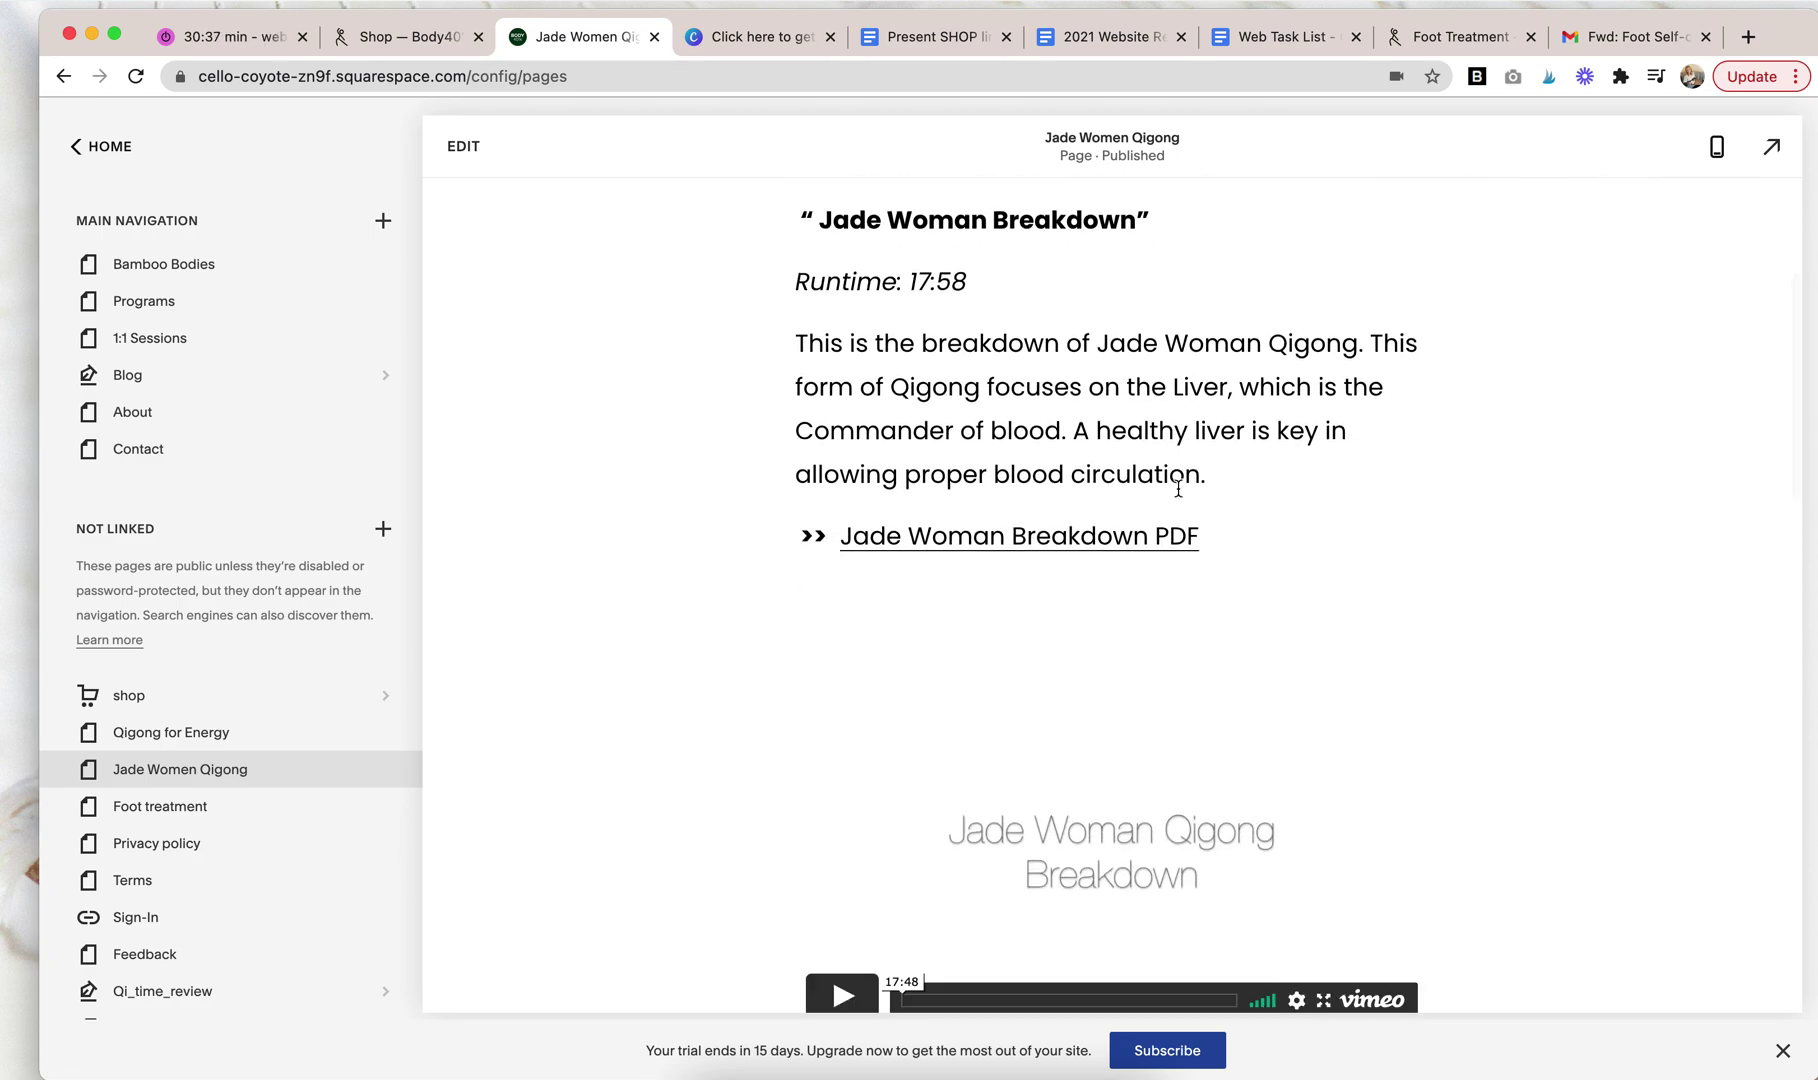
scroll(1040, 540, "down", 3)
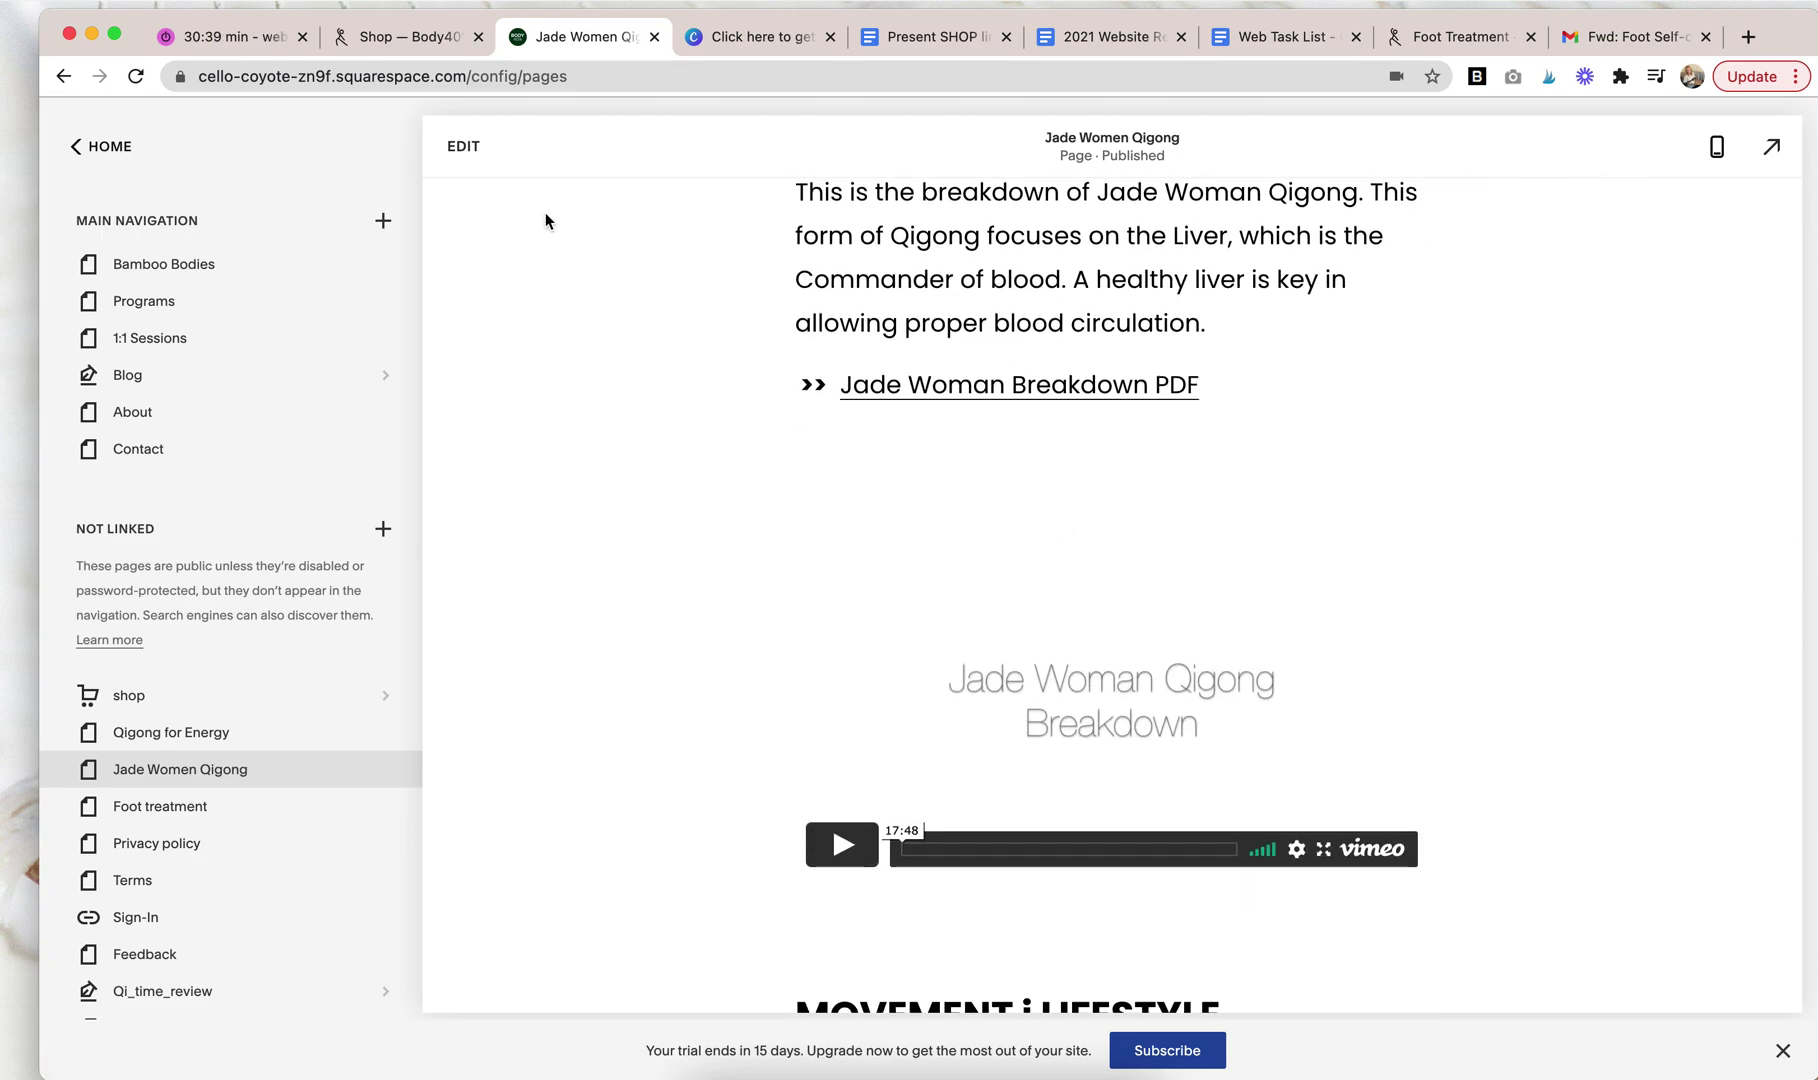
Enter edit mode on Jade Women Qigong, browse the block list without adding anything, and exit.
left_click(459, 155)
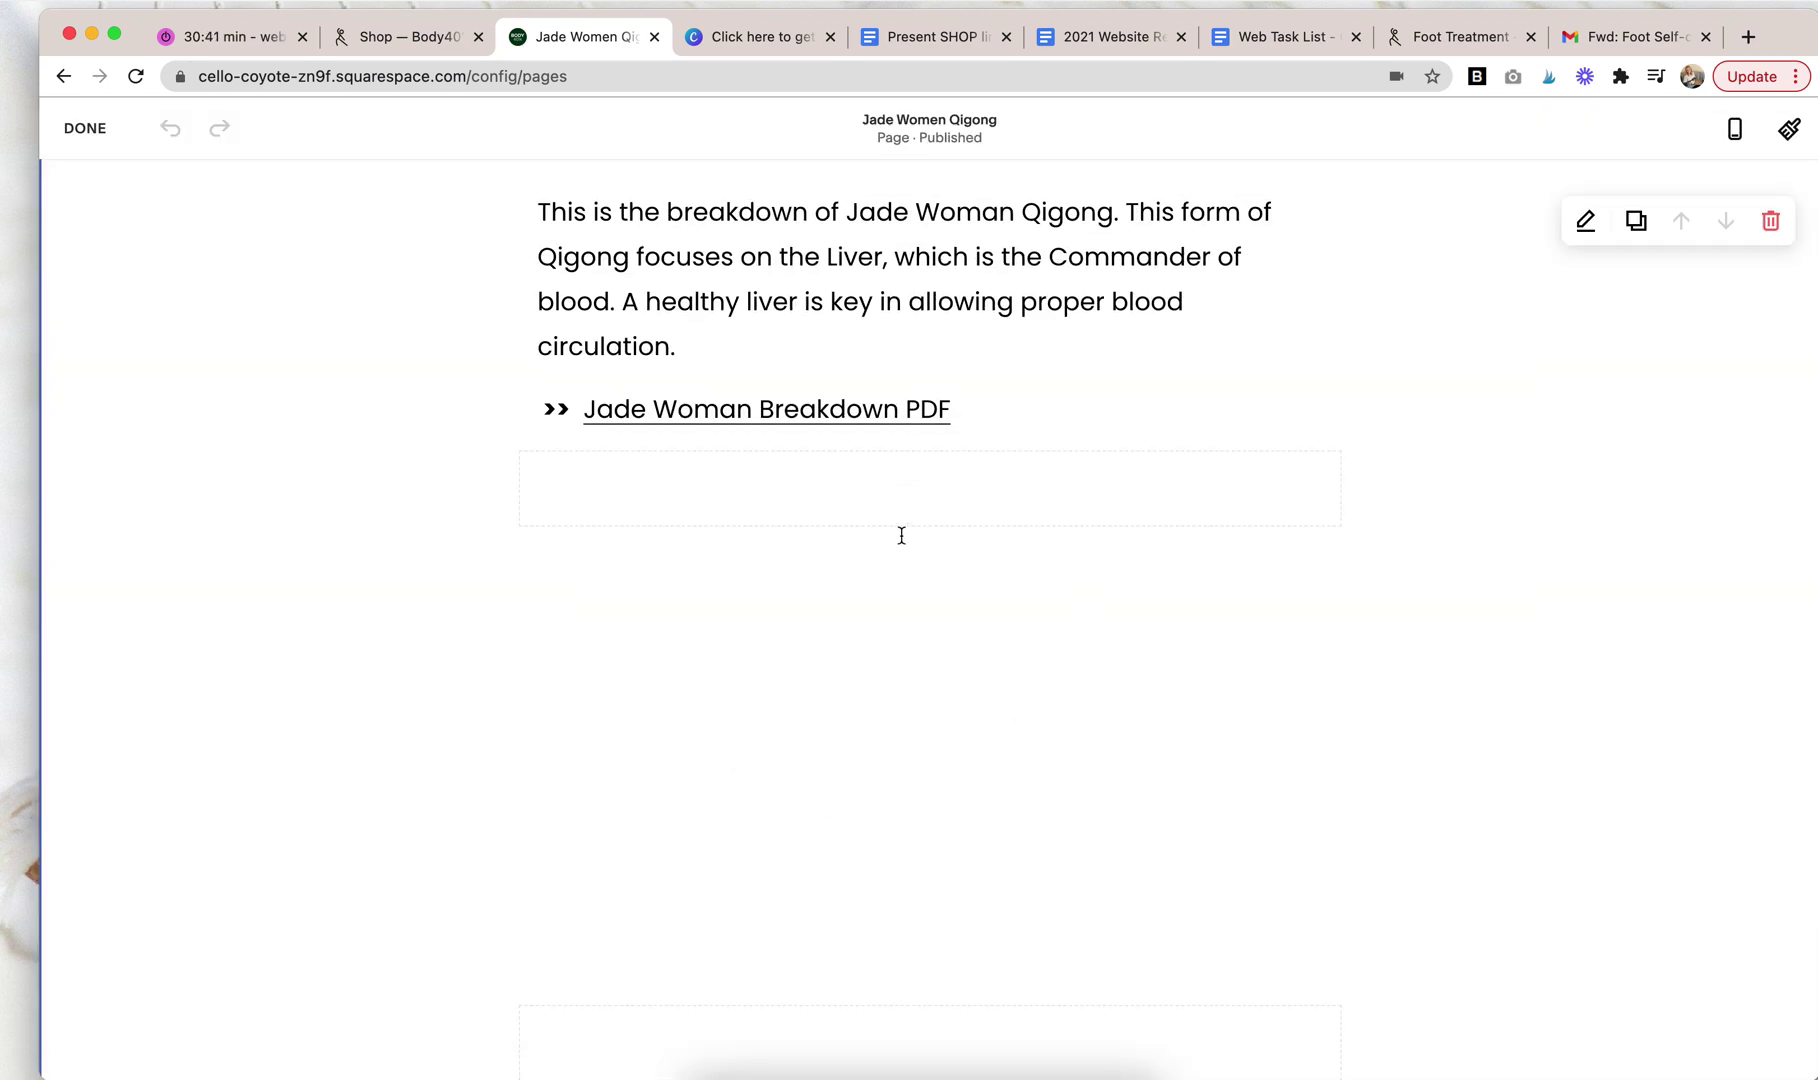
left_click(897, 512)
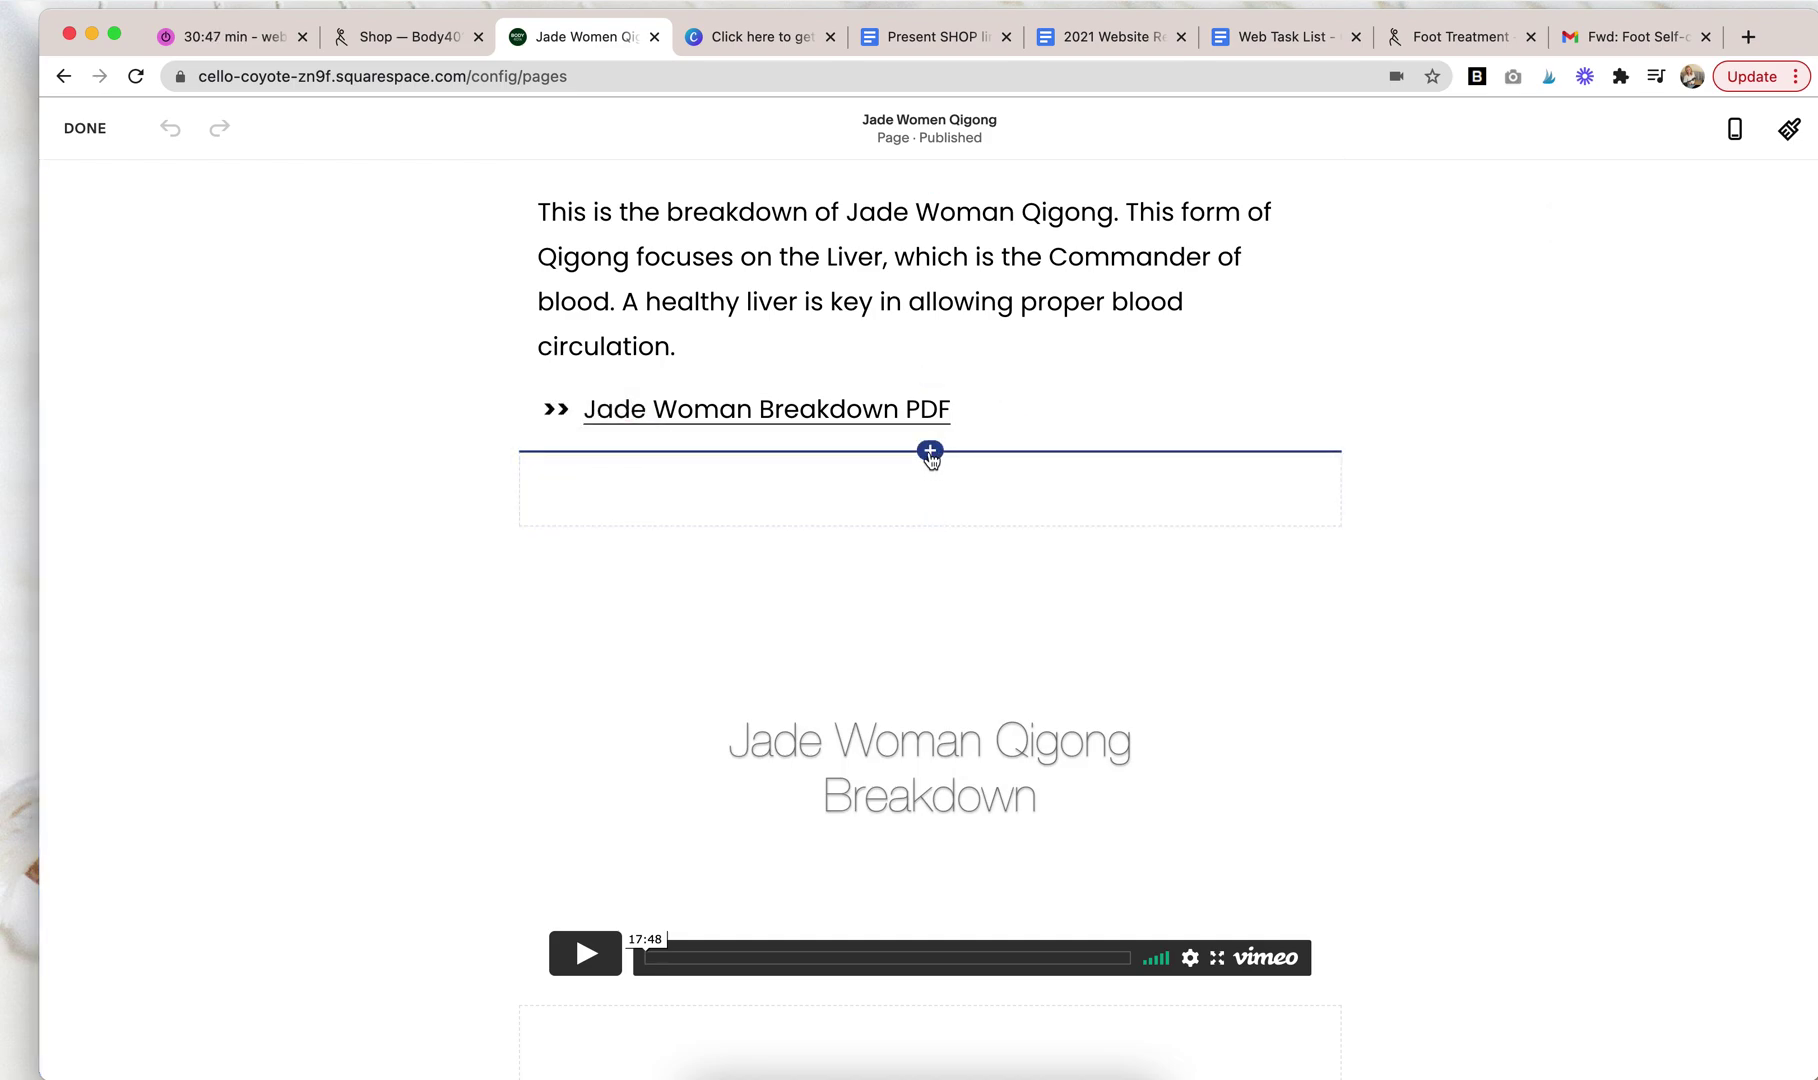
left_click(930, 452)
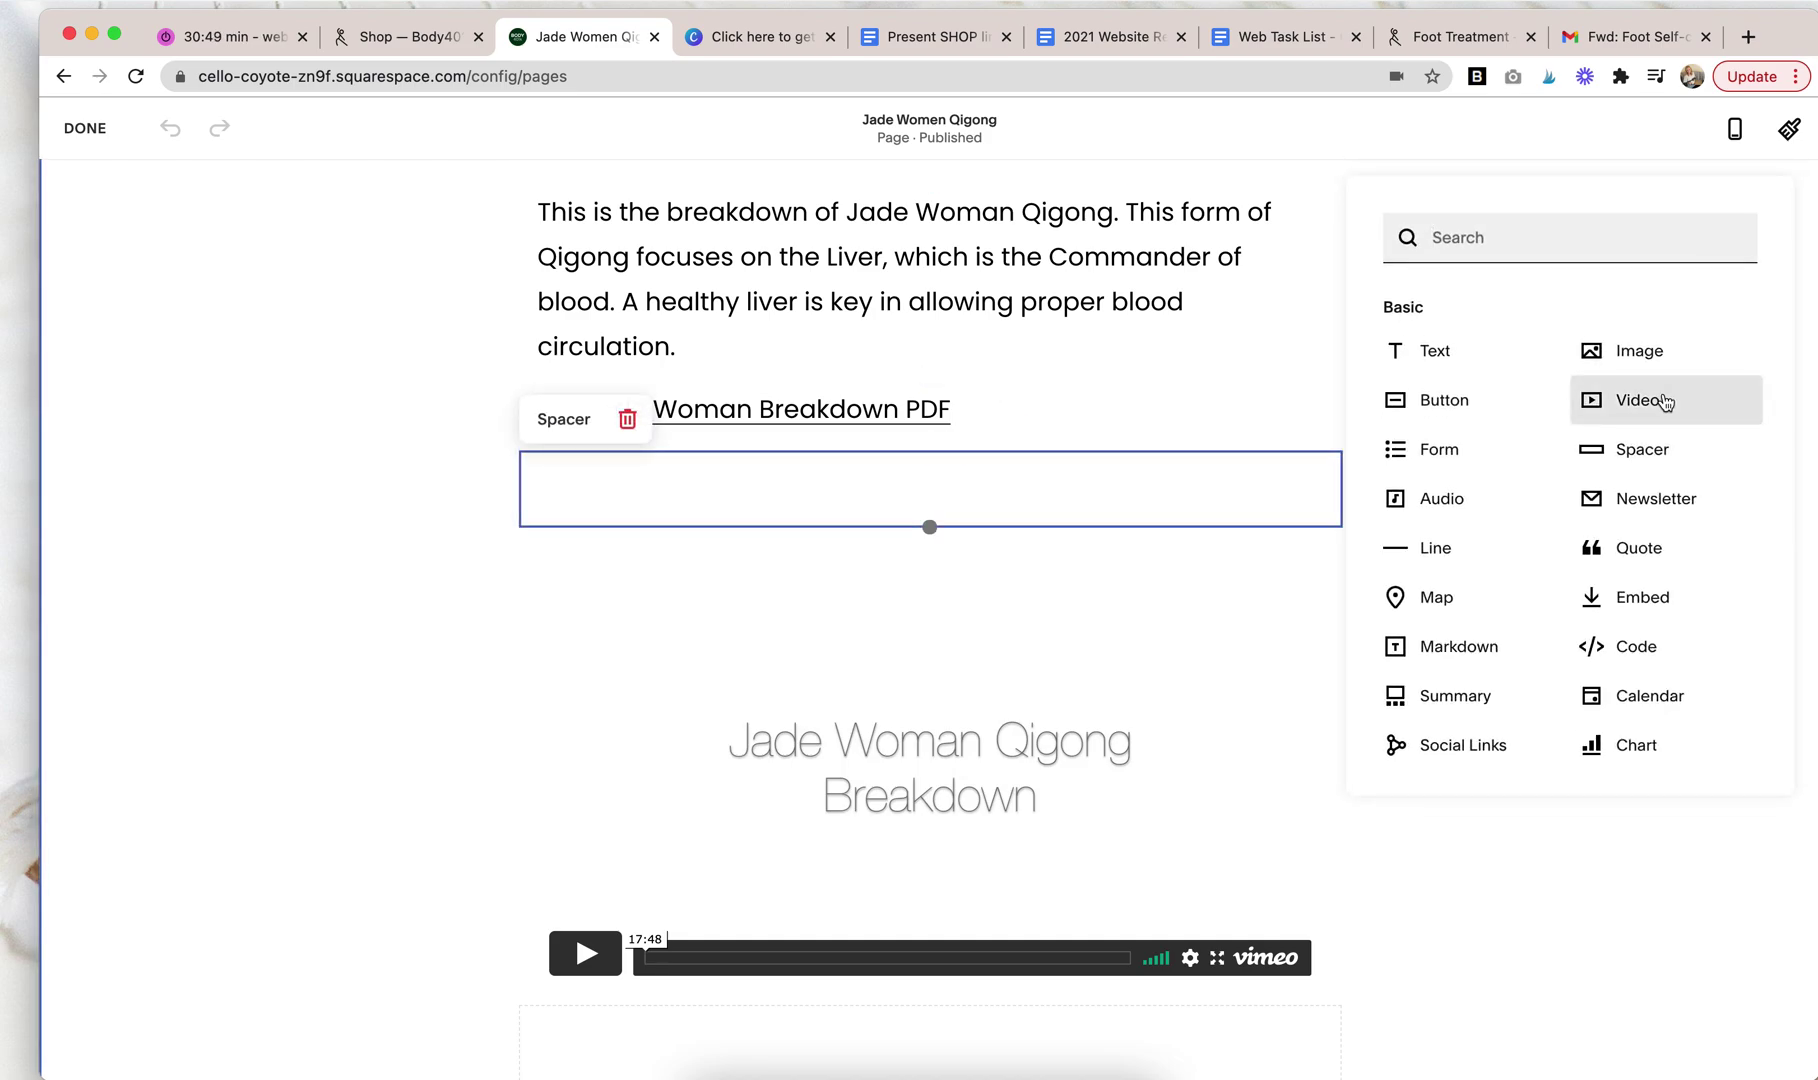
left_click(476, 641)
scroll(476, 641, "down", 6)
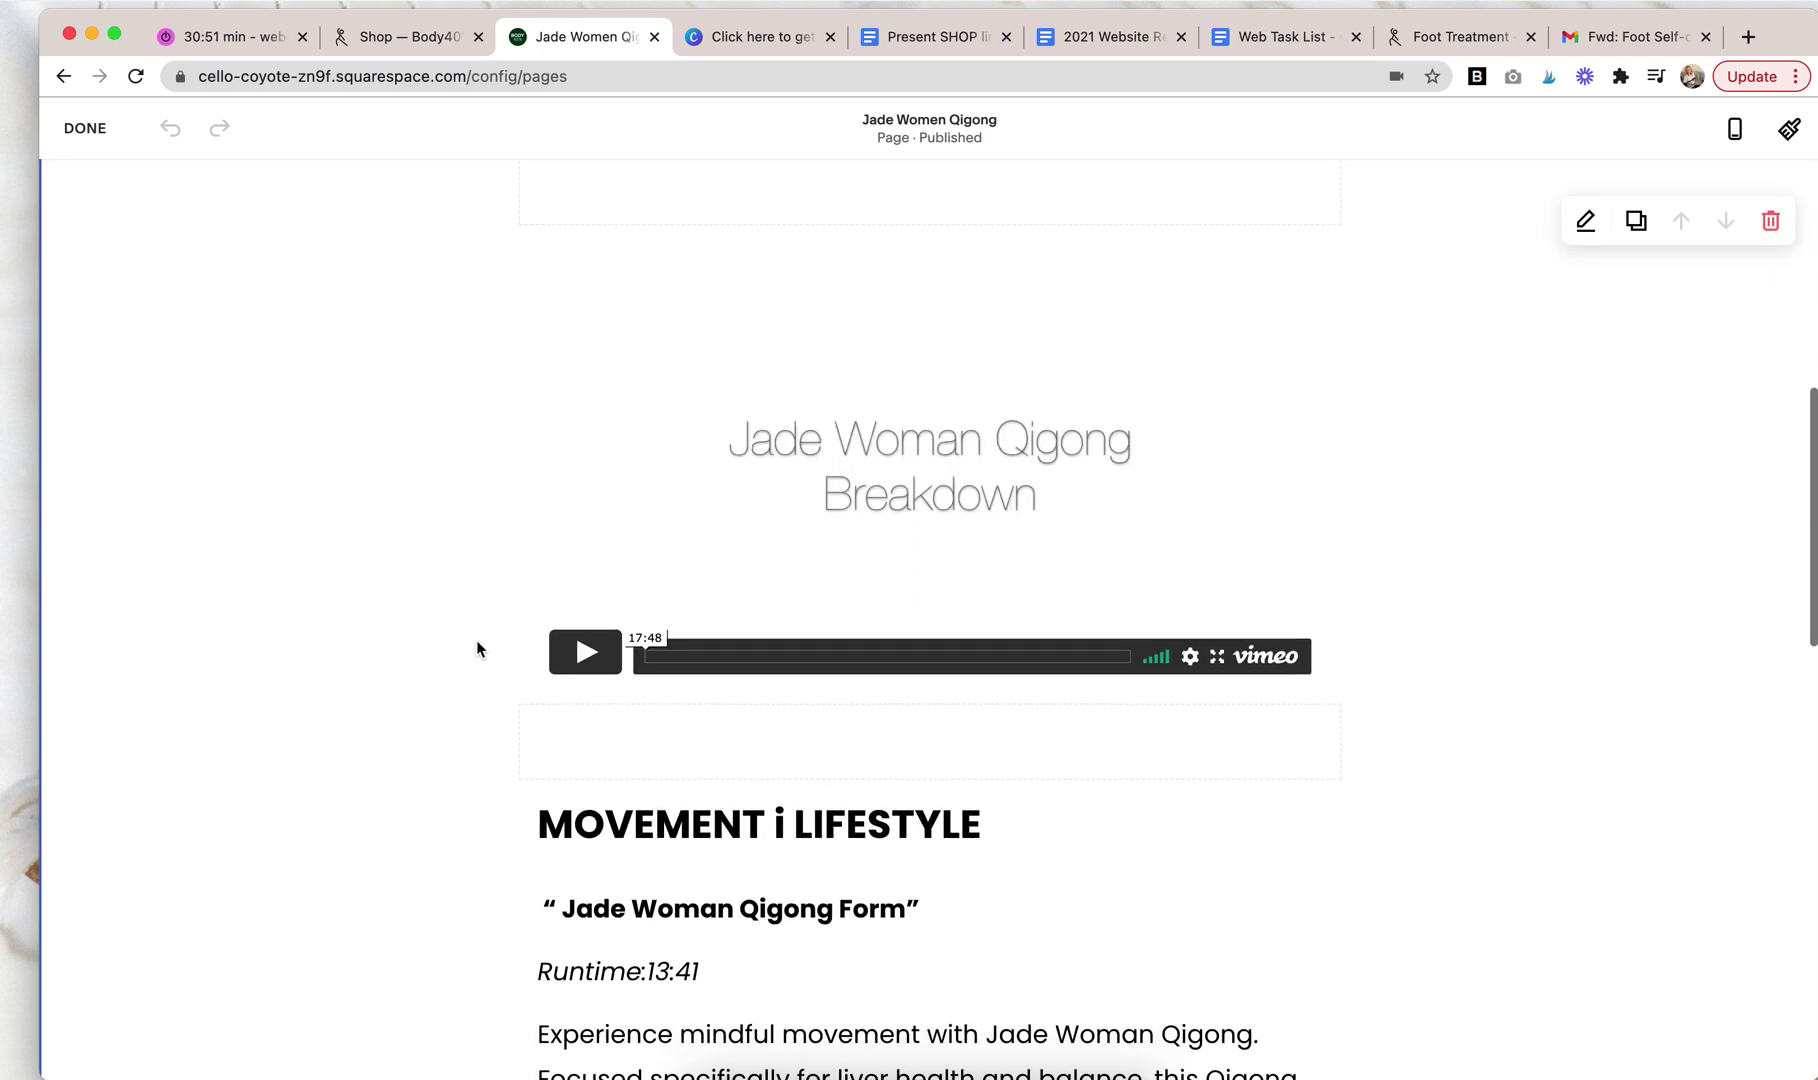
scroll(476, 641, "down", 10)
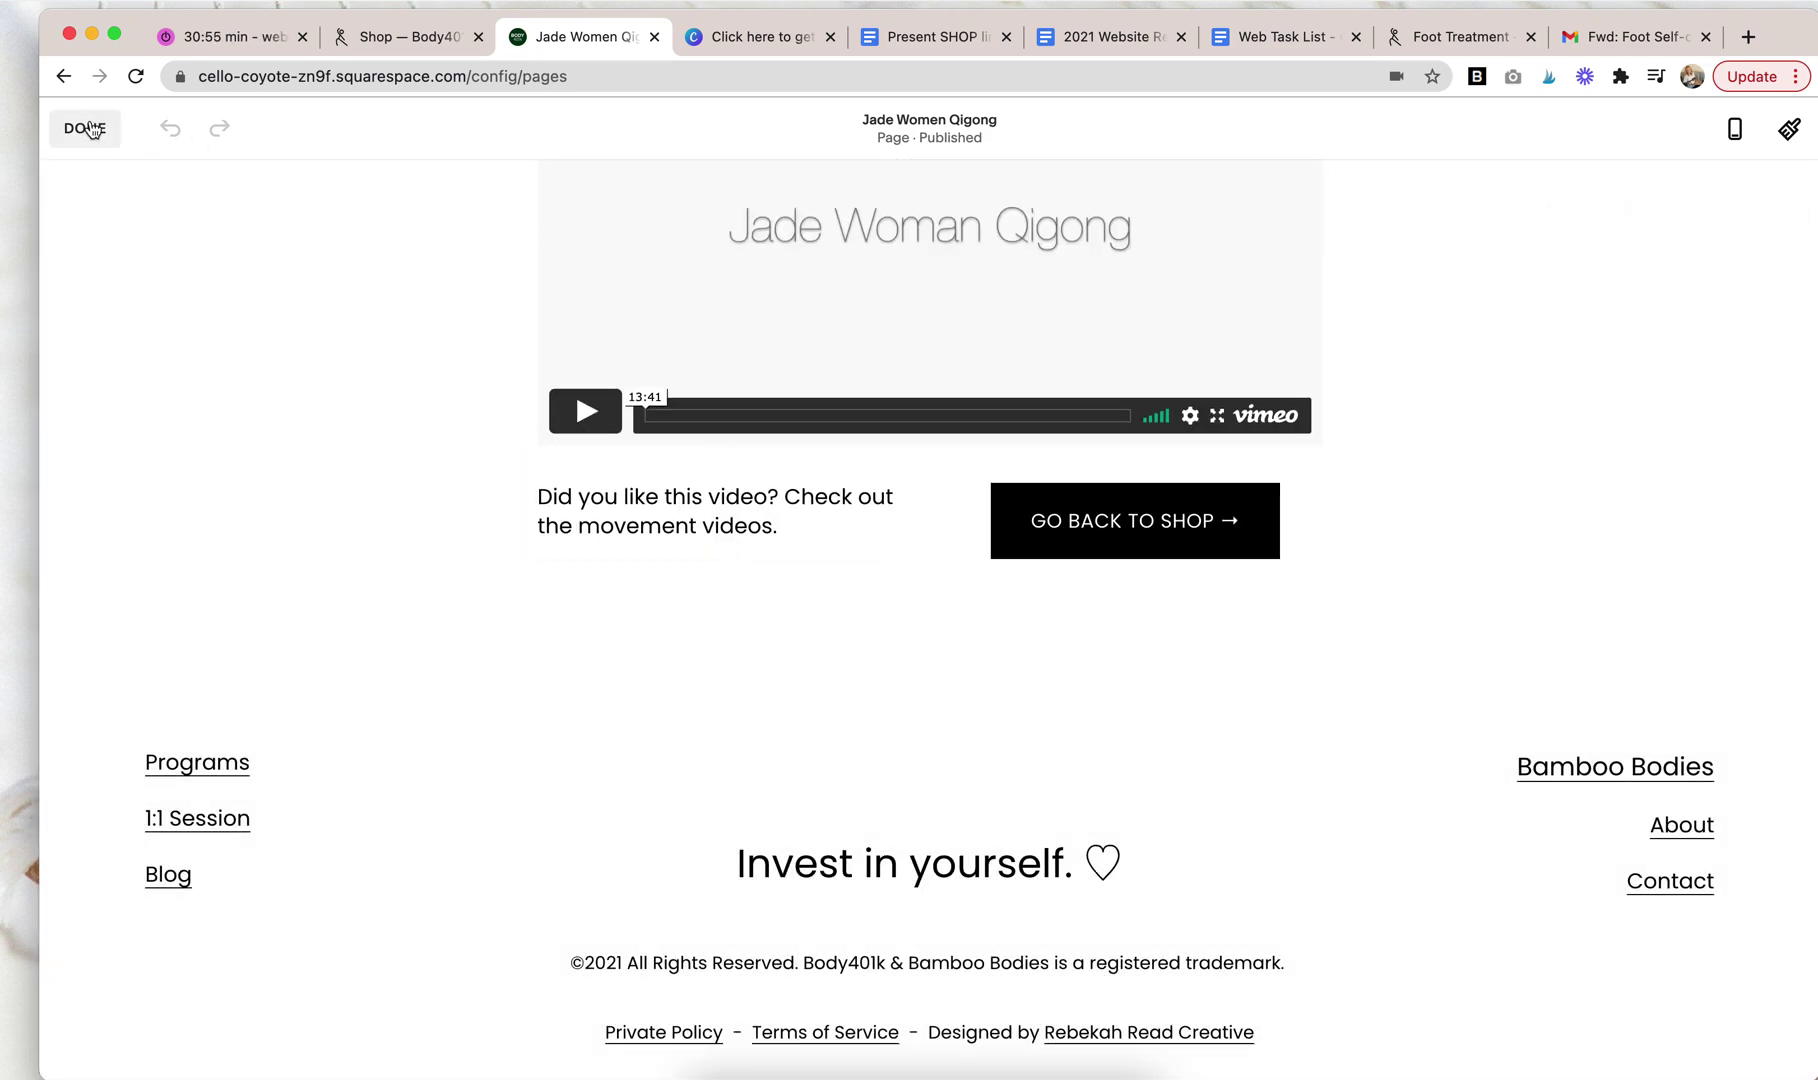
left_click(90, 128)
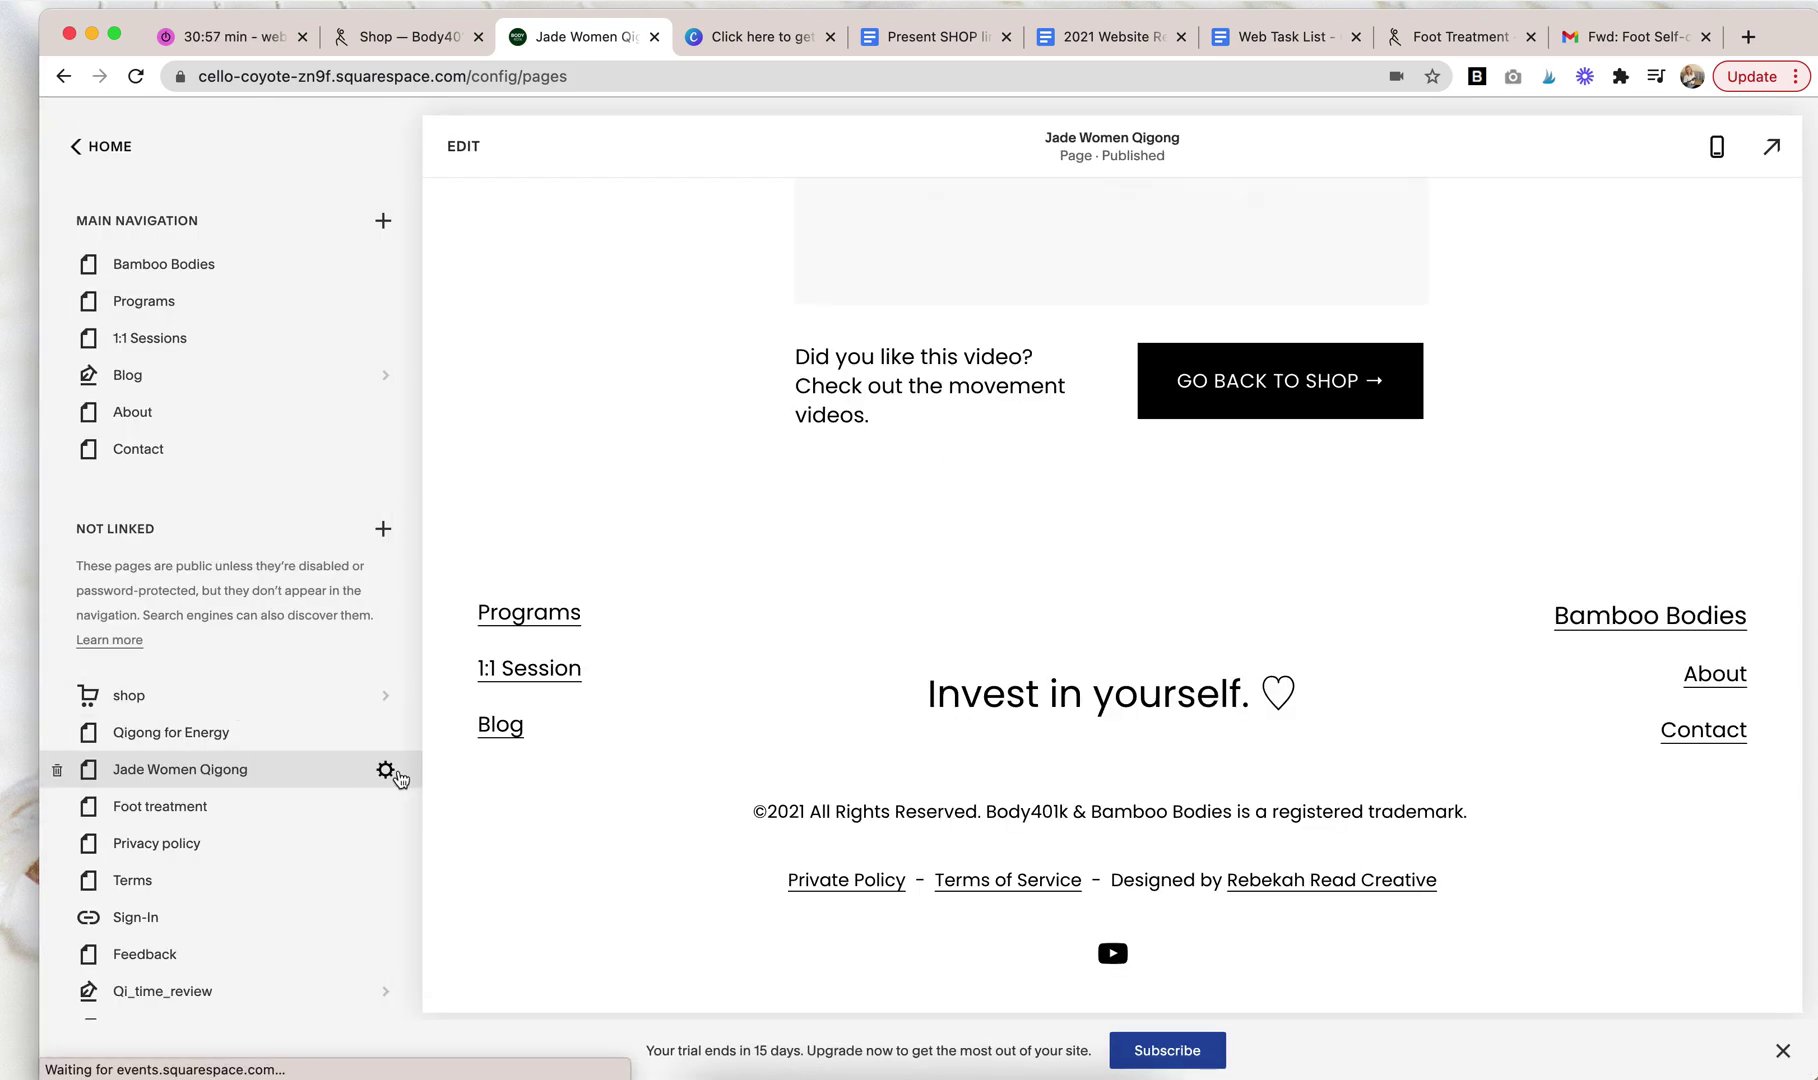
Add a password to the Jade Women Qigong page settings, save, and decline the browser's password prompt.
left_click(386, 771)
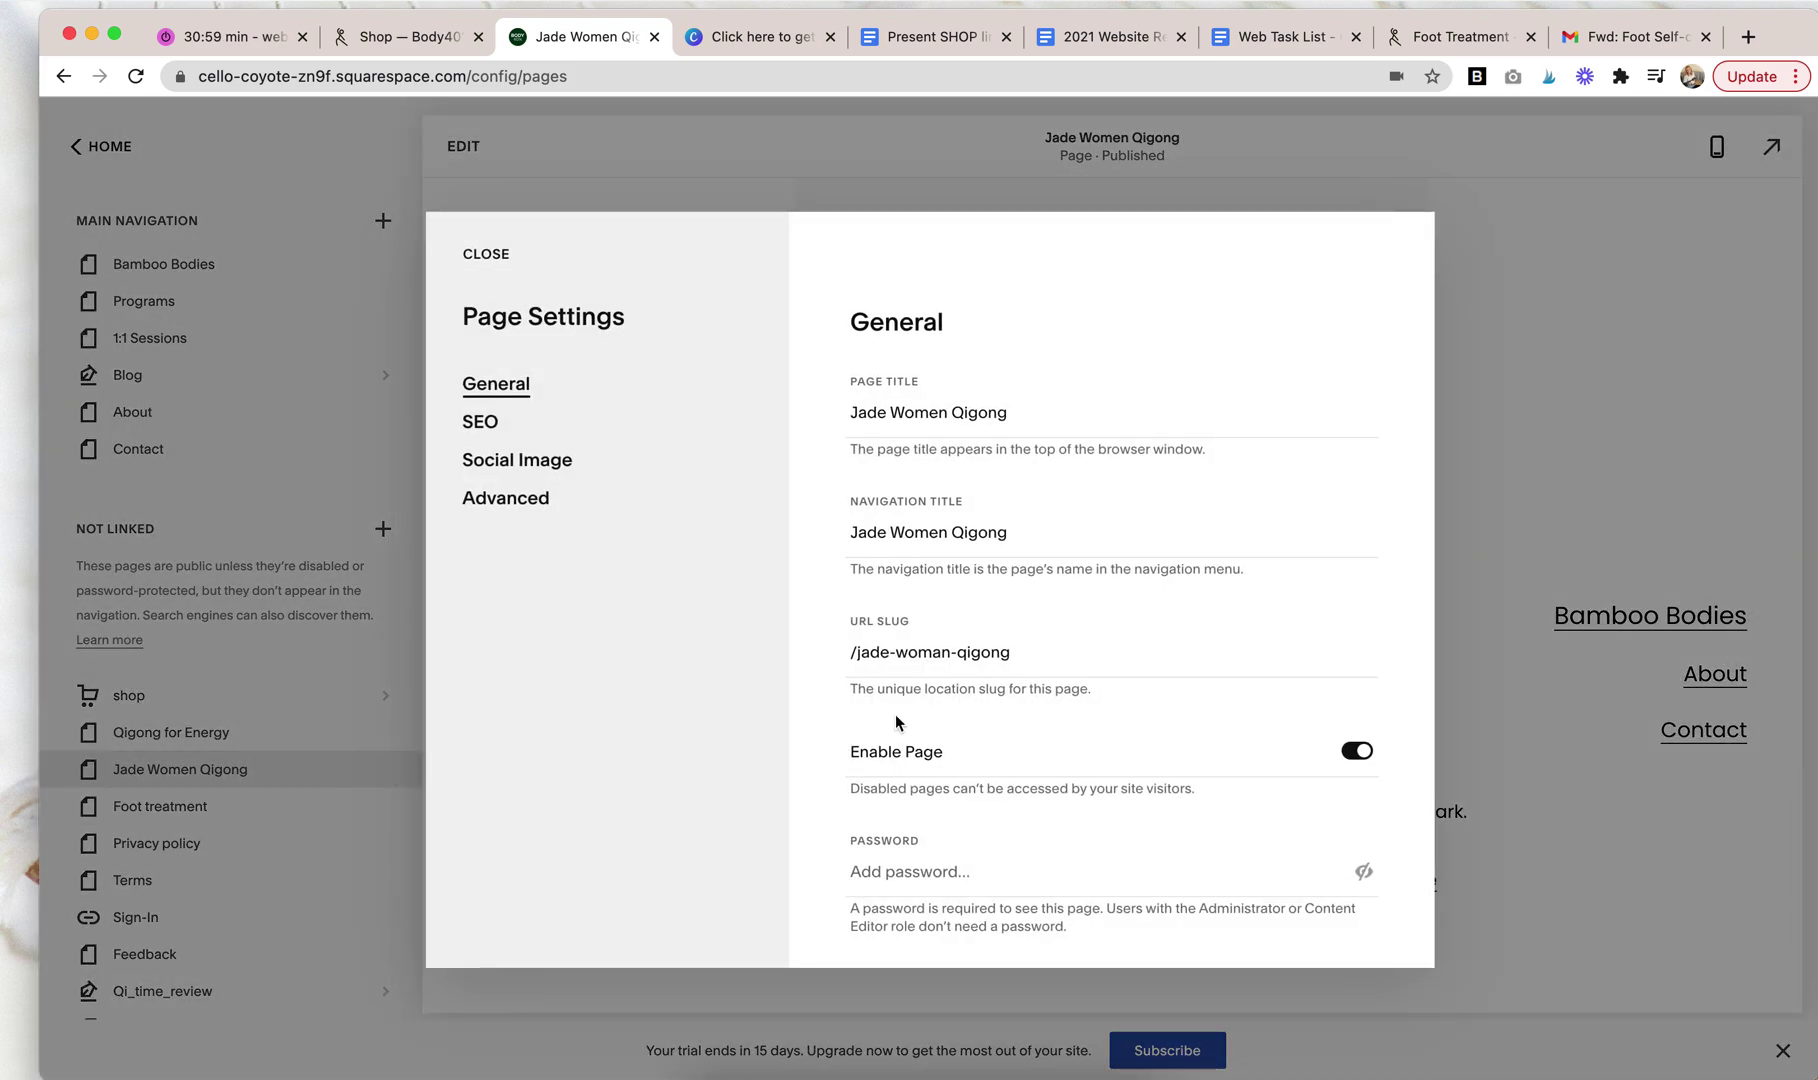
scroll(896, 722, "down", 2)
left_click(903, 760)
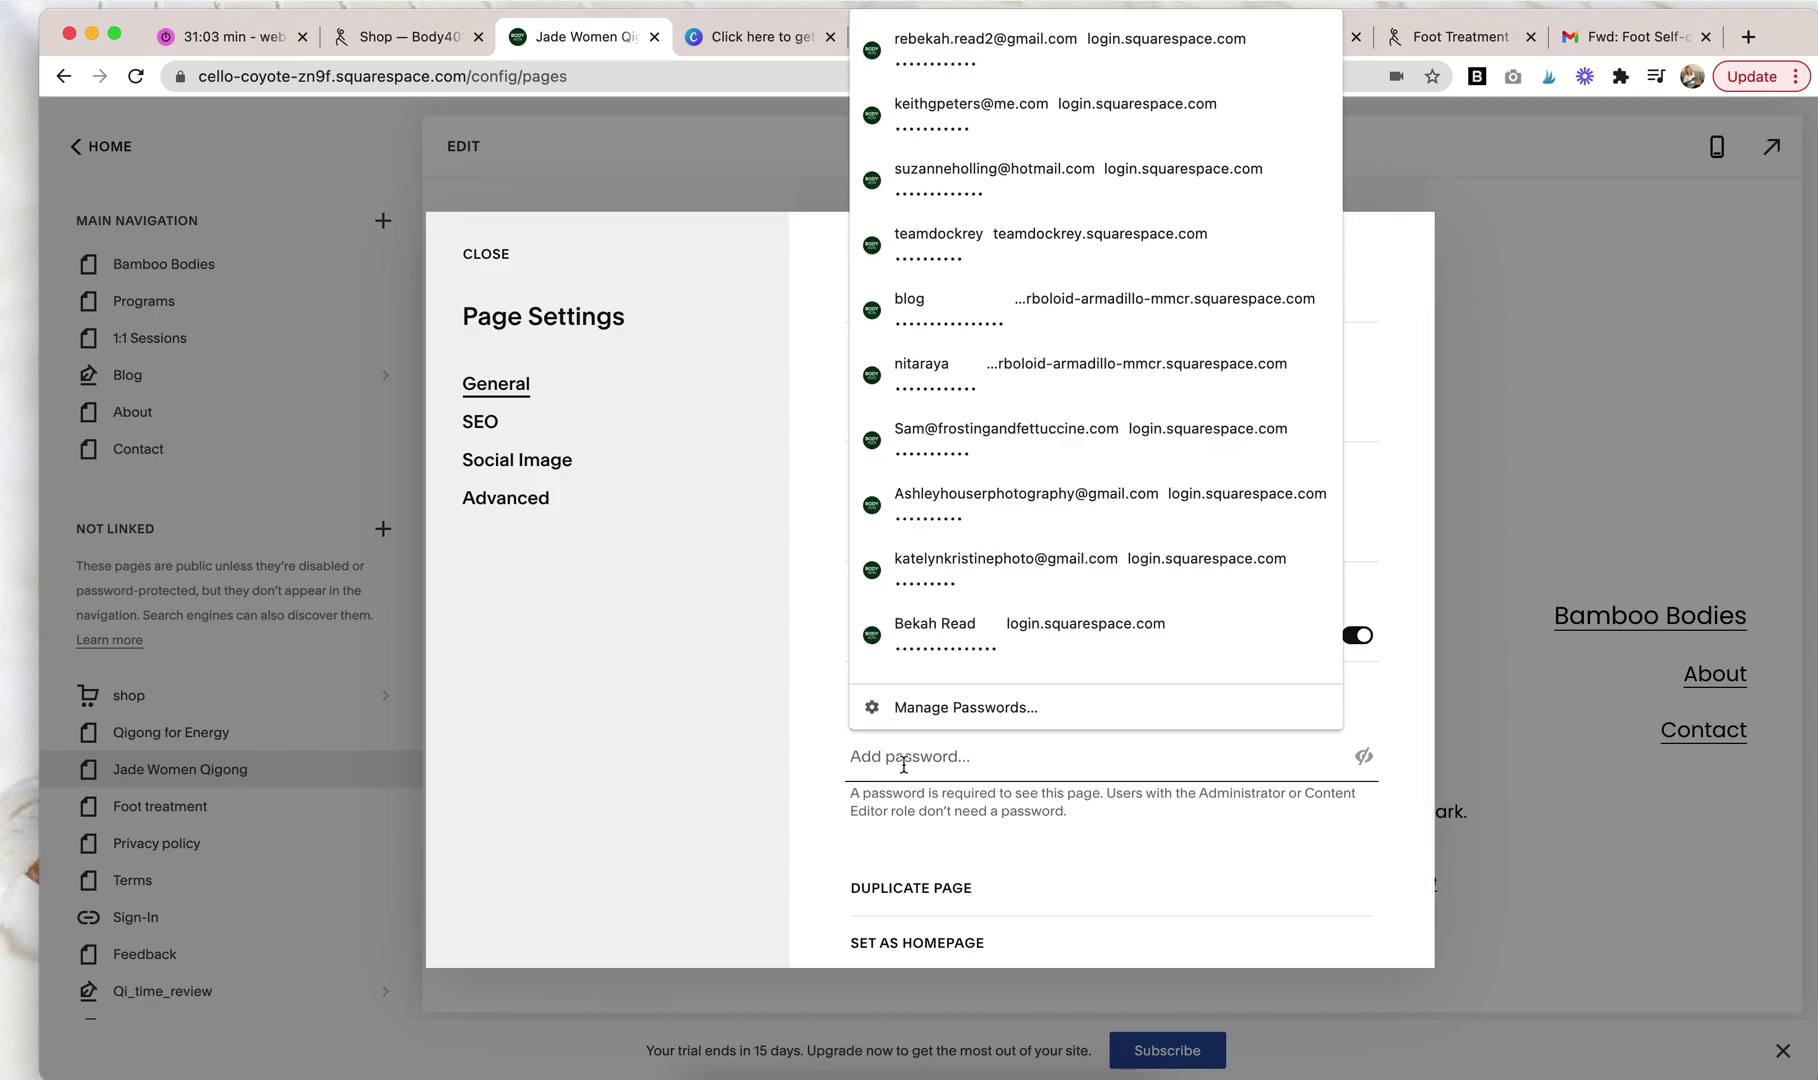
type("••")
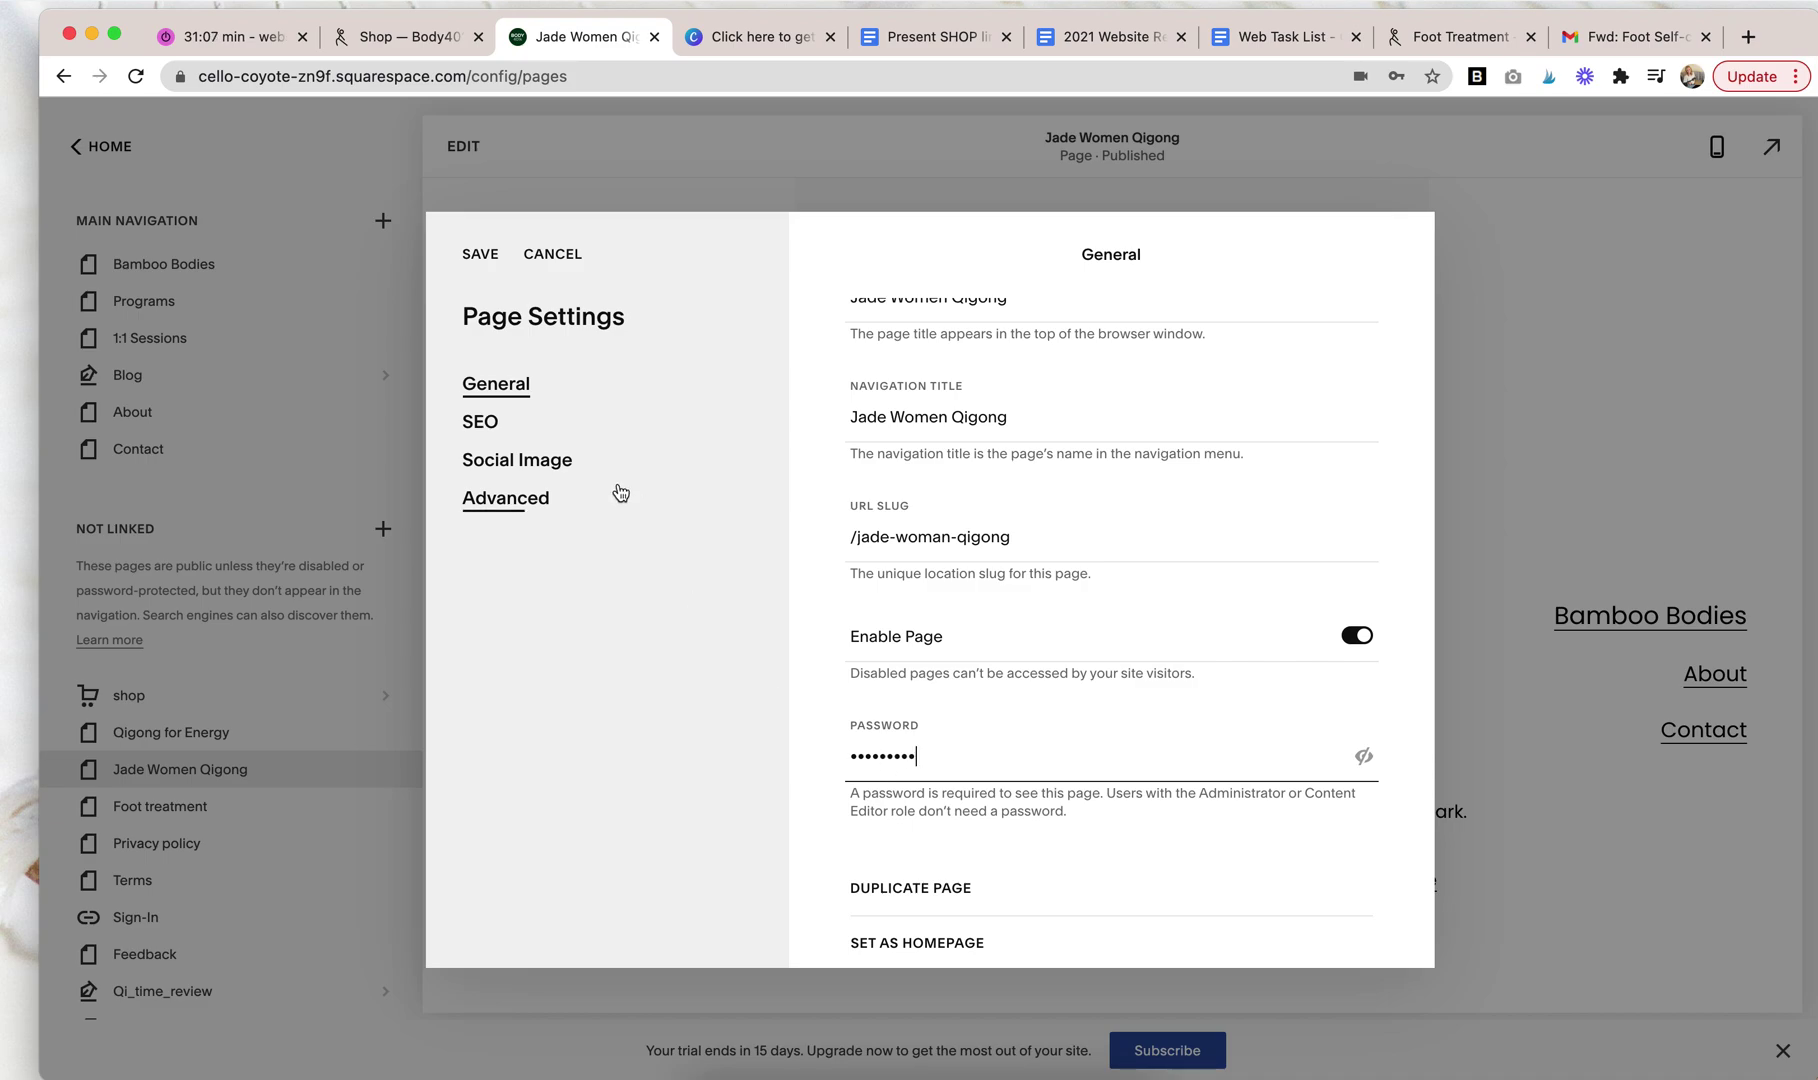
left_click(478, 258)
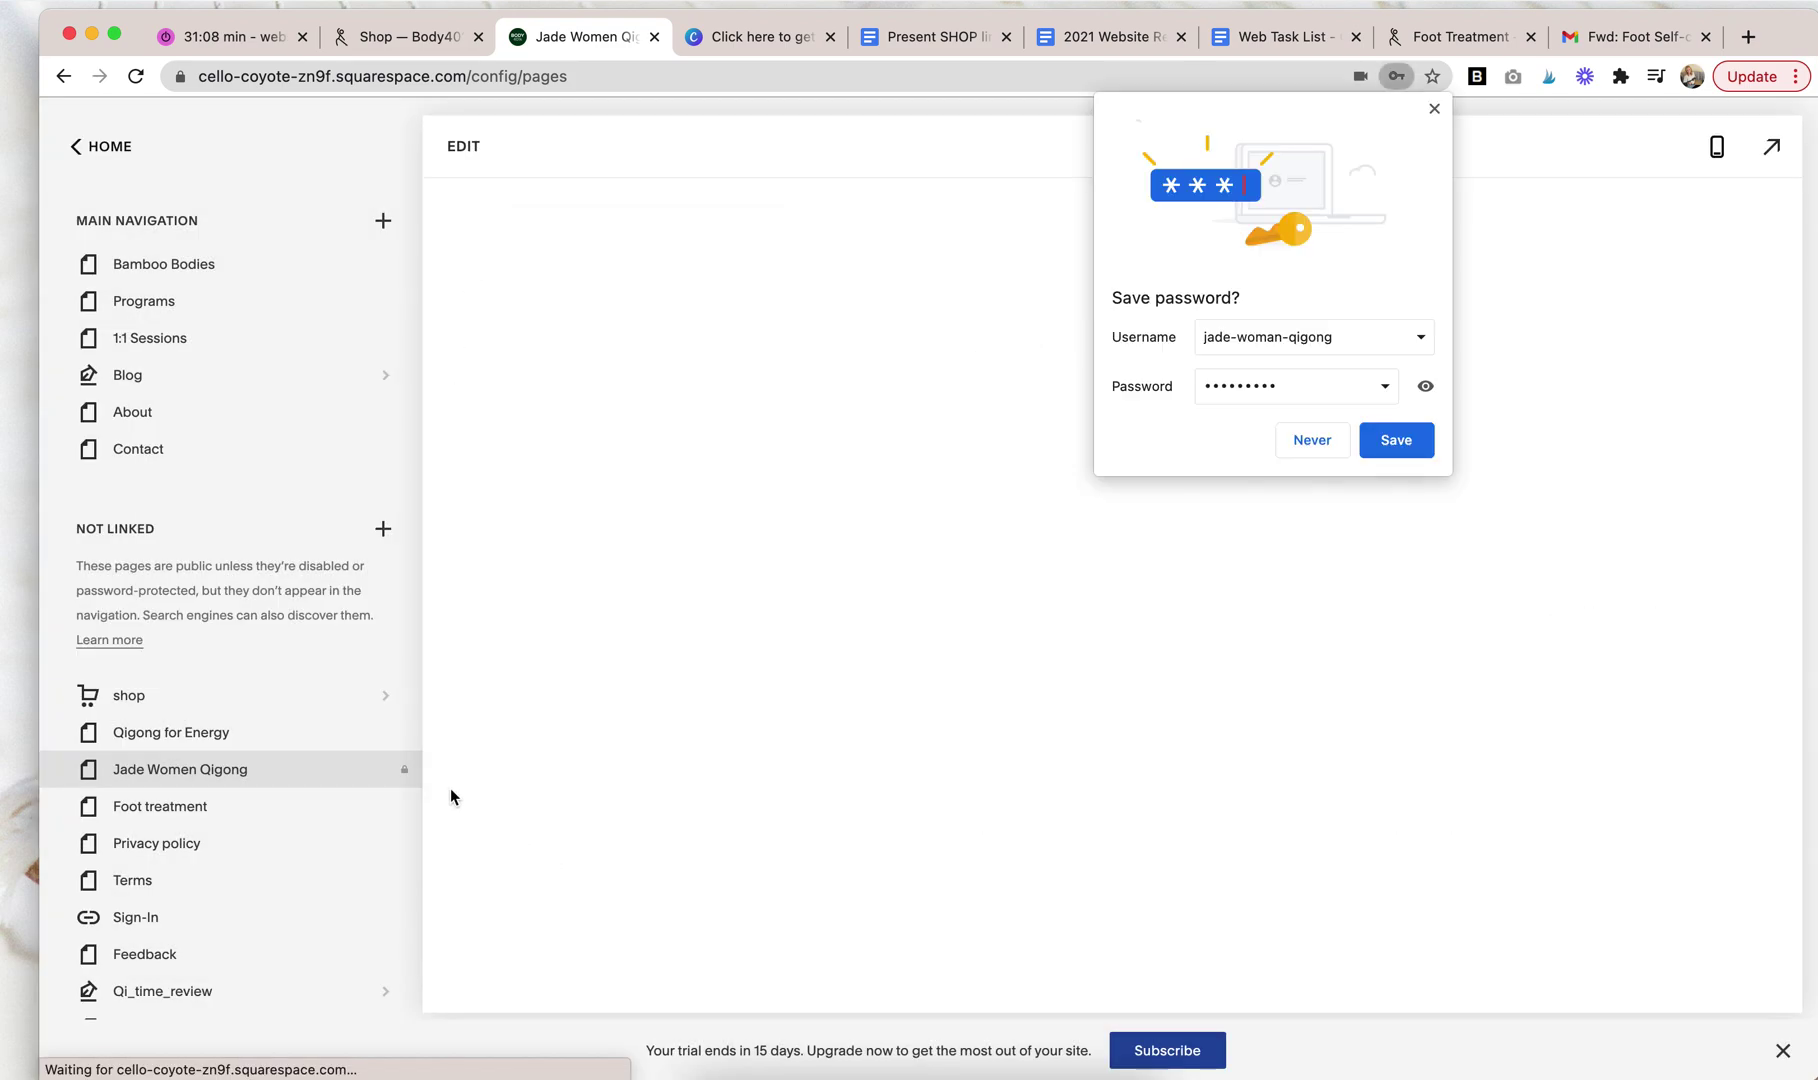
left_click(1435, 109)
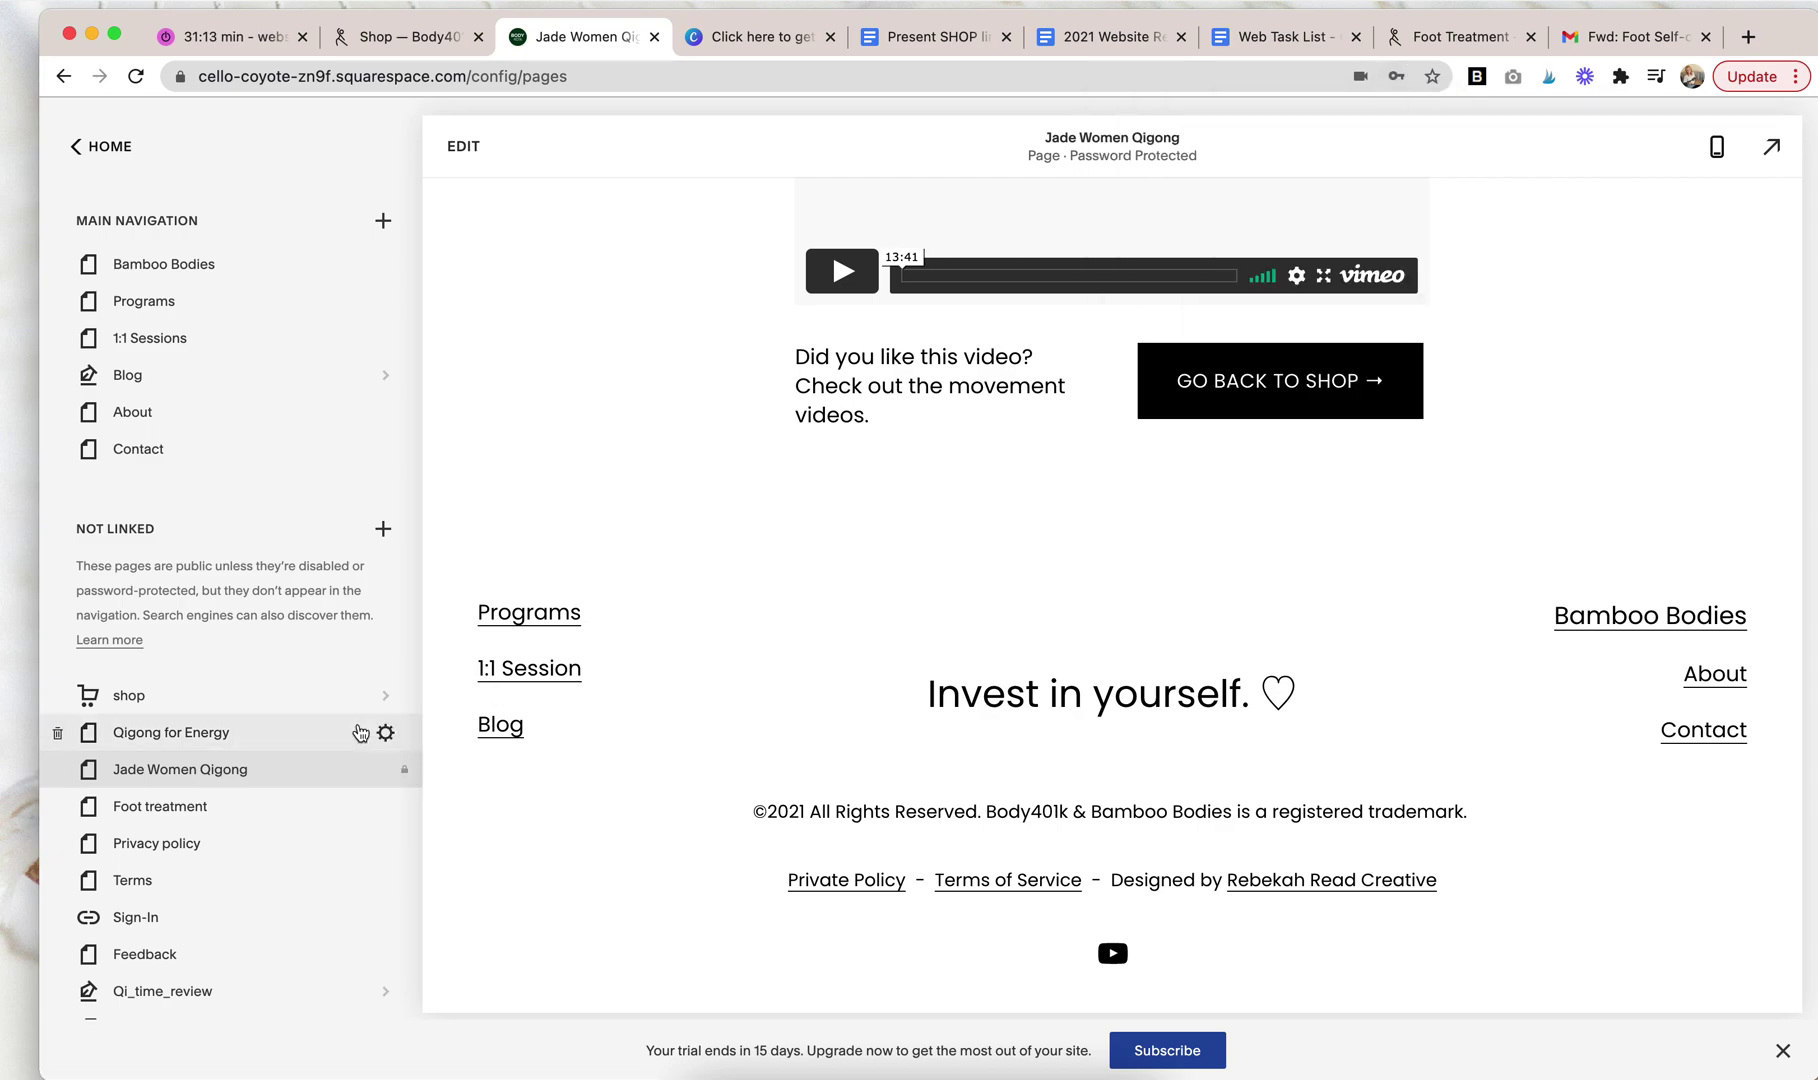
Set and save a password on the Qigong for Energy page.
left_click(385, 732)
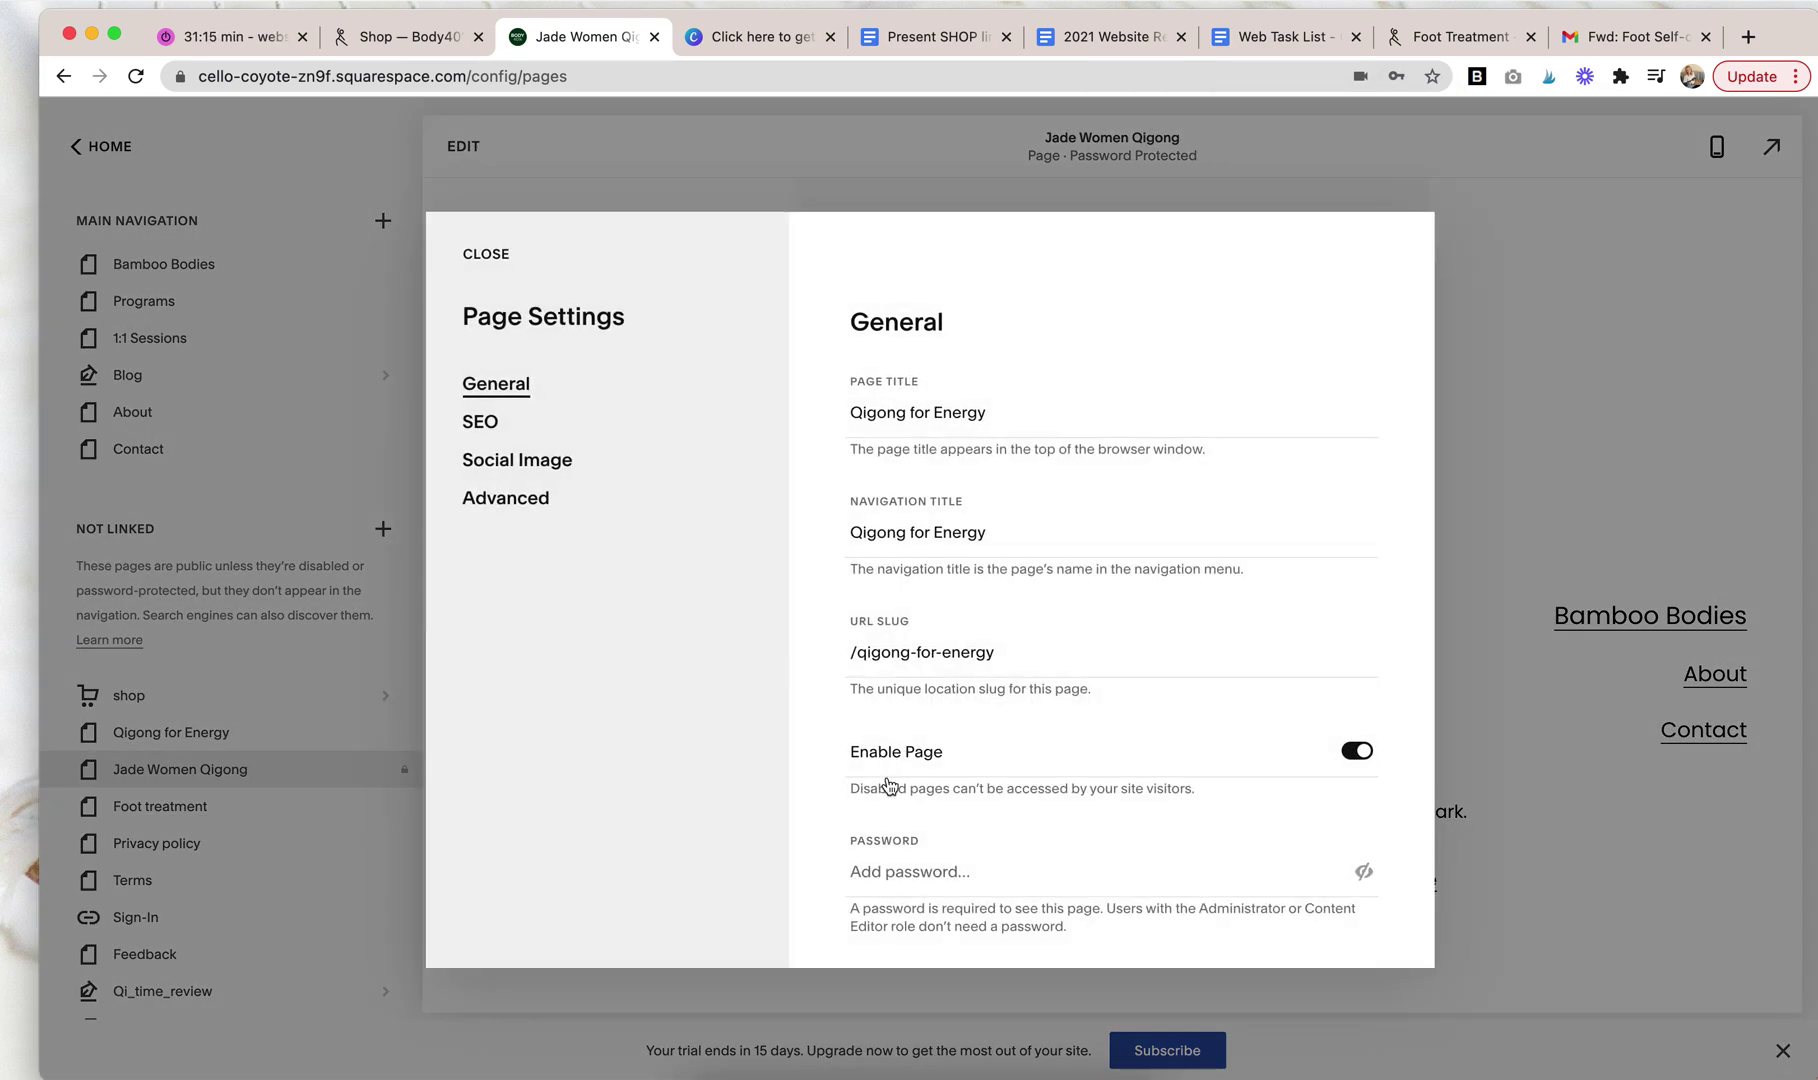
left_click(877, 873)
type("••••")
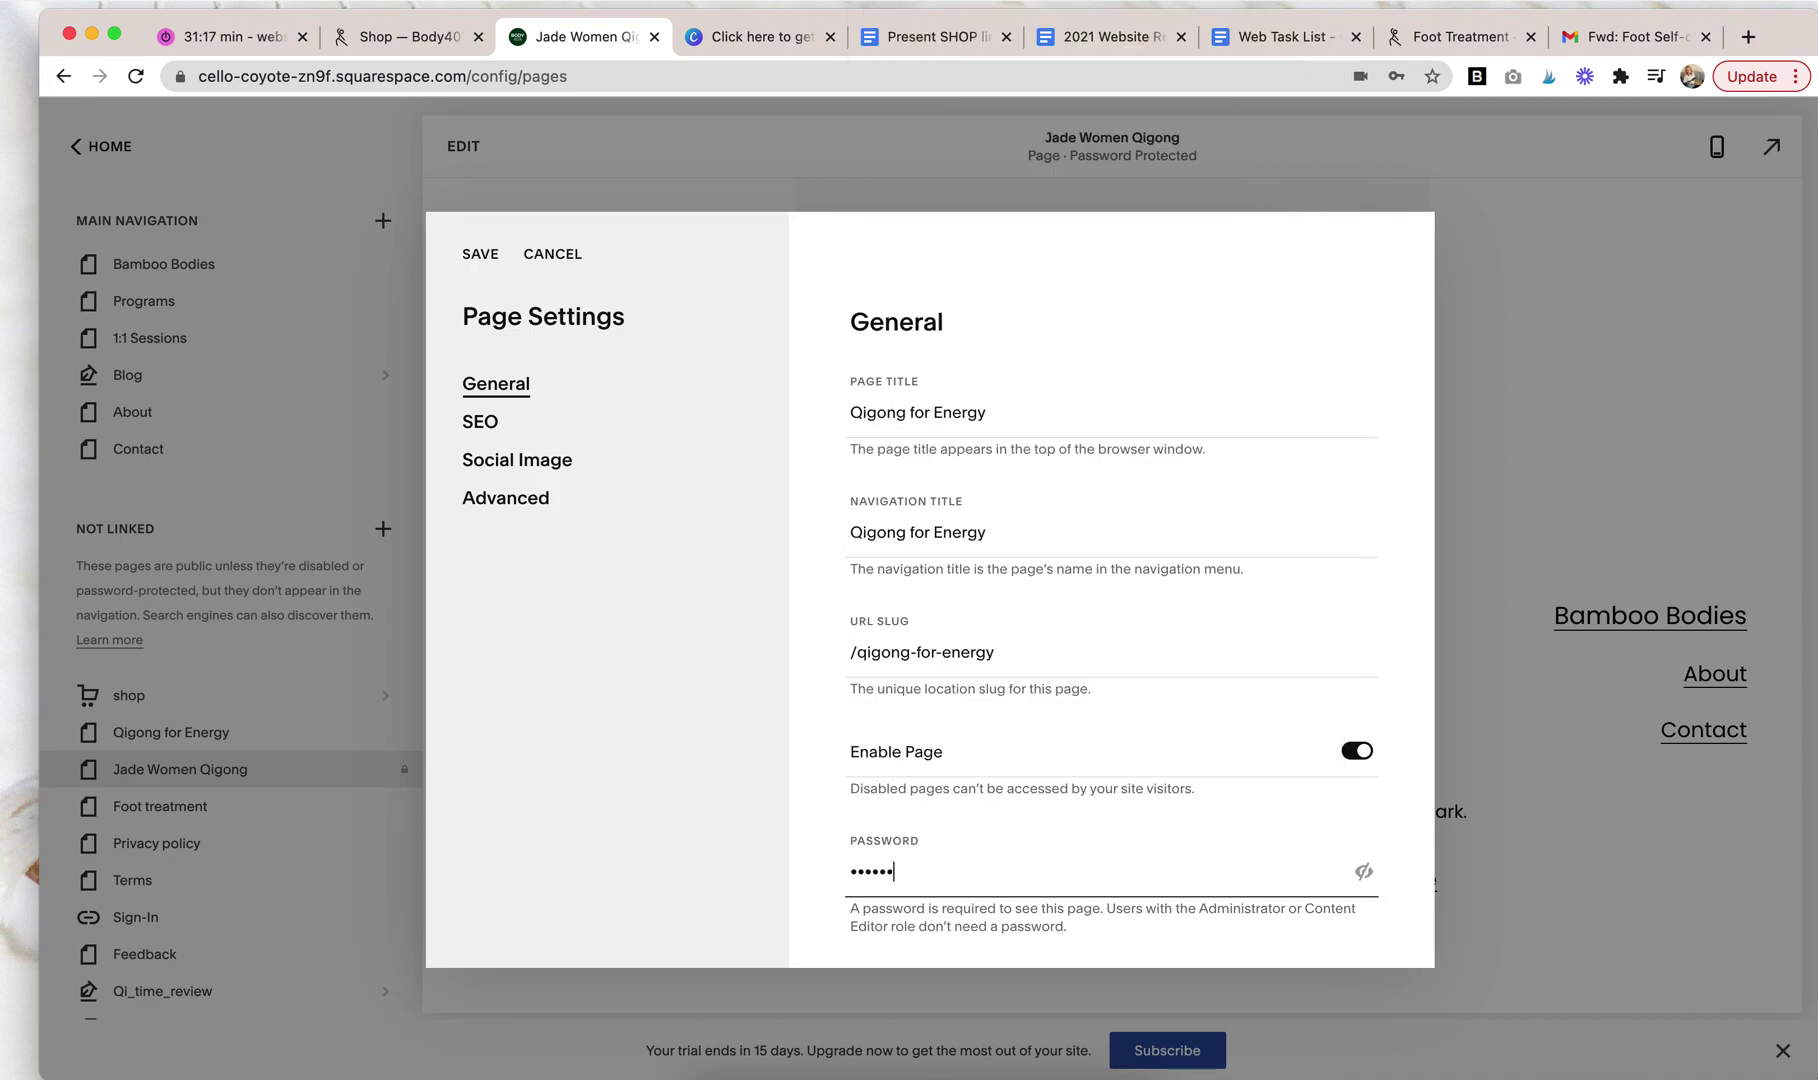
left_click(480, 253)
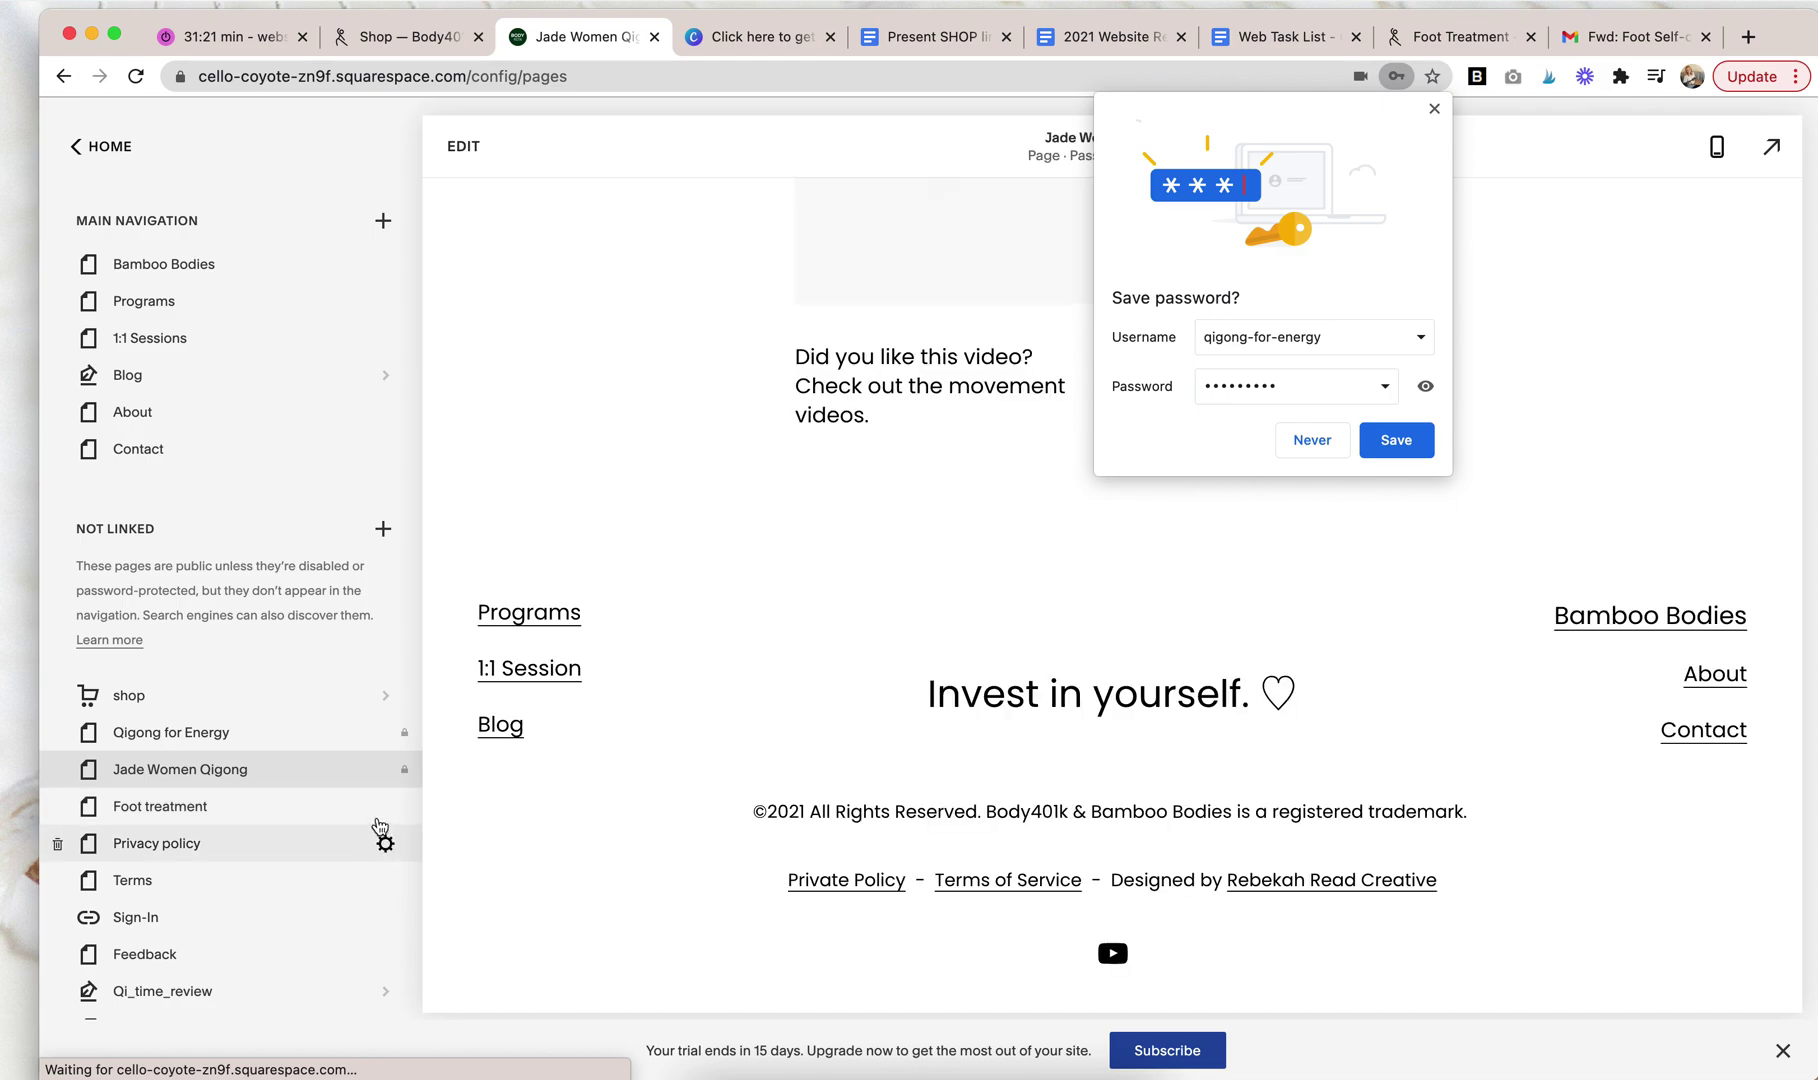
Set and save a password on the Foot treatment page, declining the browser's password prompt.
left_click(385, 807)
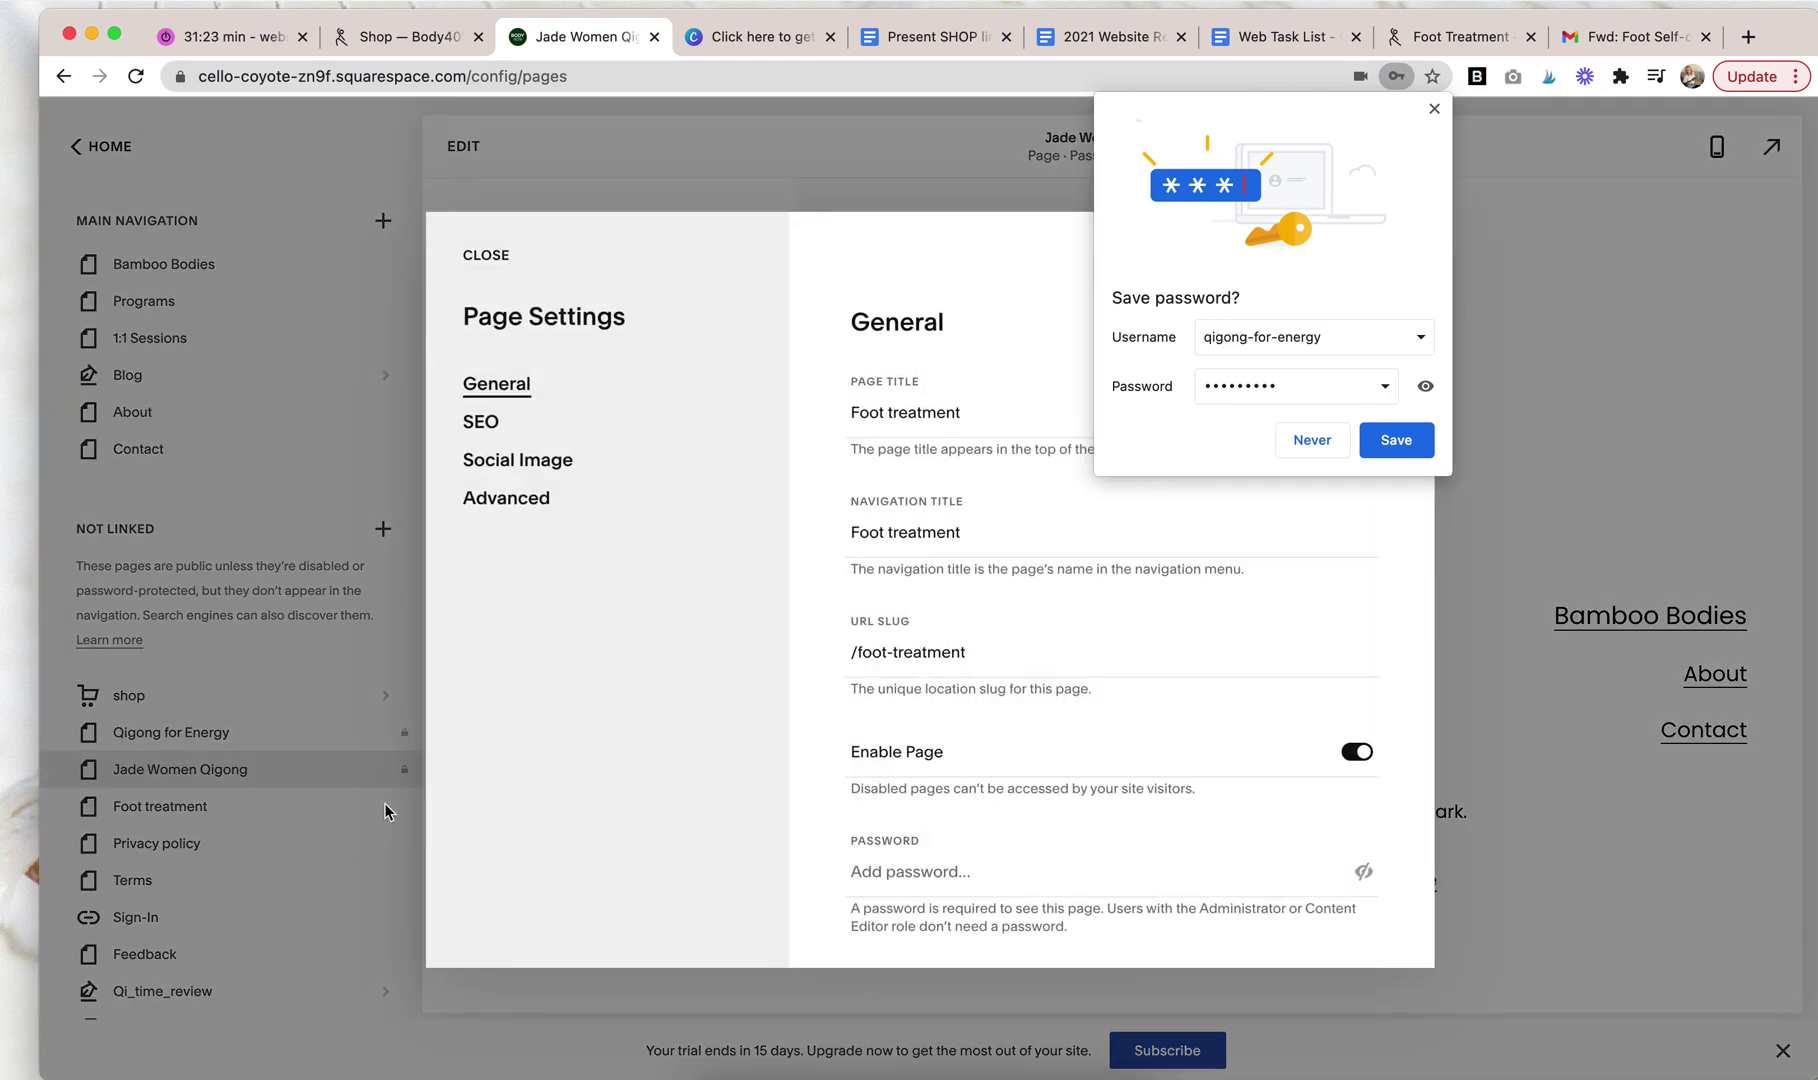
left_click(945, 869)
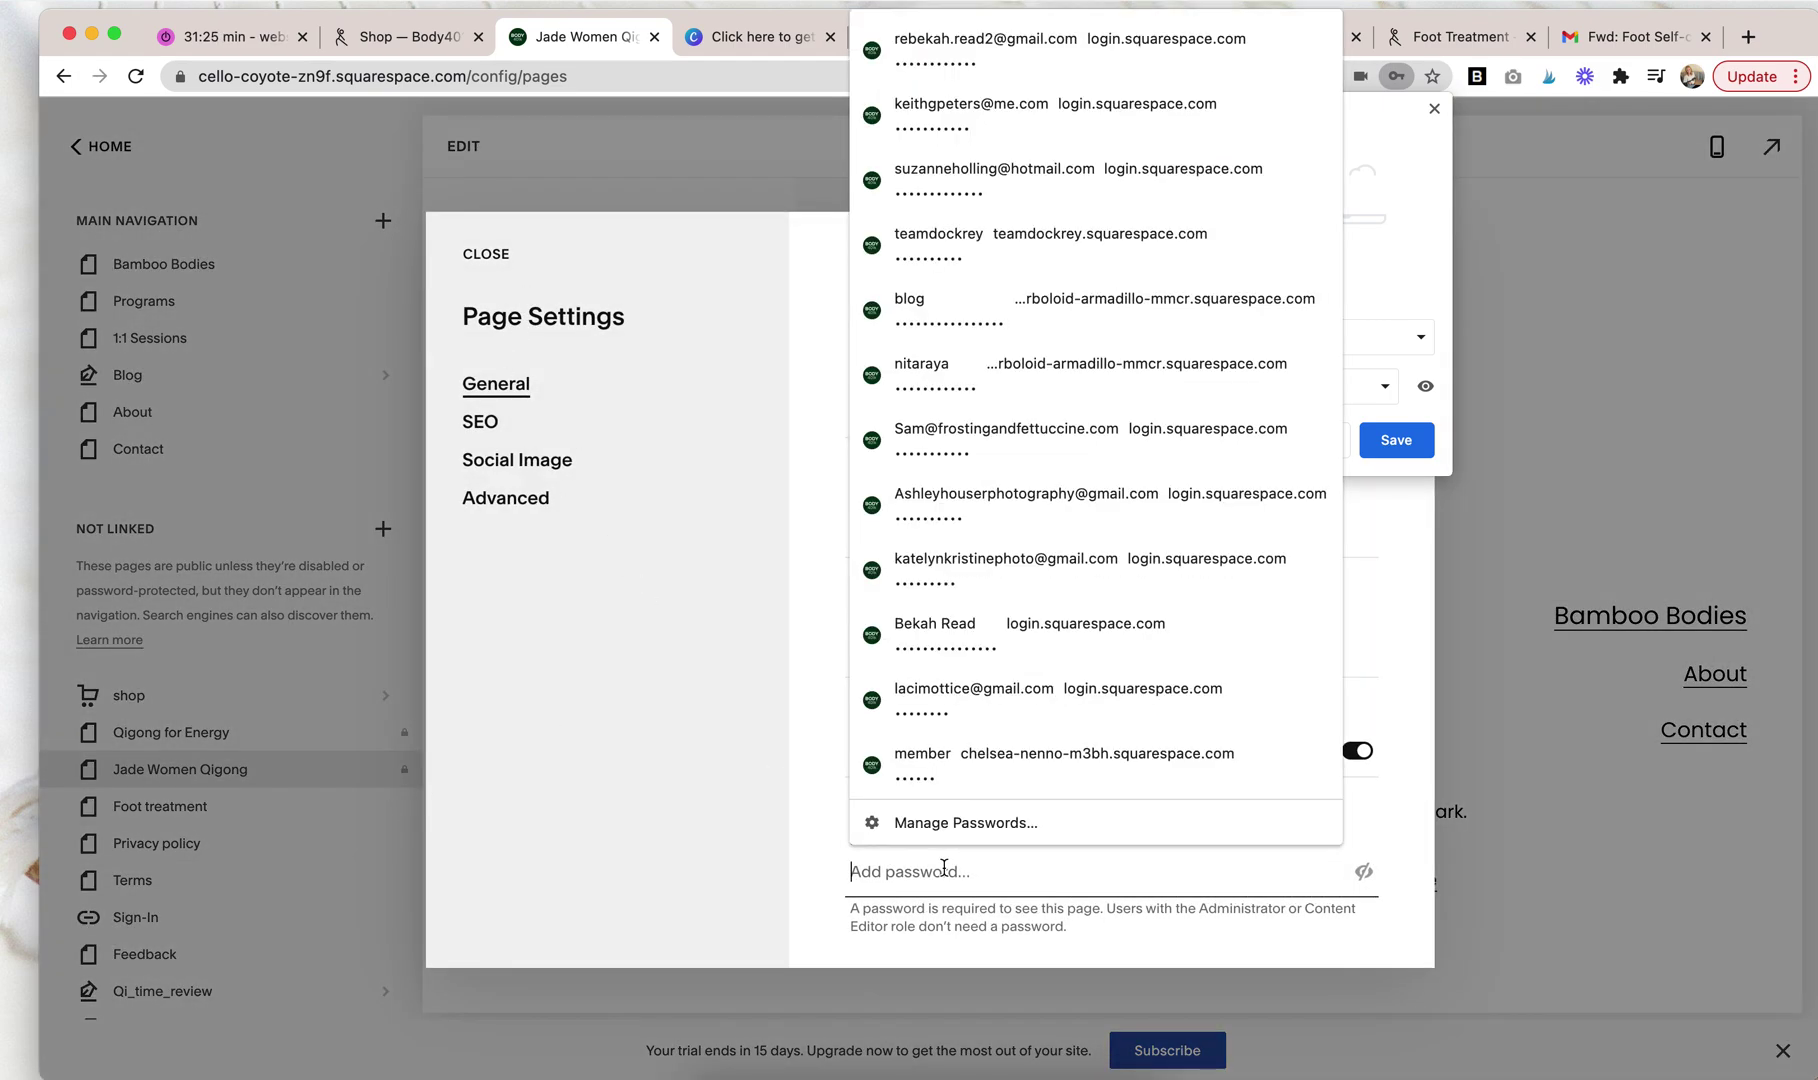
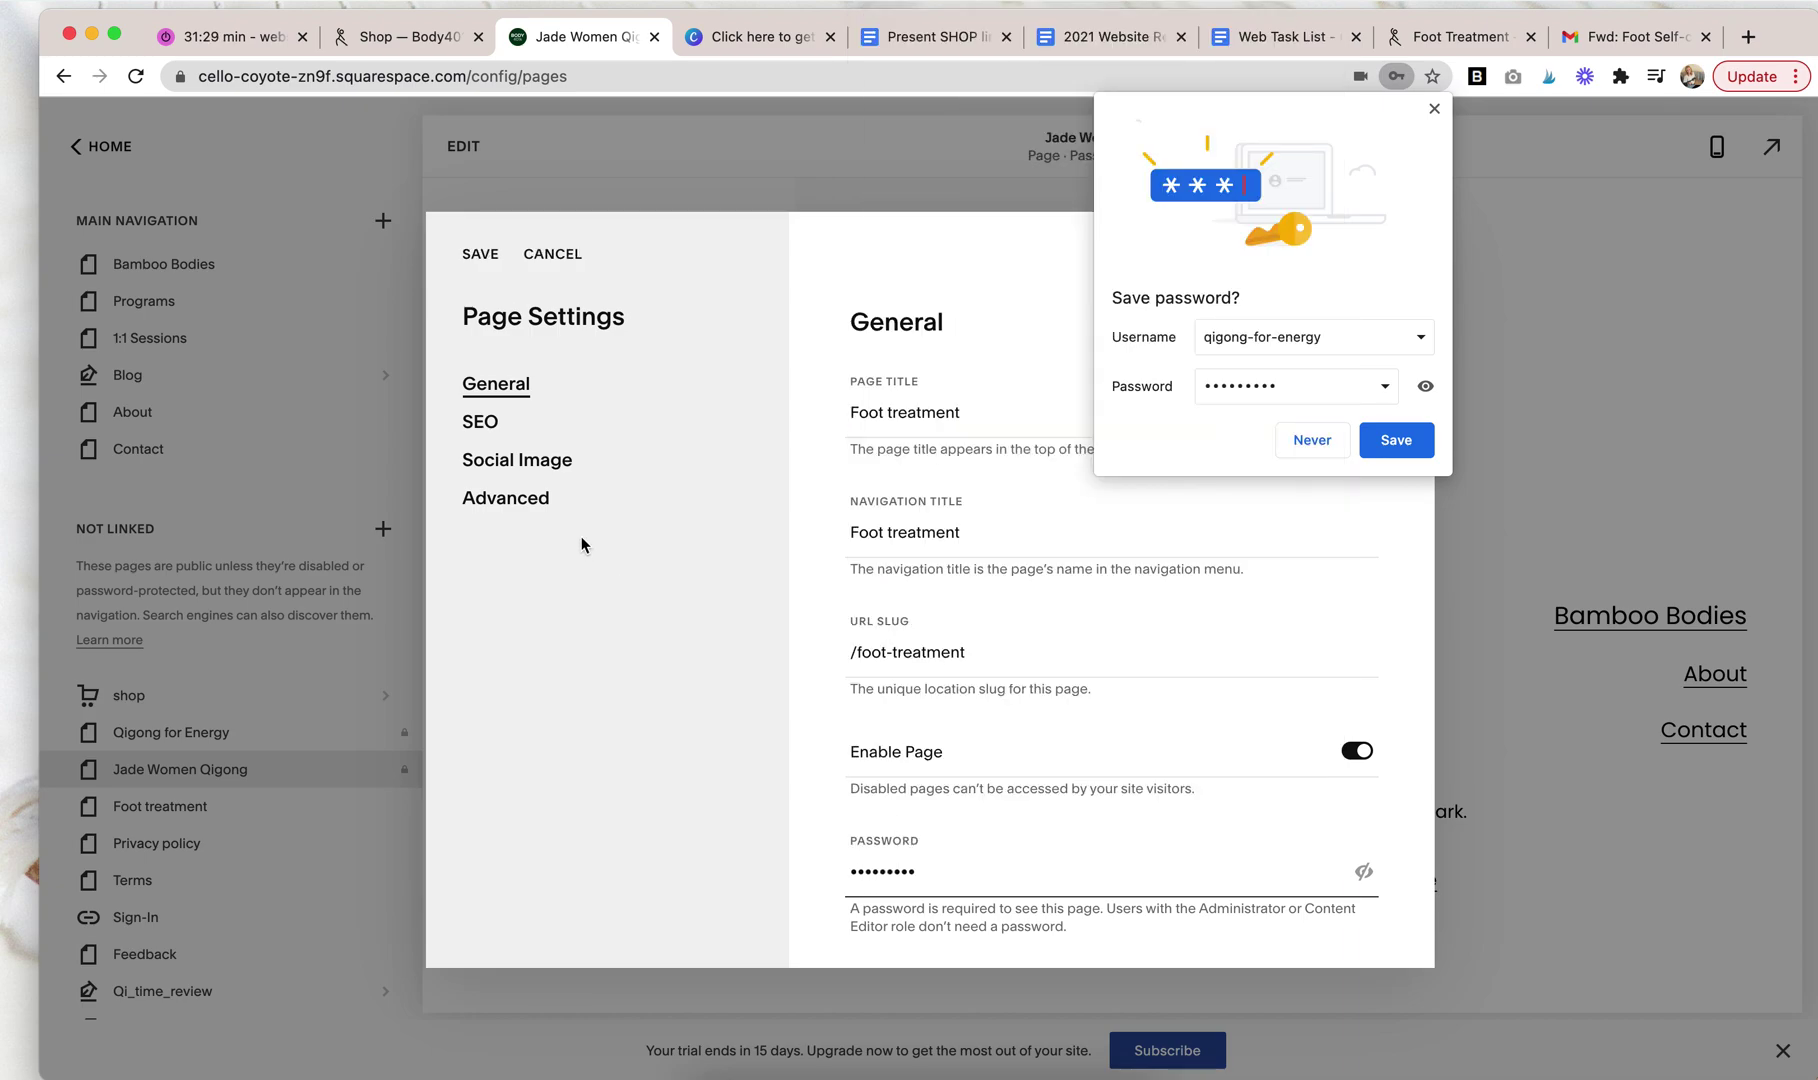
left_click(479, 258)
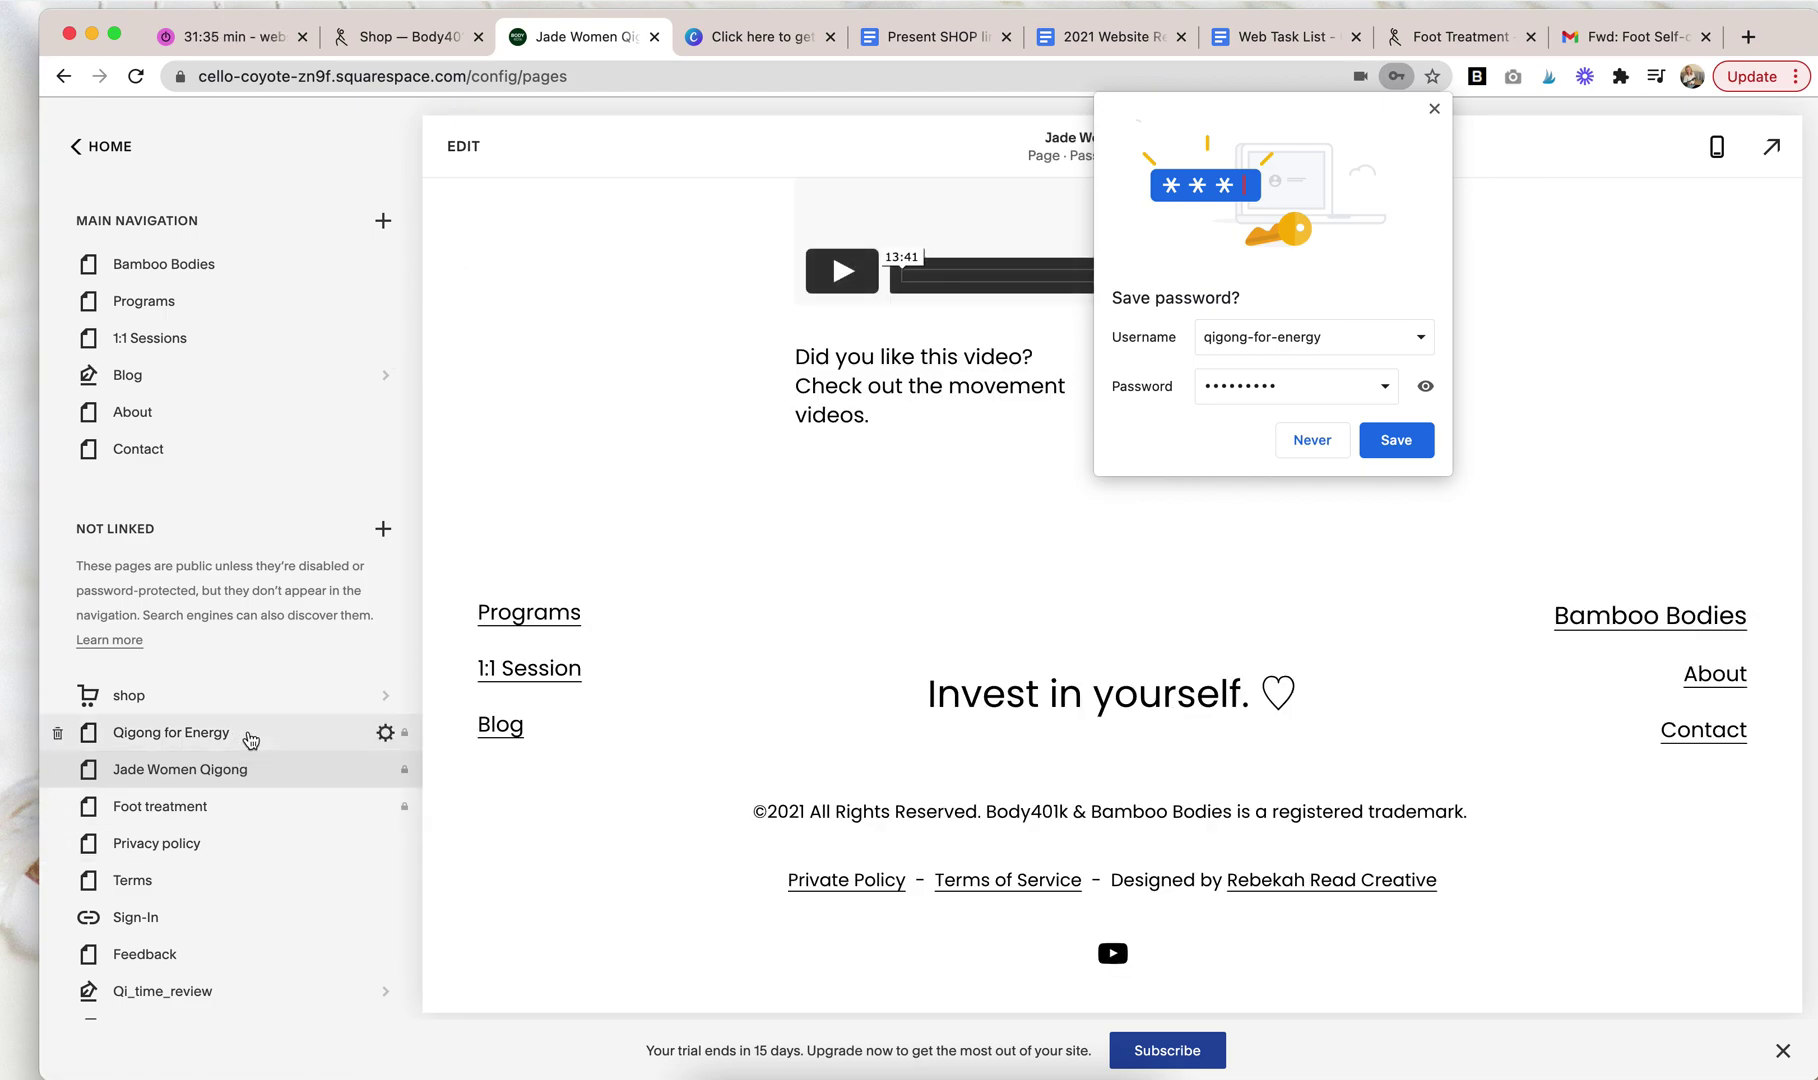
left_click(1433, 110)
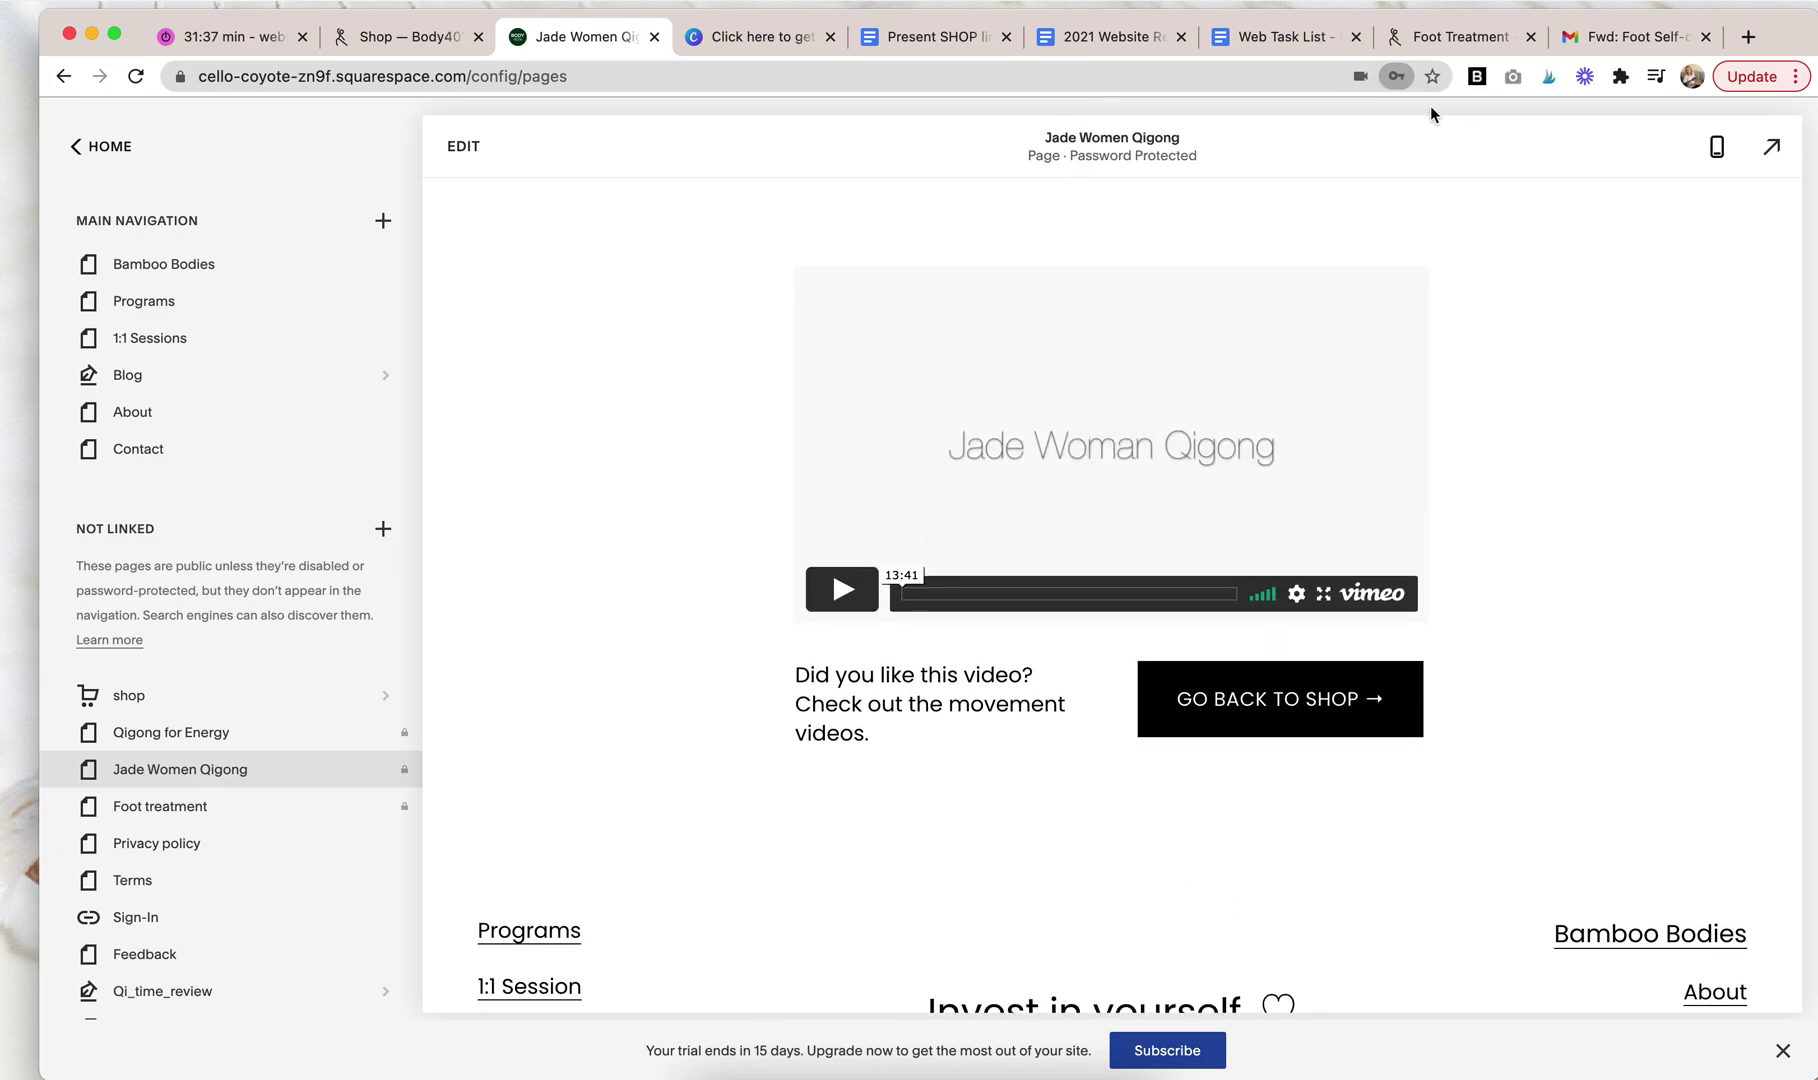
Add a new Digital product to the new site's shop.
left_click(240, 697)
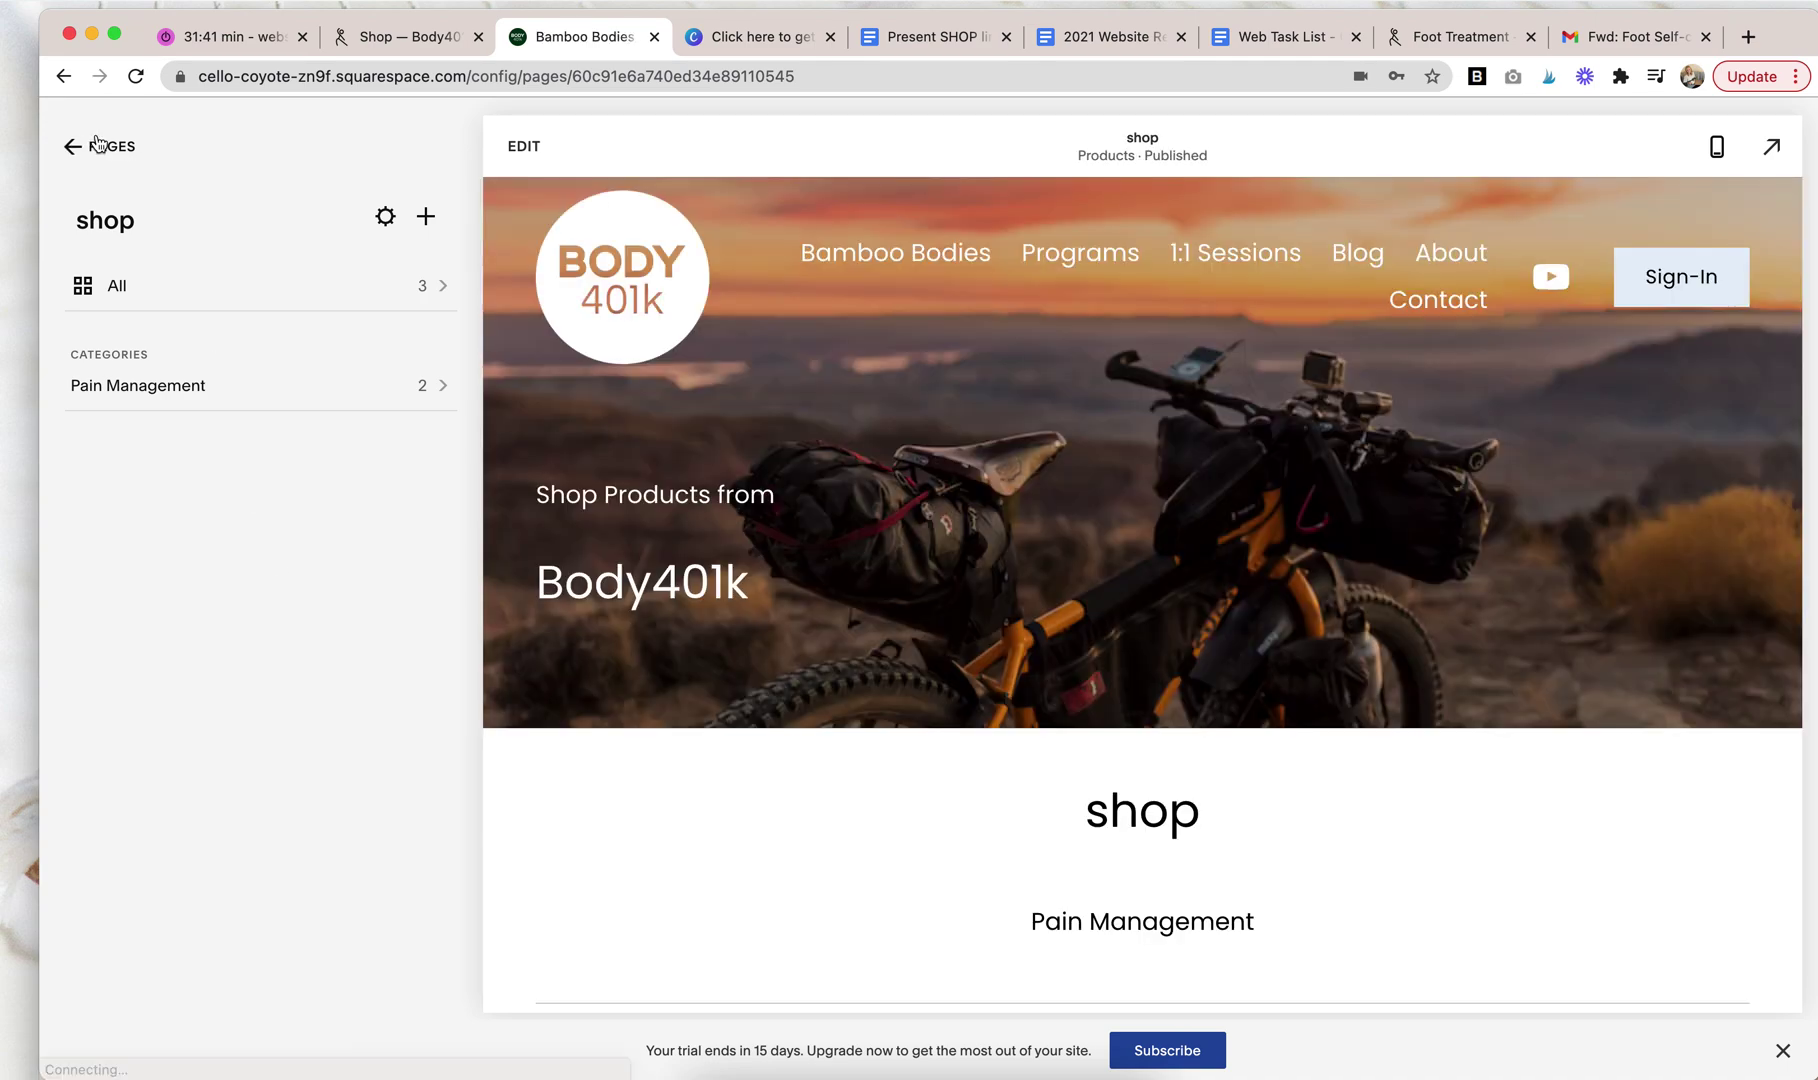
left_click(98, 145)
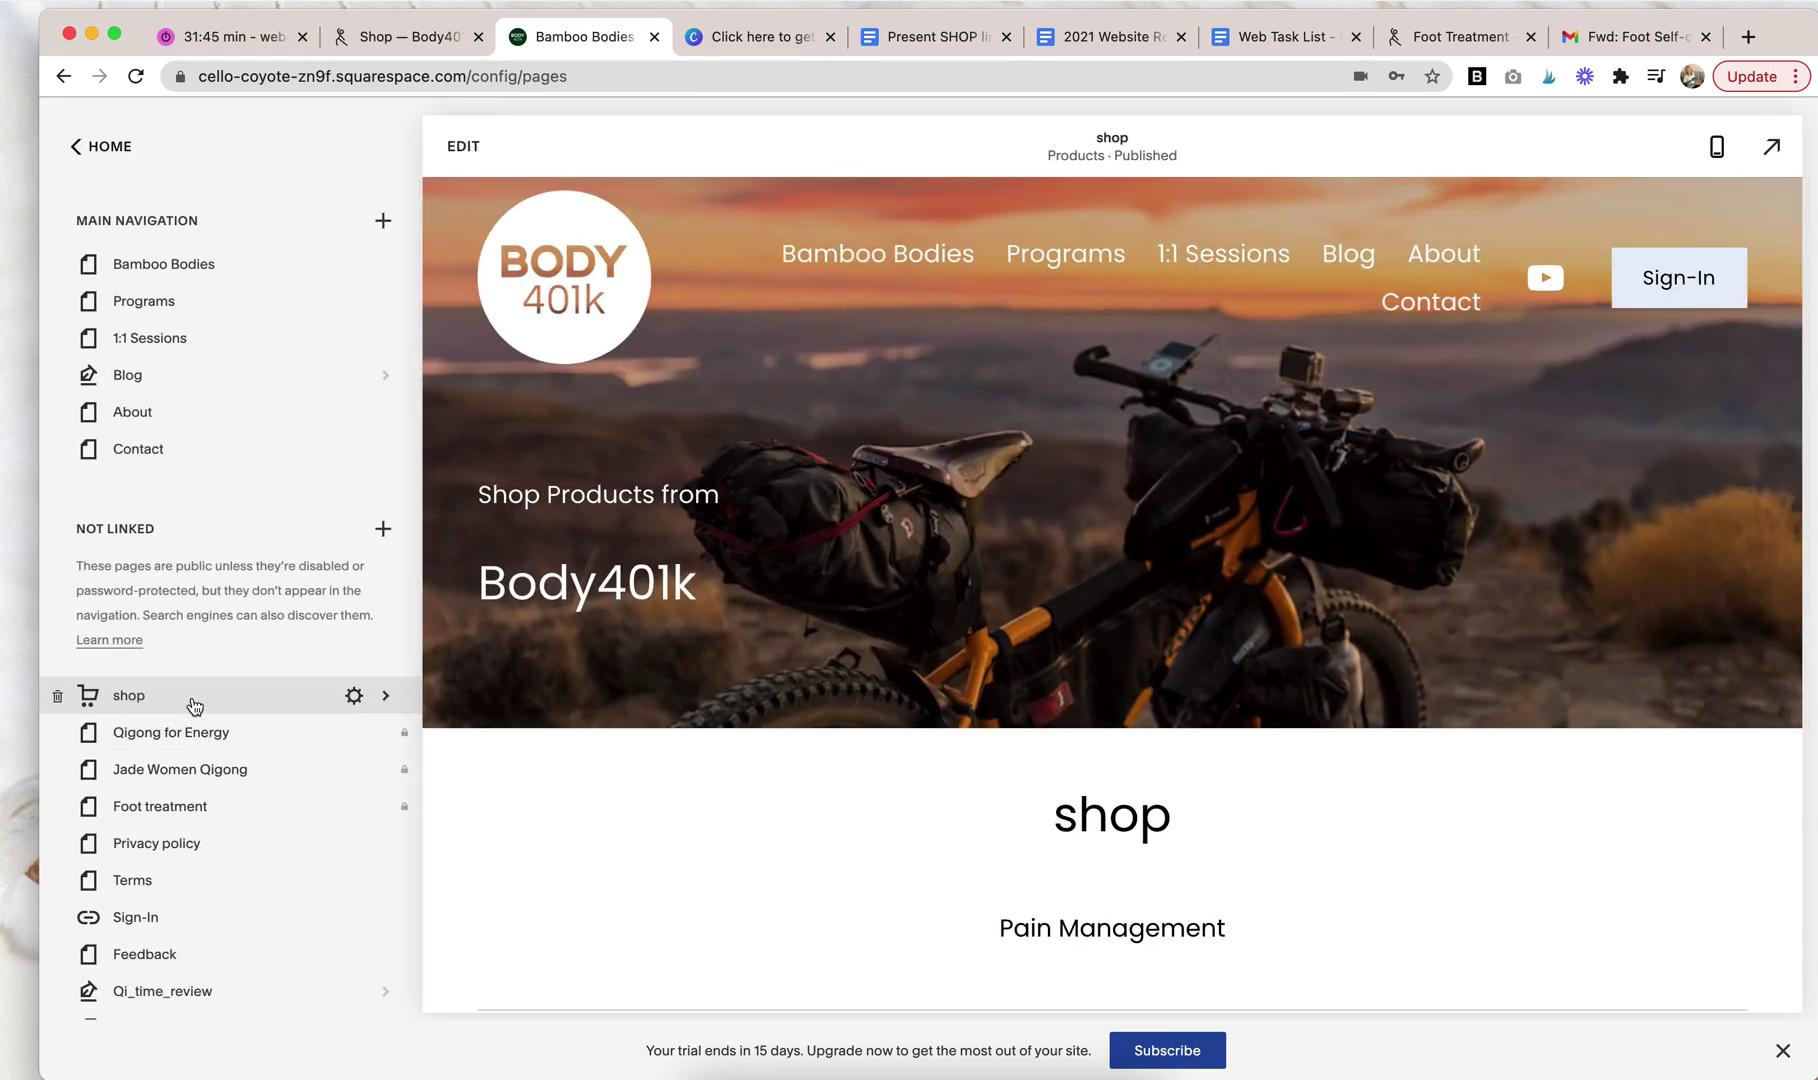
left_click(193, 700)
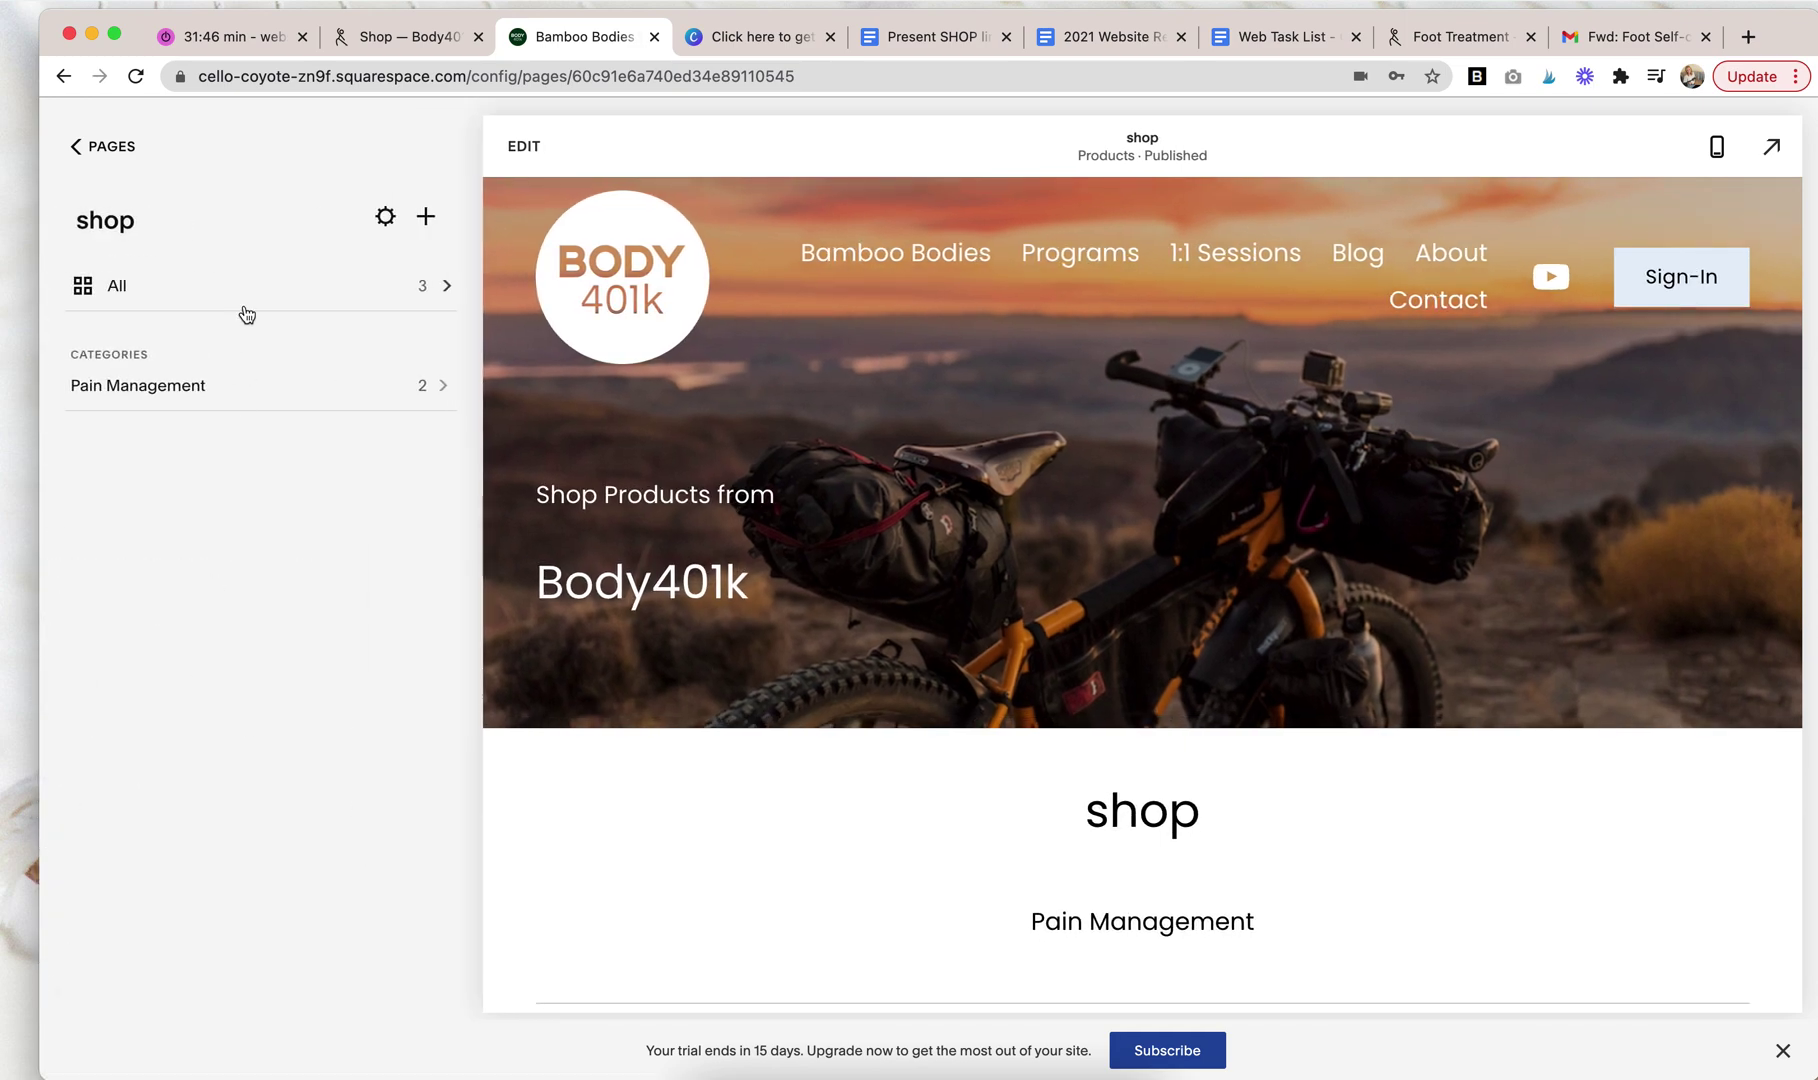
left_click(427, 216)
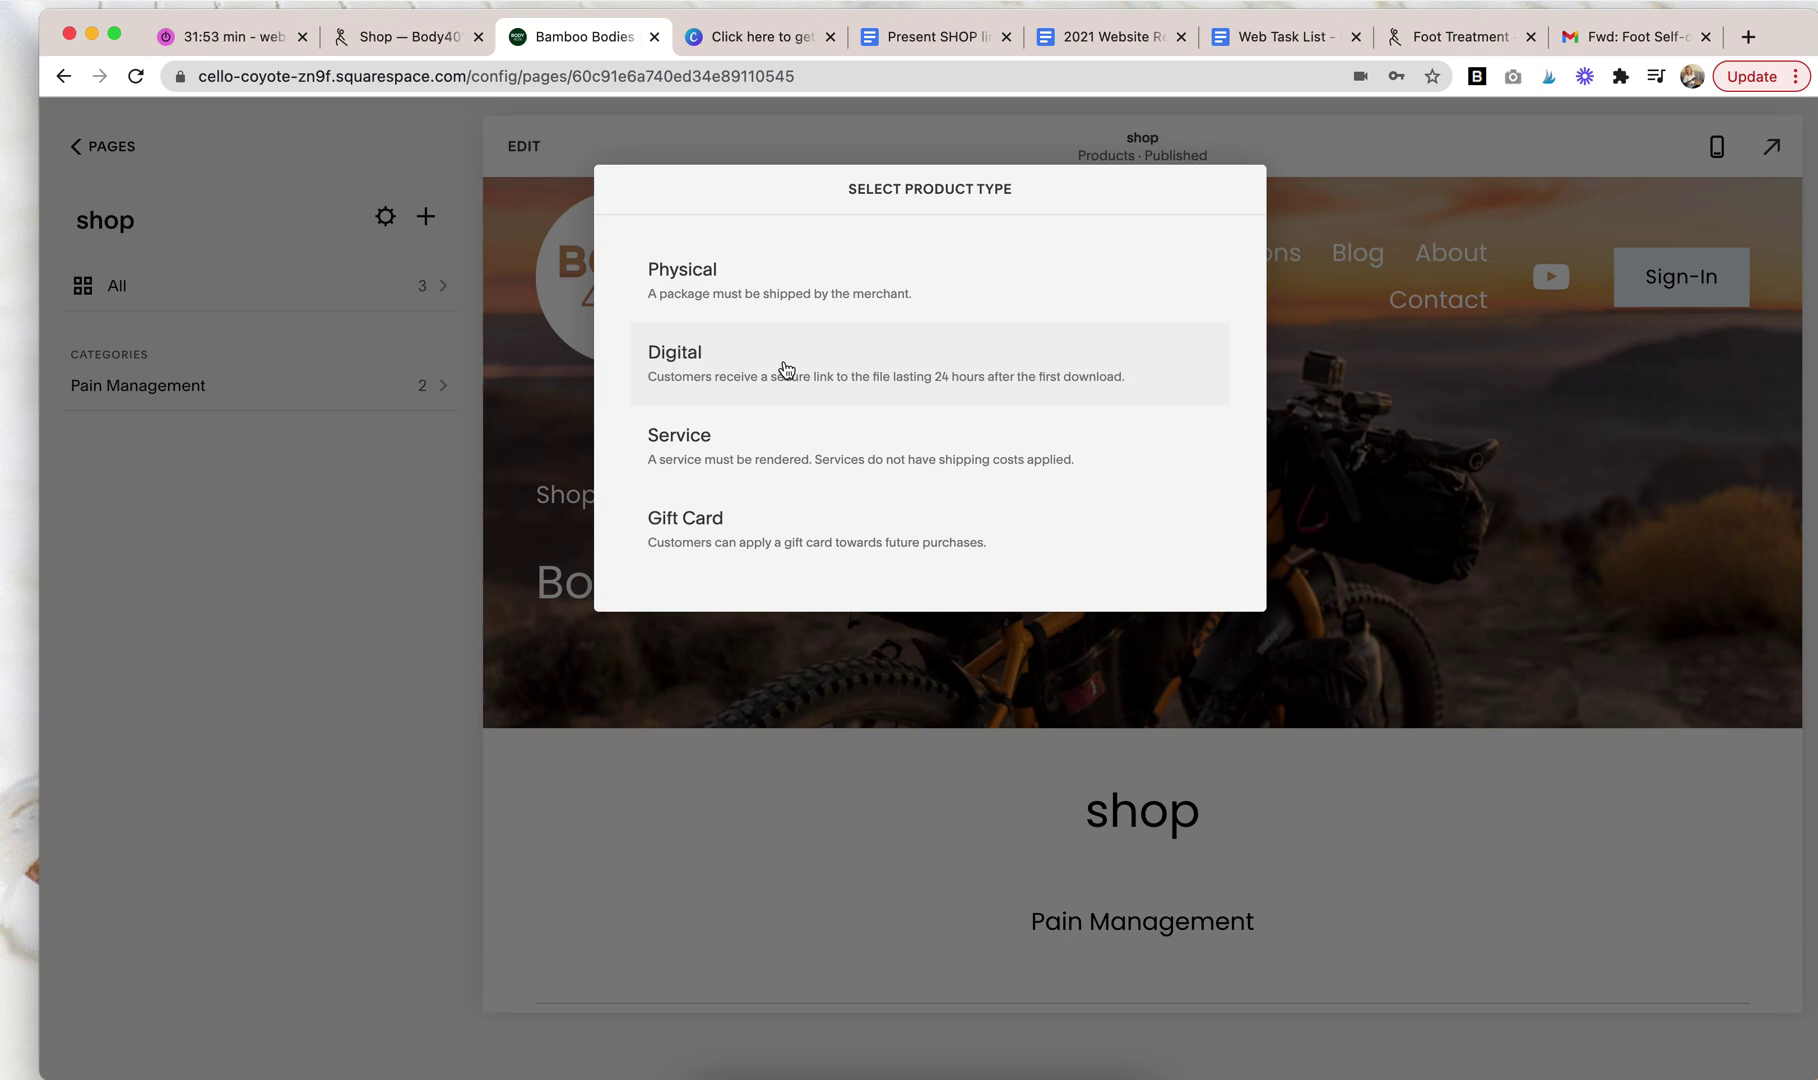
left_click(786, 370)
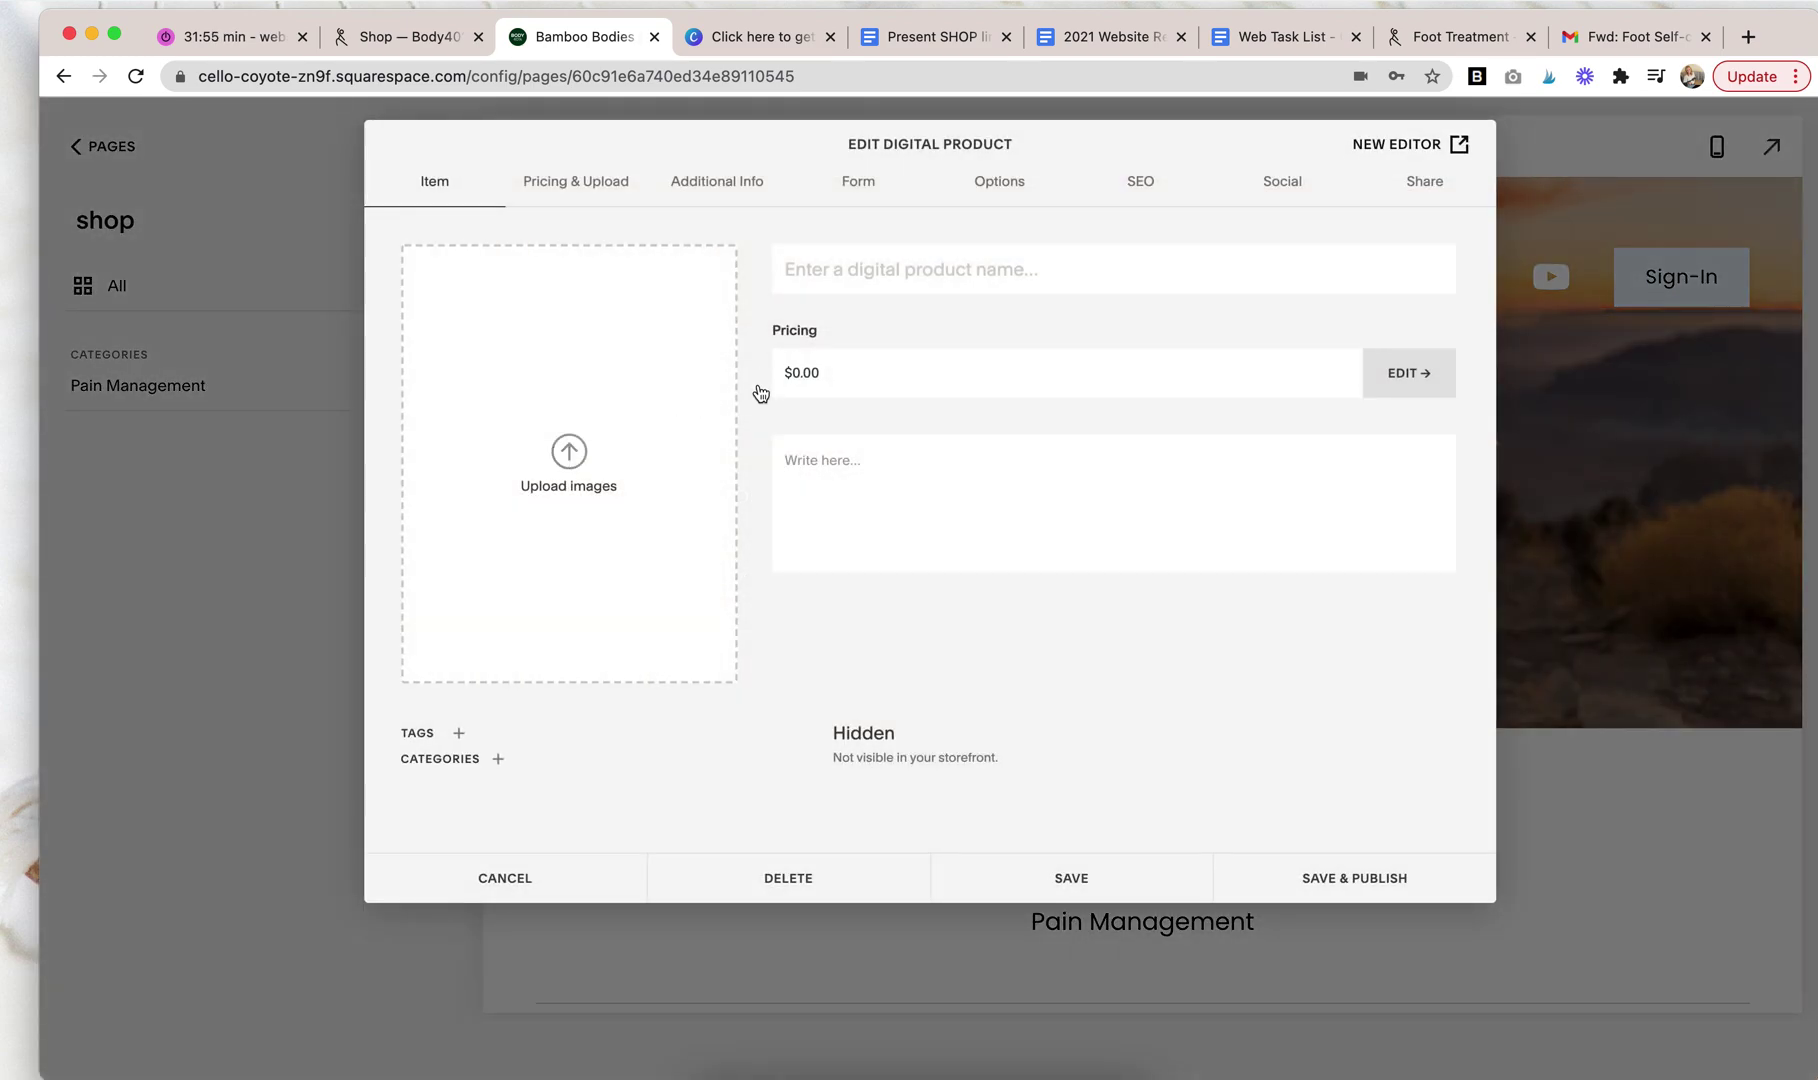
left_click(874, 281)
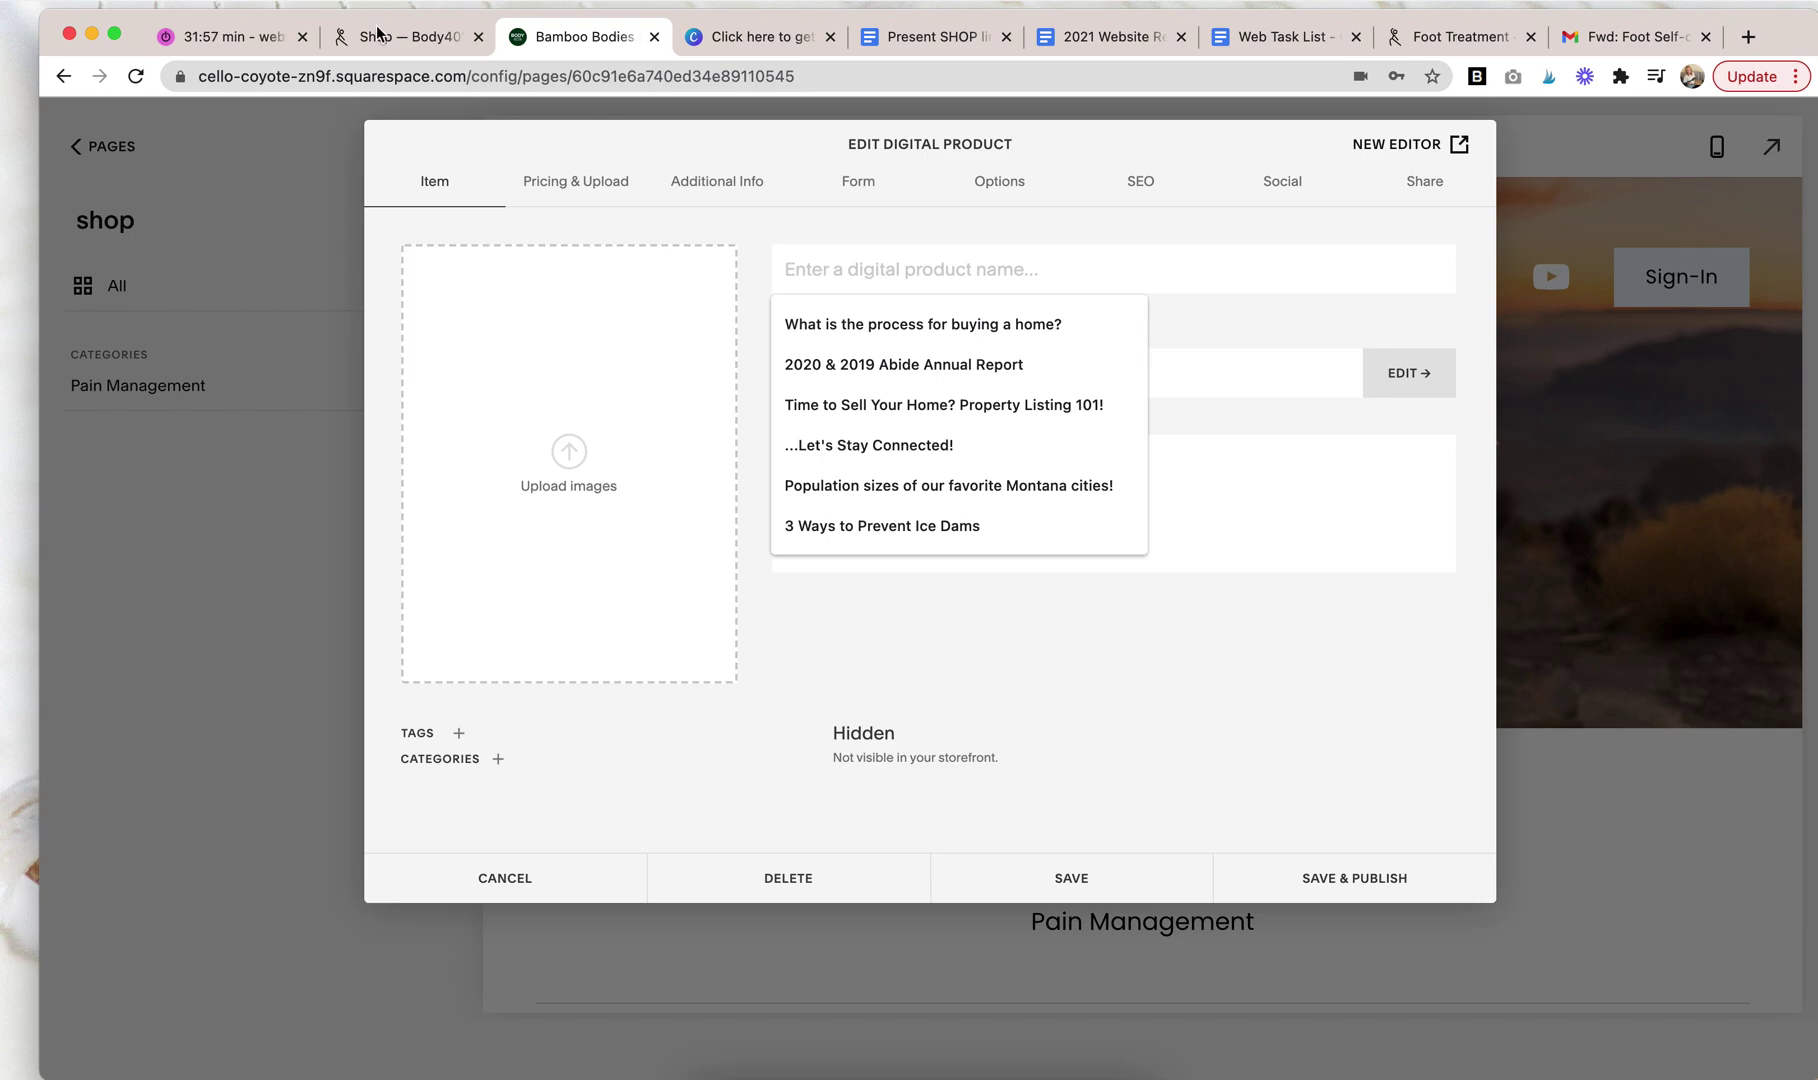
Open the old site's Qigong for Energy product and save a copy of its image.
left_click(385, 40)
left_click(194, 628)
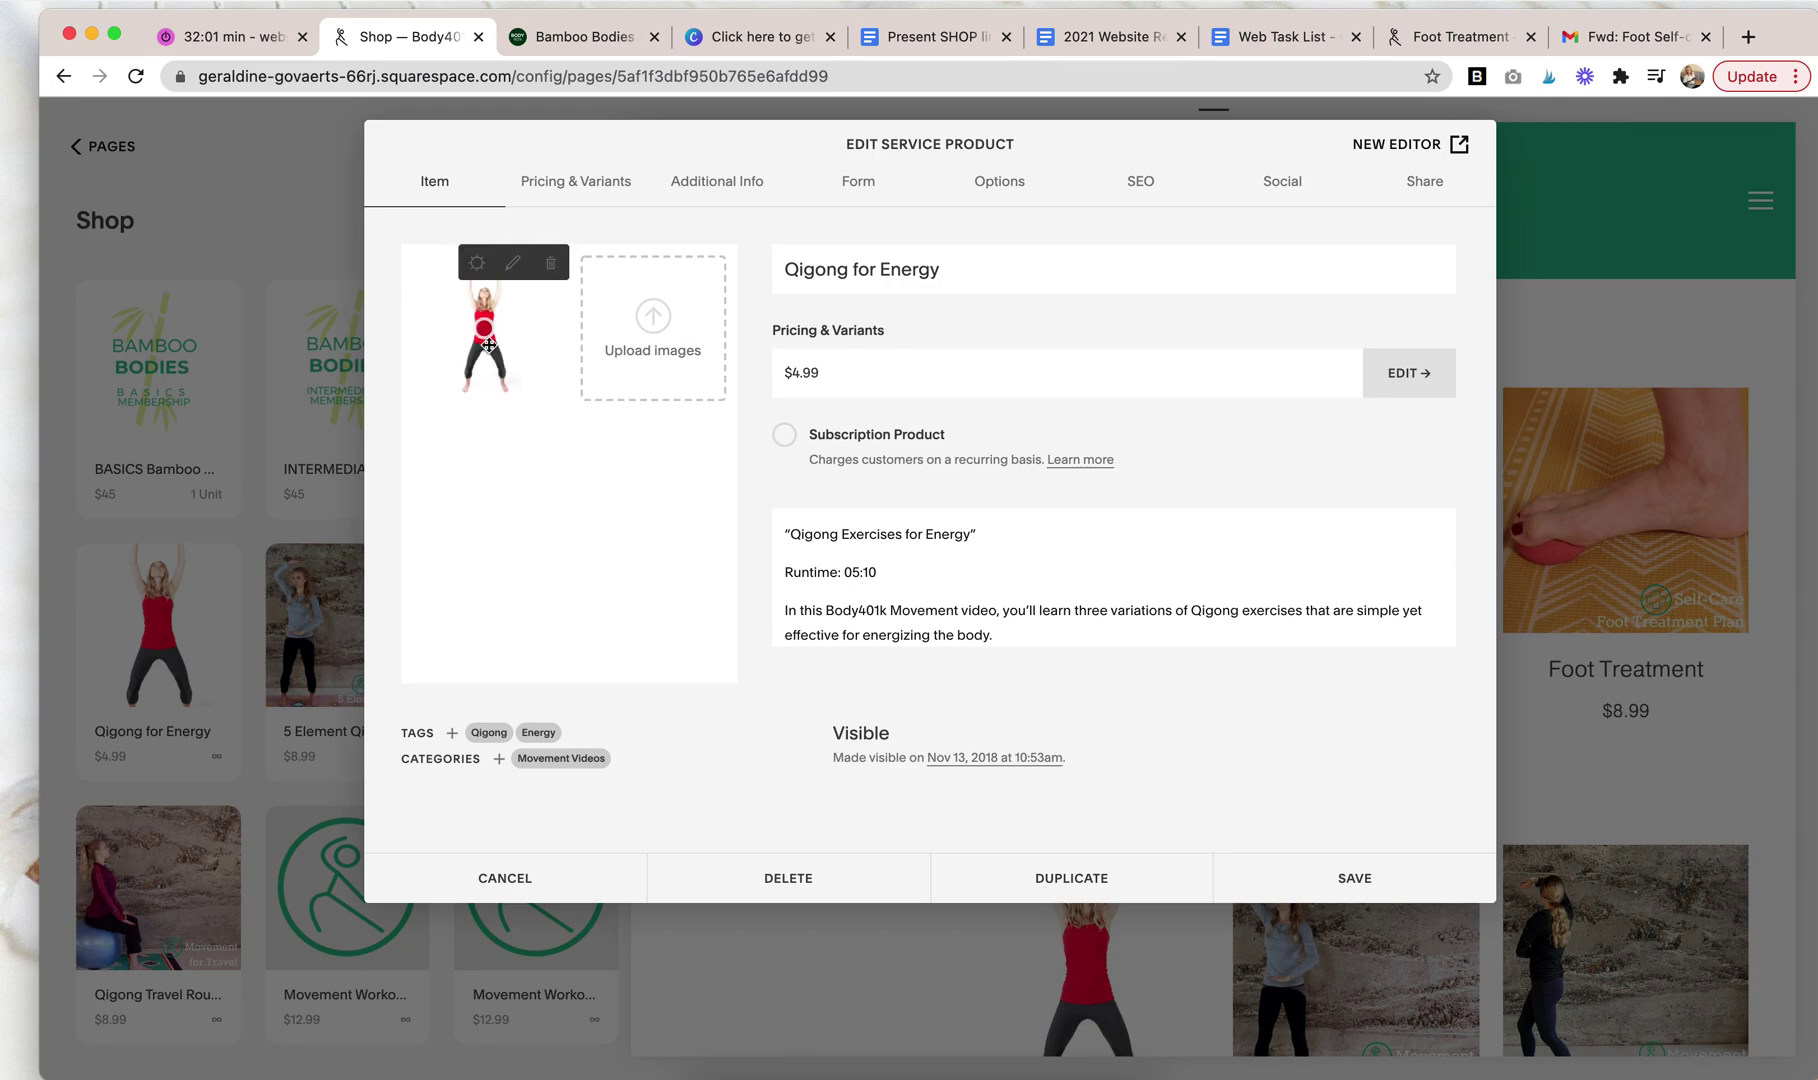
right_click(484, 338)
left_click(538, 436)
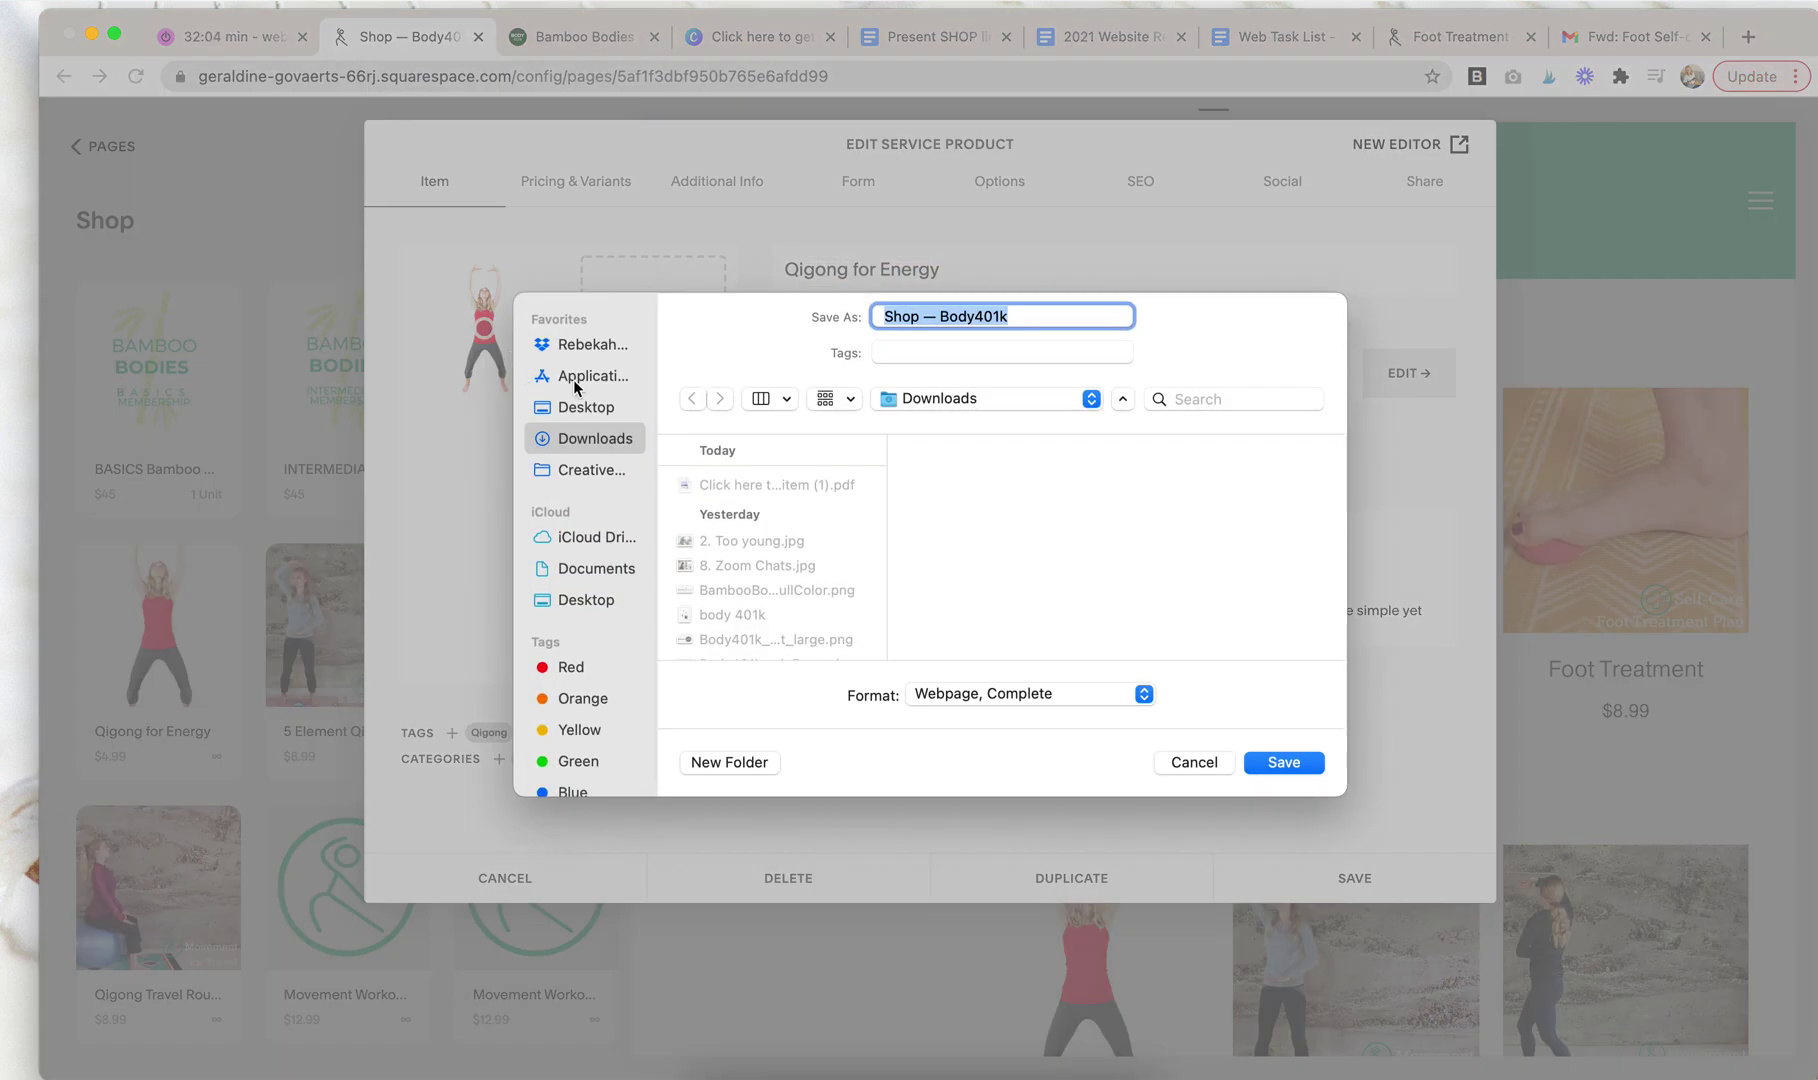
Cancel the image save and close the old product image's settings unchanged.
left_click(1206, 760)
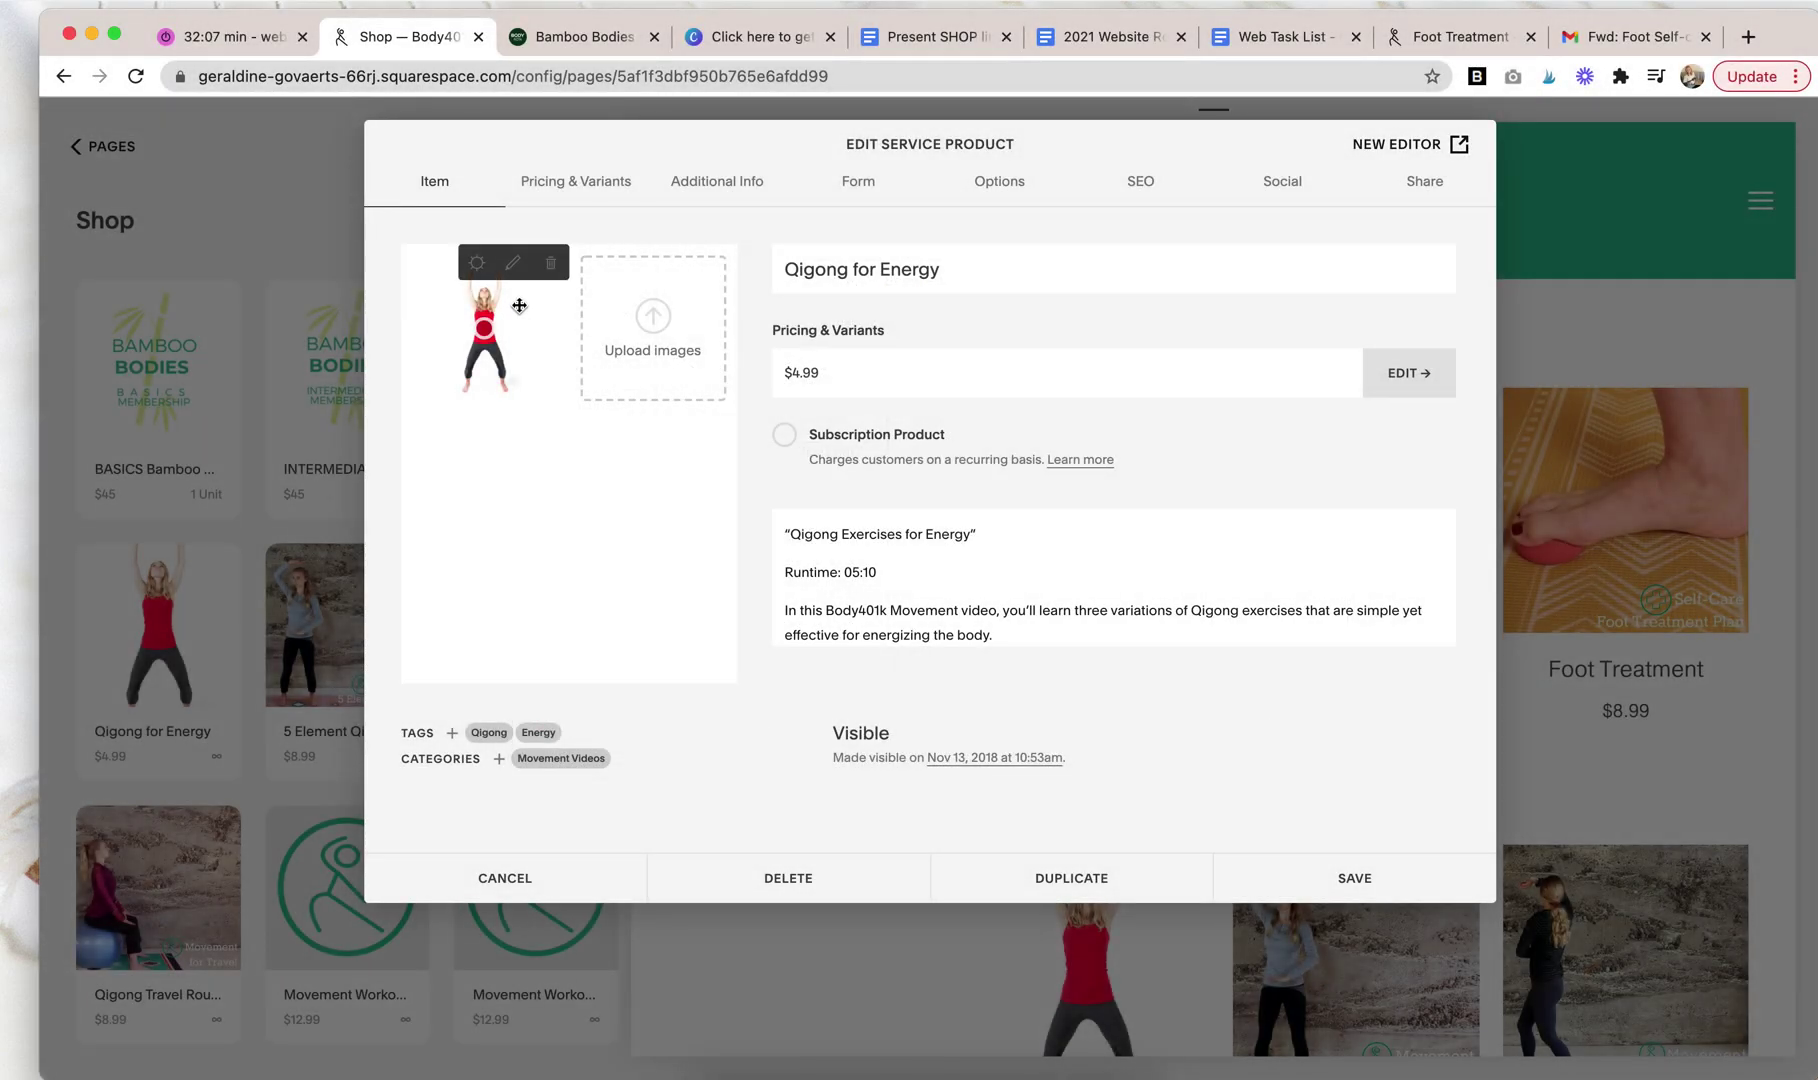
left_click(477, 271)
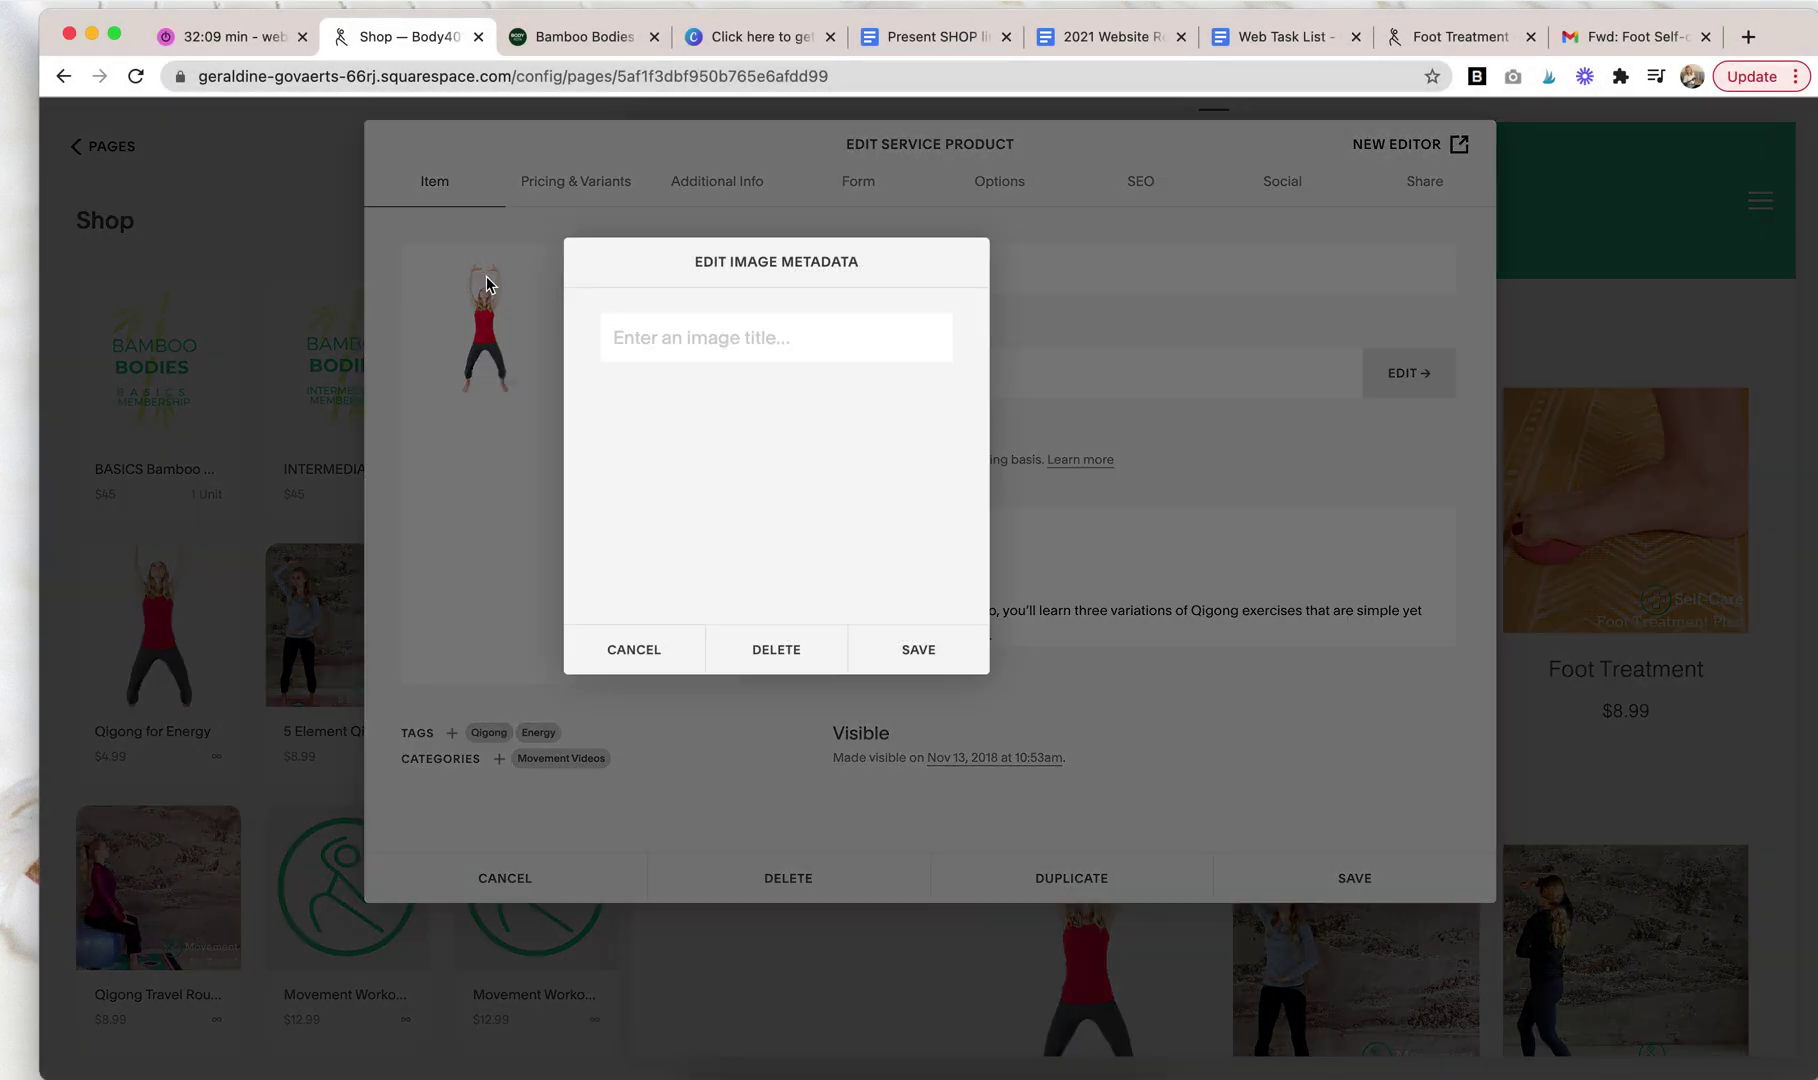
left_click(479, 394)
Name the new product 'Qigong for Energy' by pasting the old product's title.
left_click_drag(958, 270, 782, 270)
key("ctrl+c")
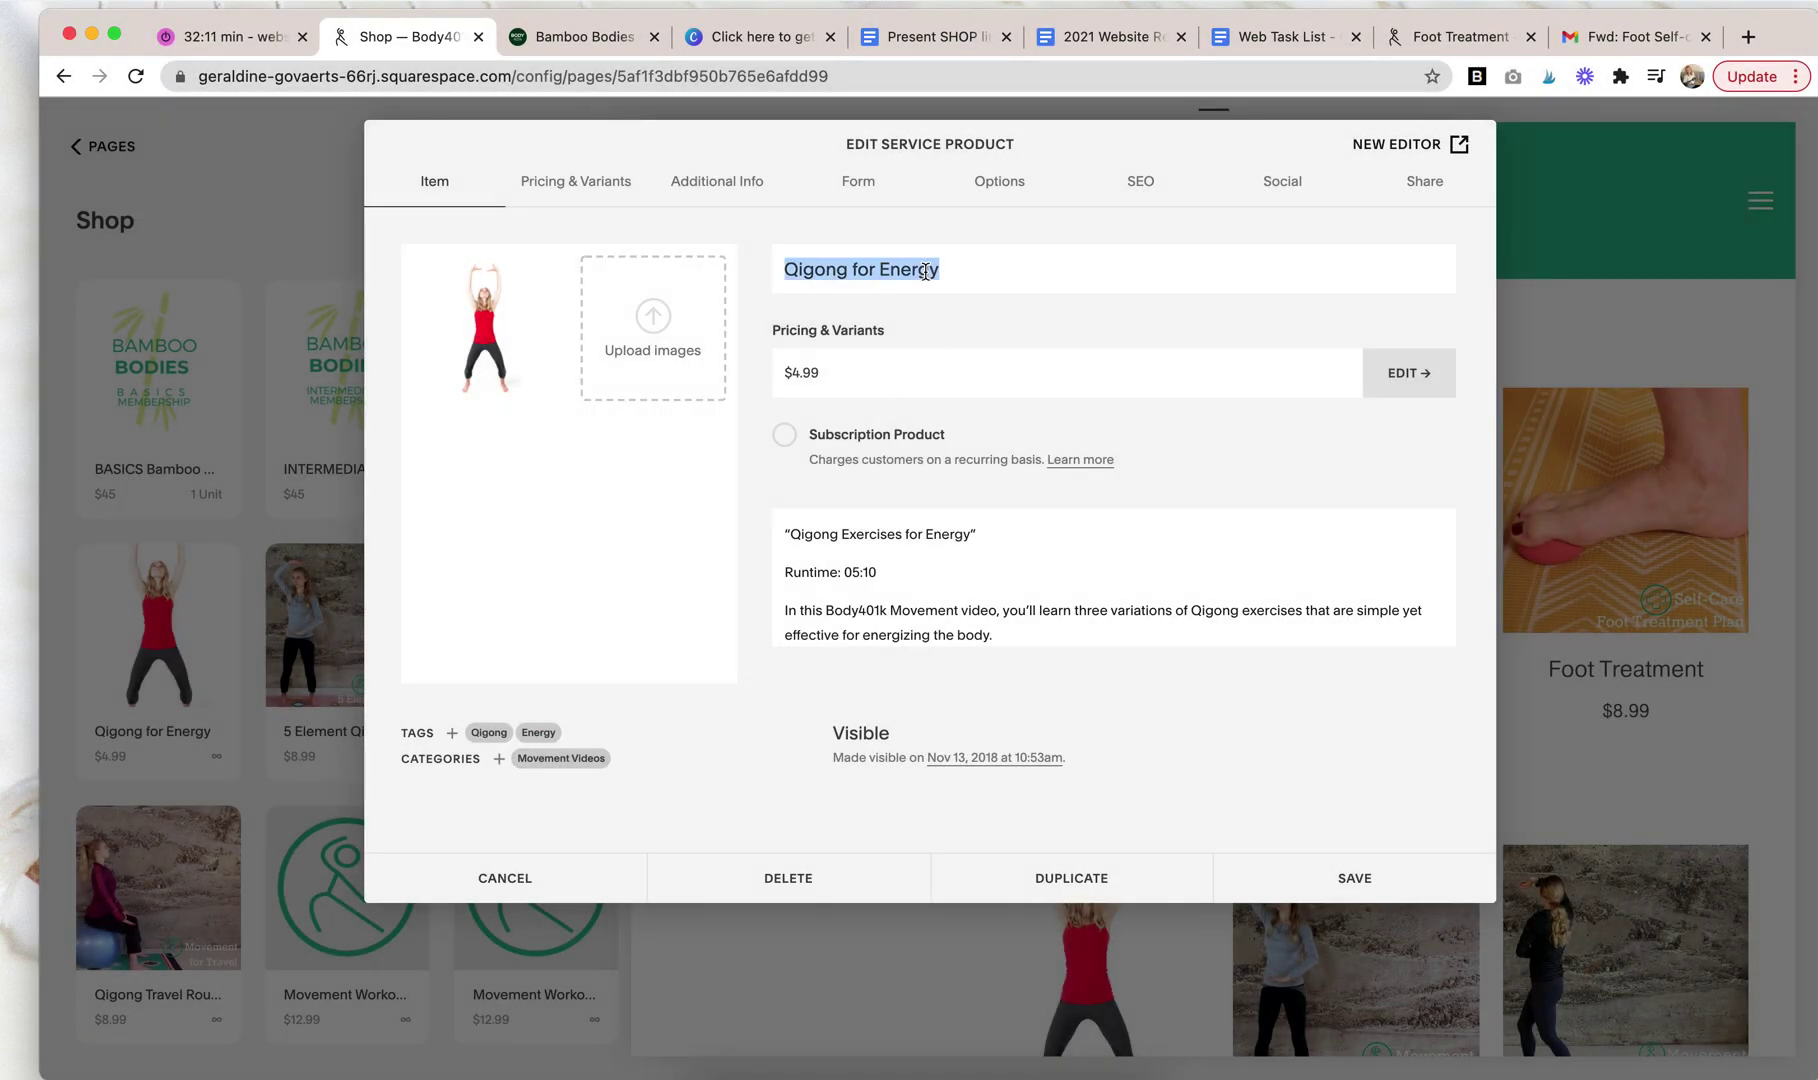
left_click(581, 46)
left_click(918, 268)
key("ctrl+v")
Copy the old Qigong for Energy product's full description.
left_click(408, 40)
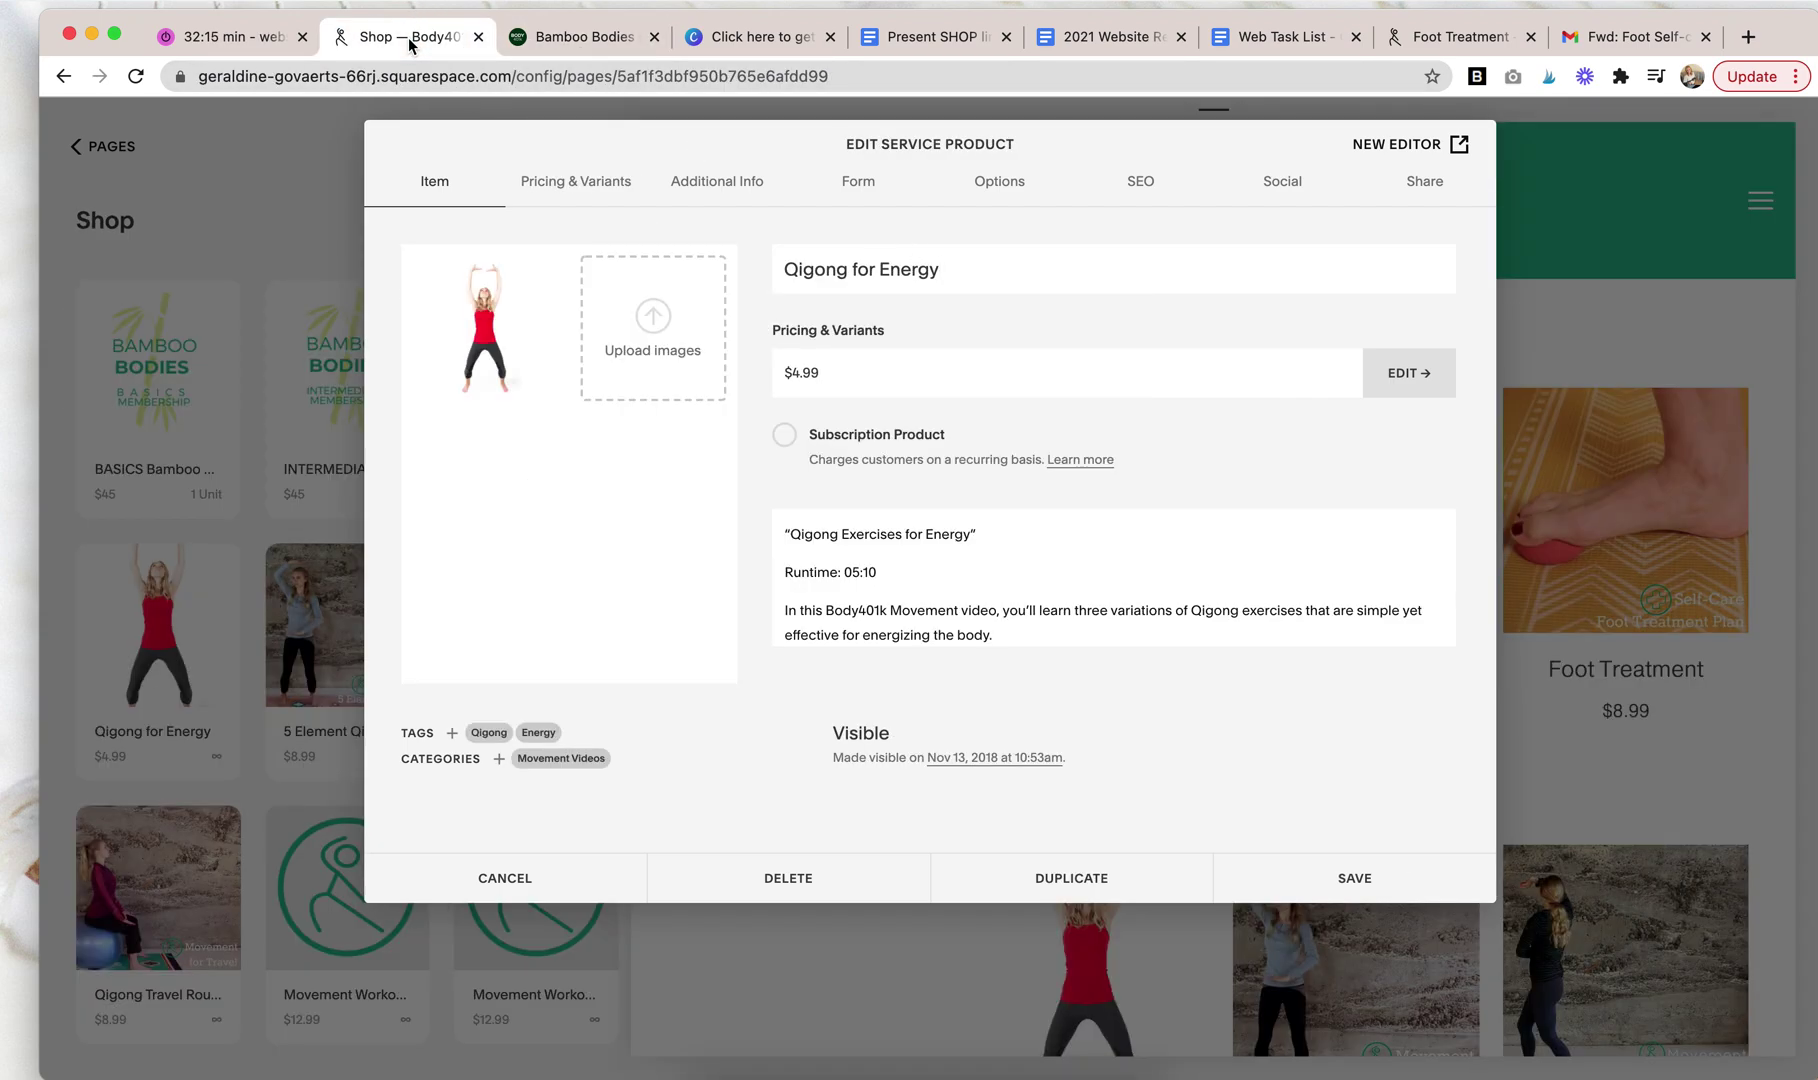
left_click(563, 40)
left_click(450, 38)
left_click_drag(783, 531, 1007, 653)
key("super+c")
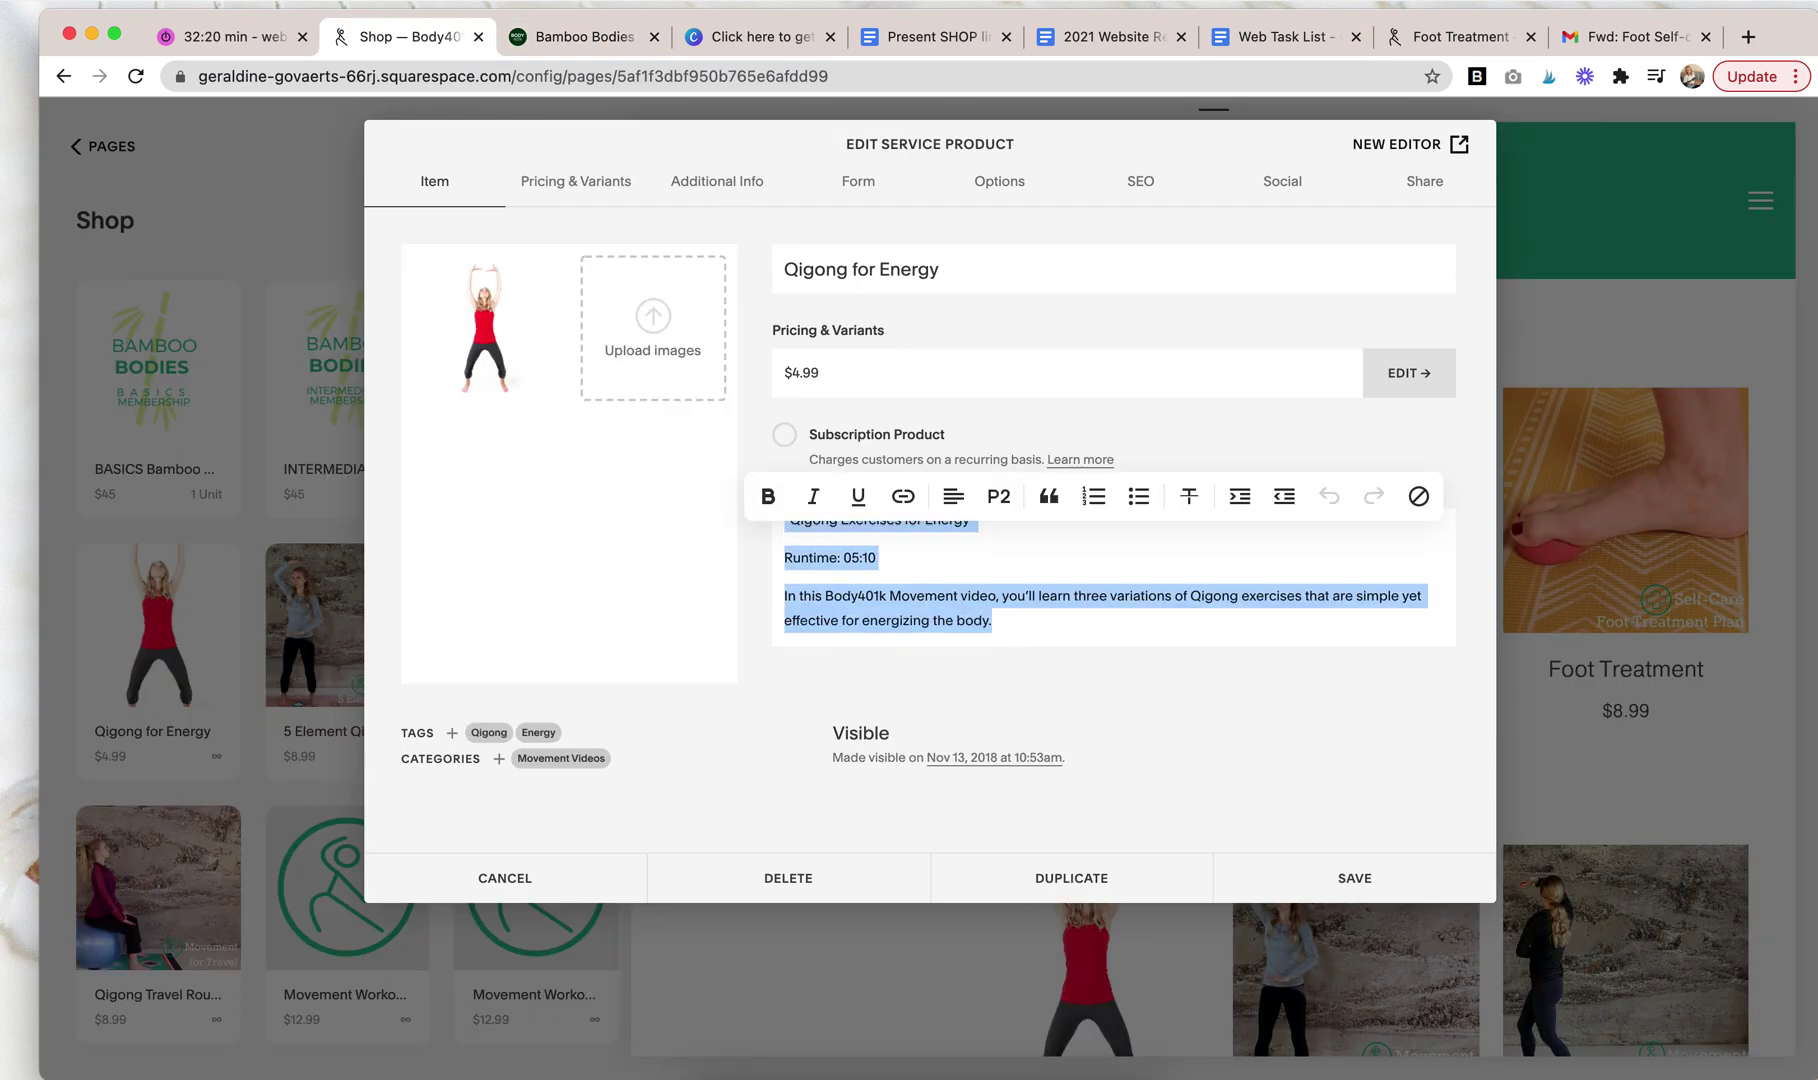
left_click(560, 40)
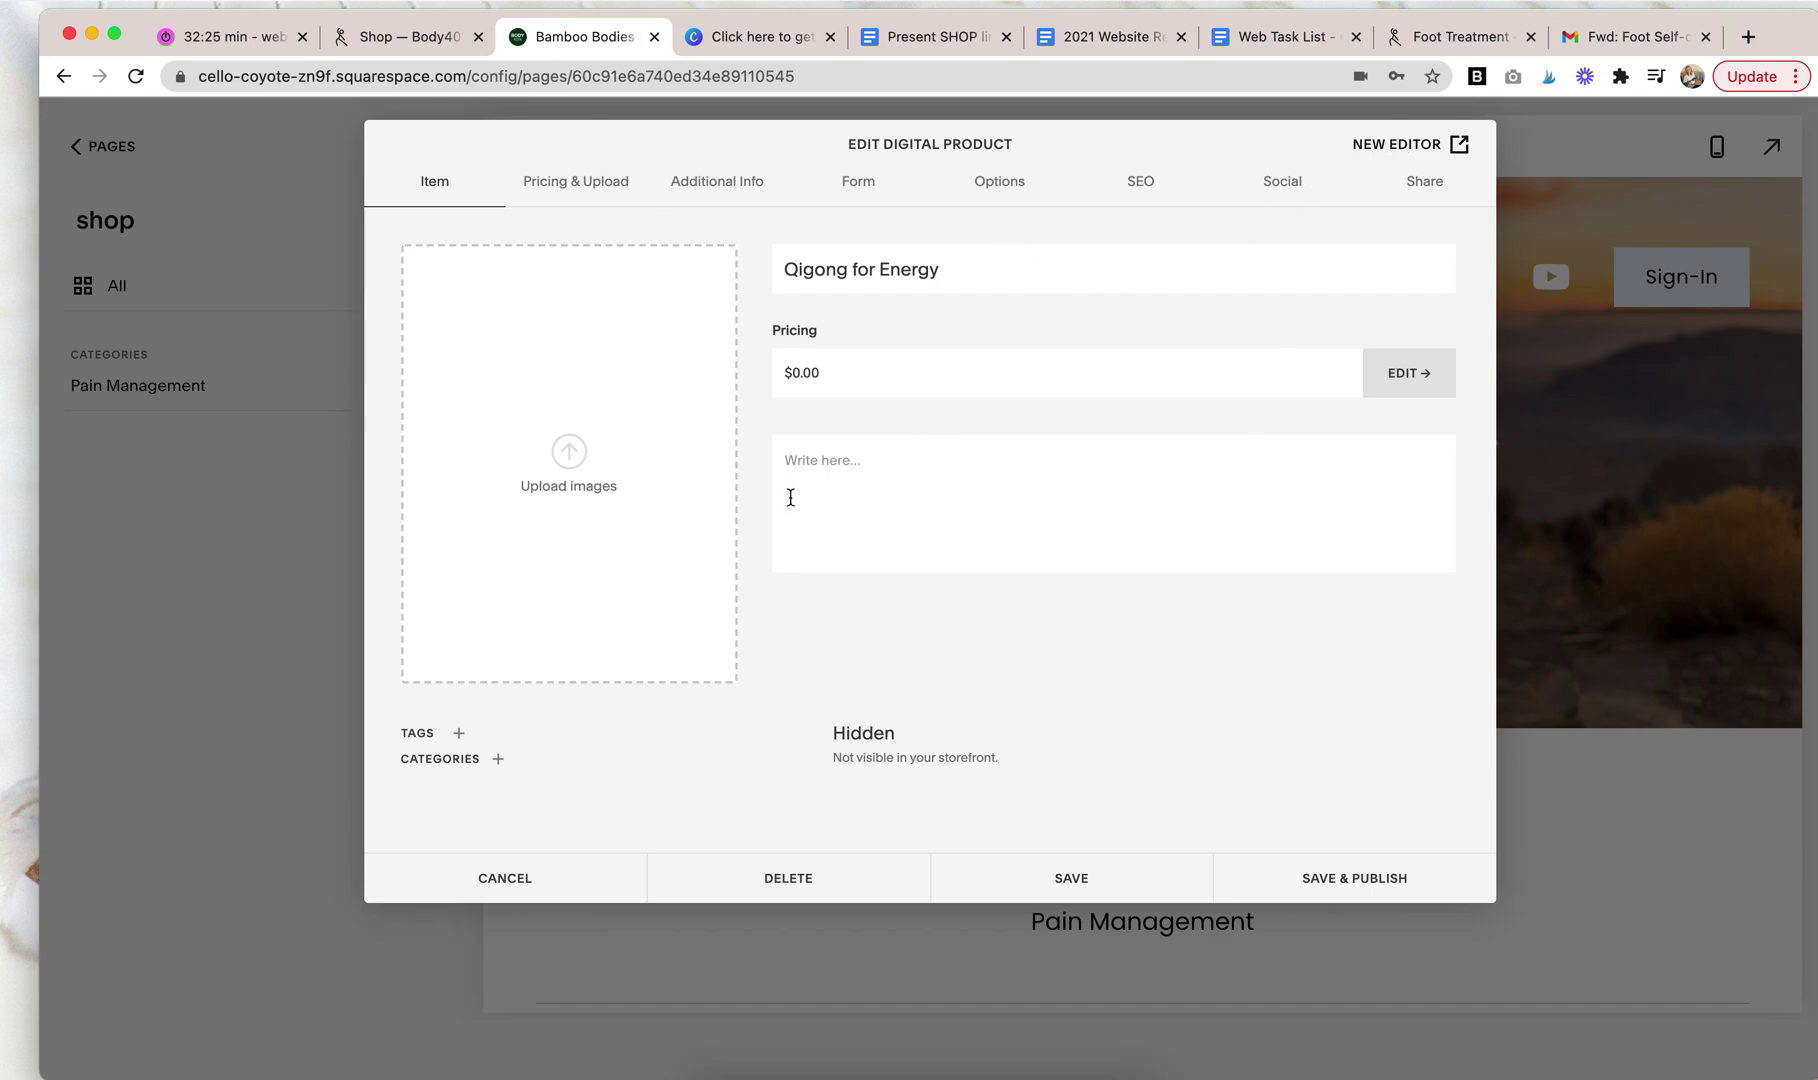
Paste the description into the new product and assign the Pain Management category.
left_click(869, 500)
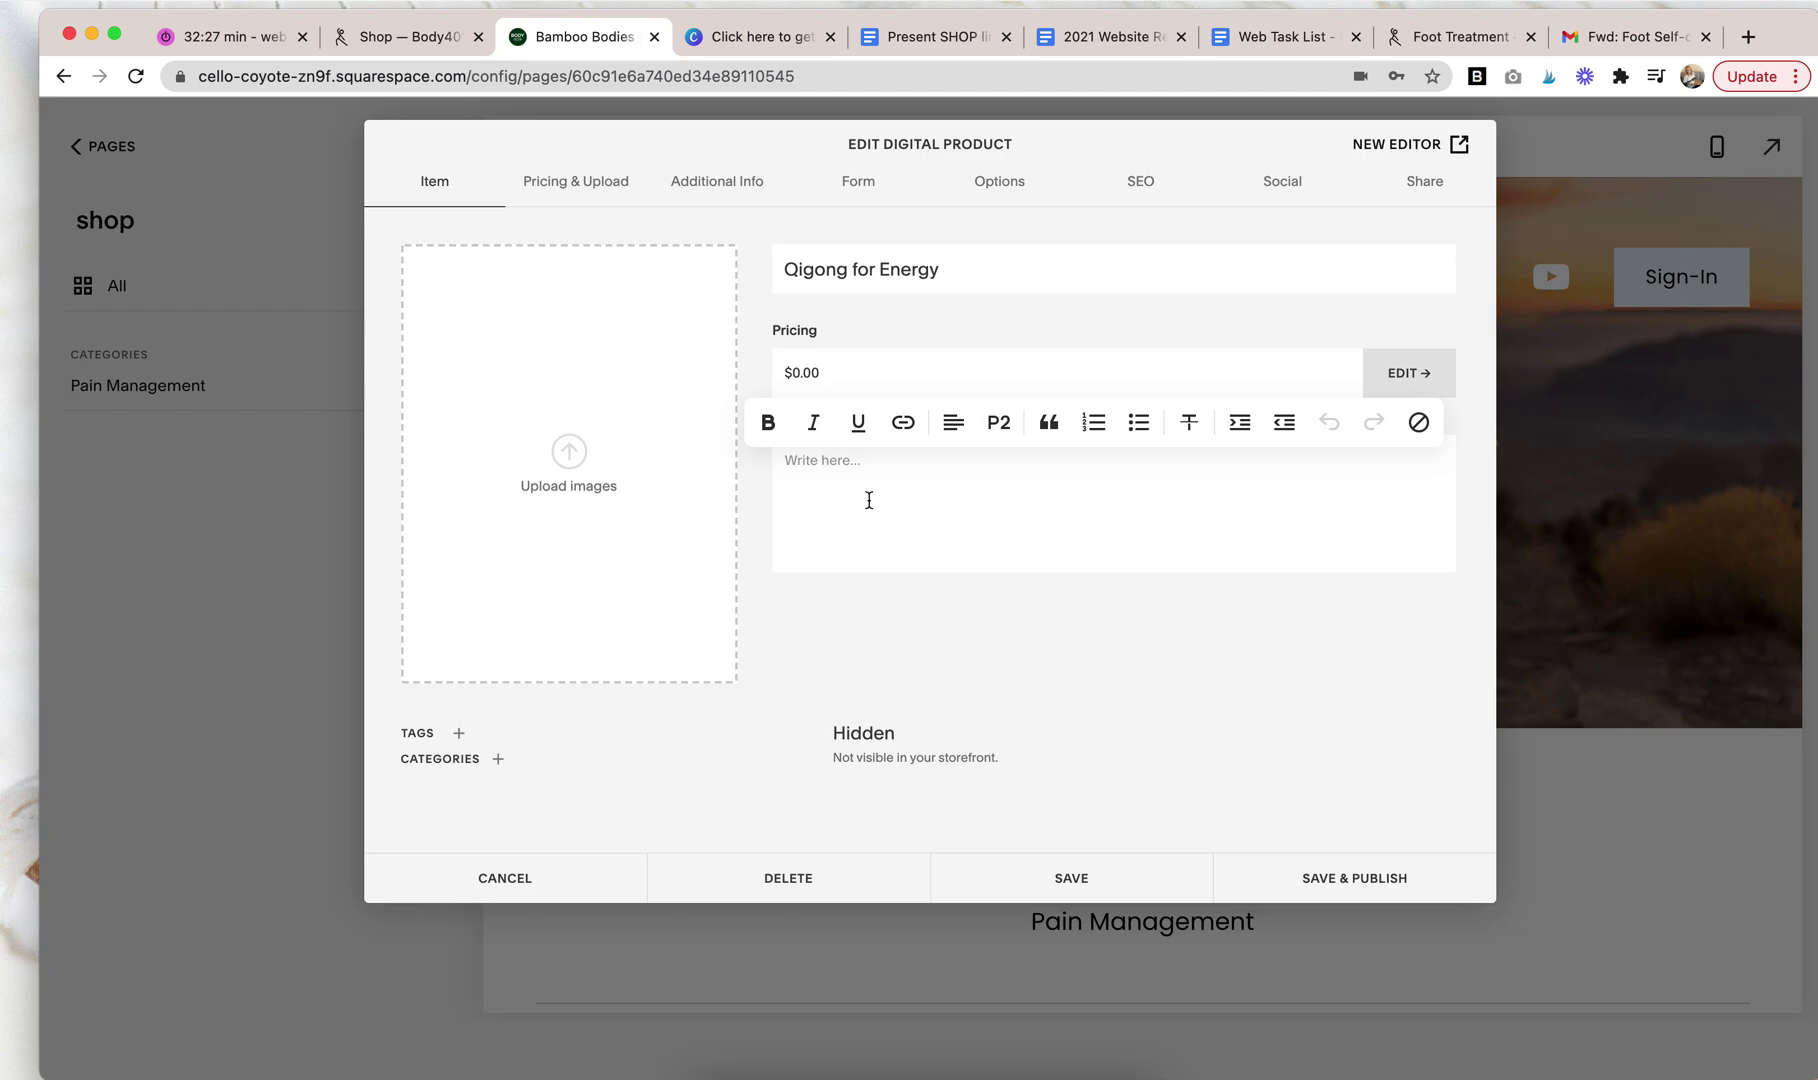
key("super+v")
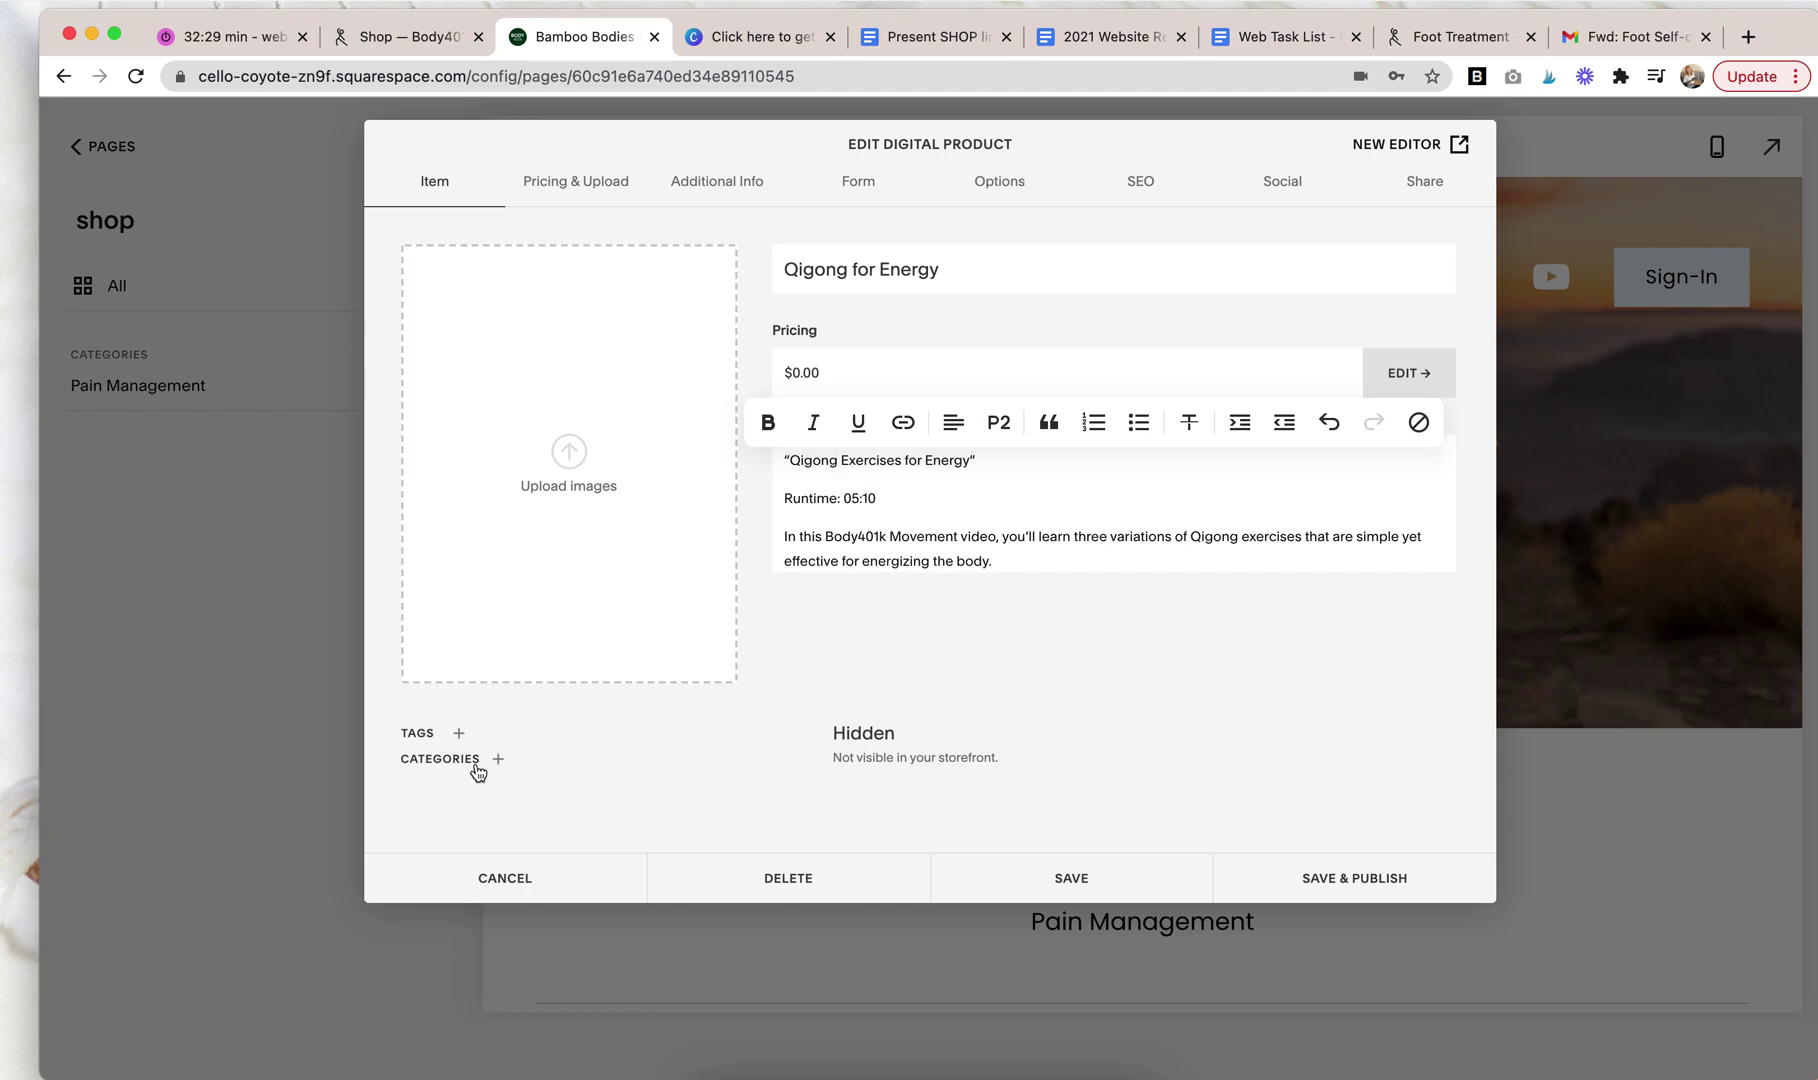
left_click(497, 758)
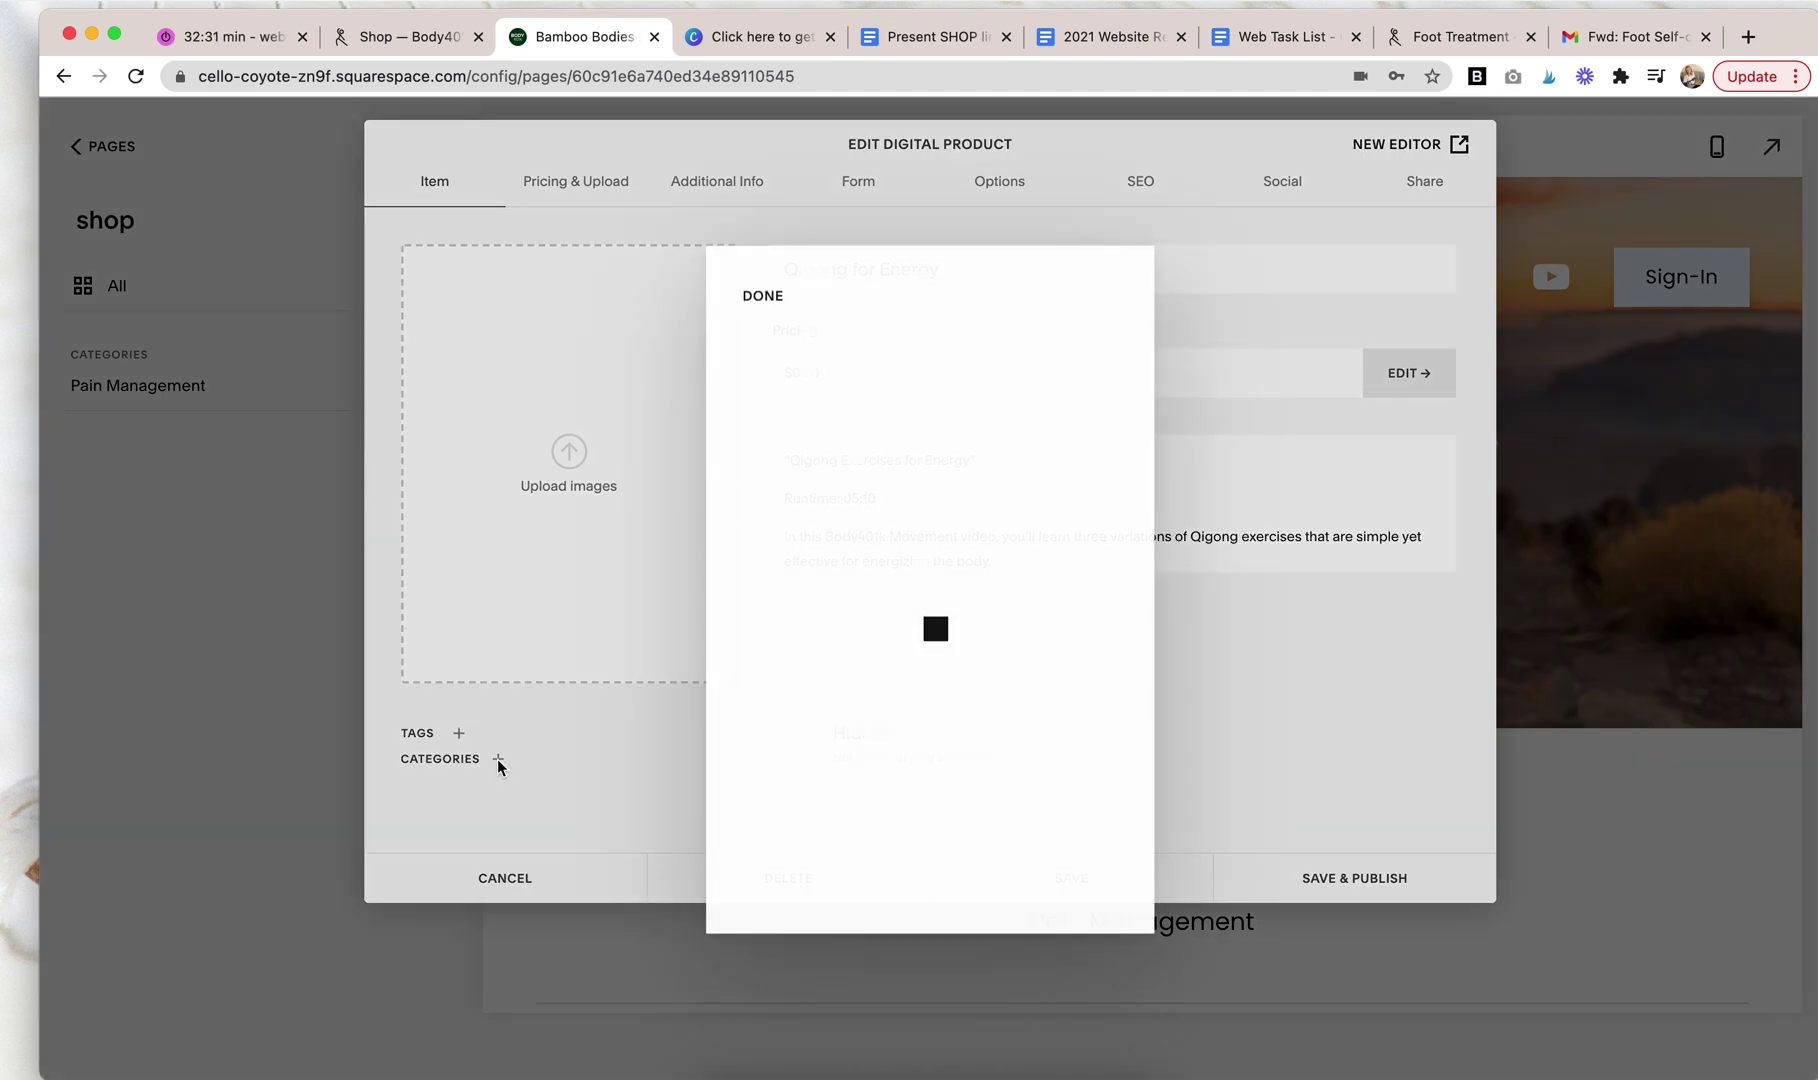
left_click(1117, 478)
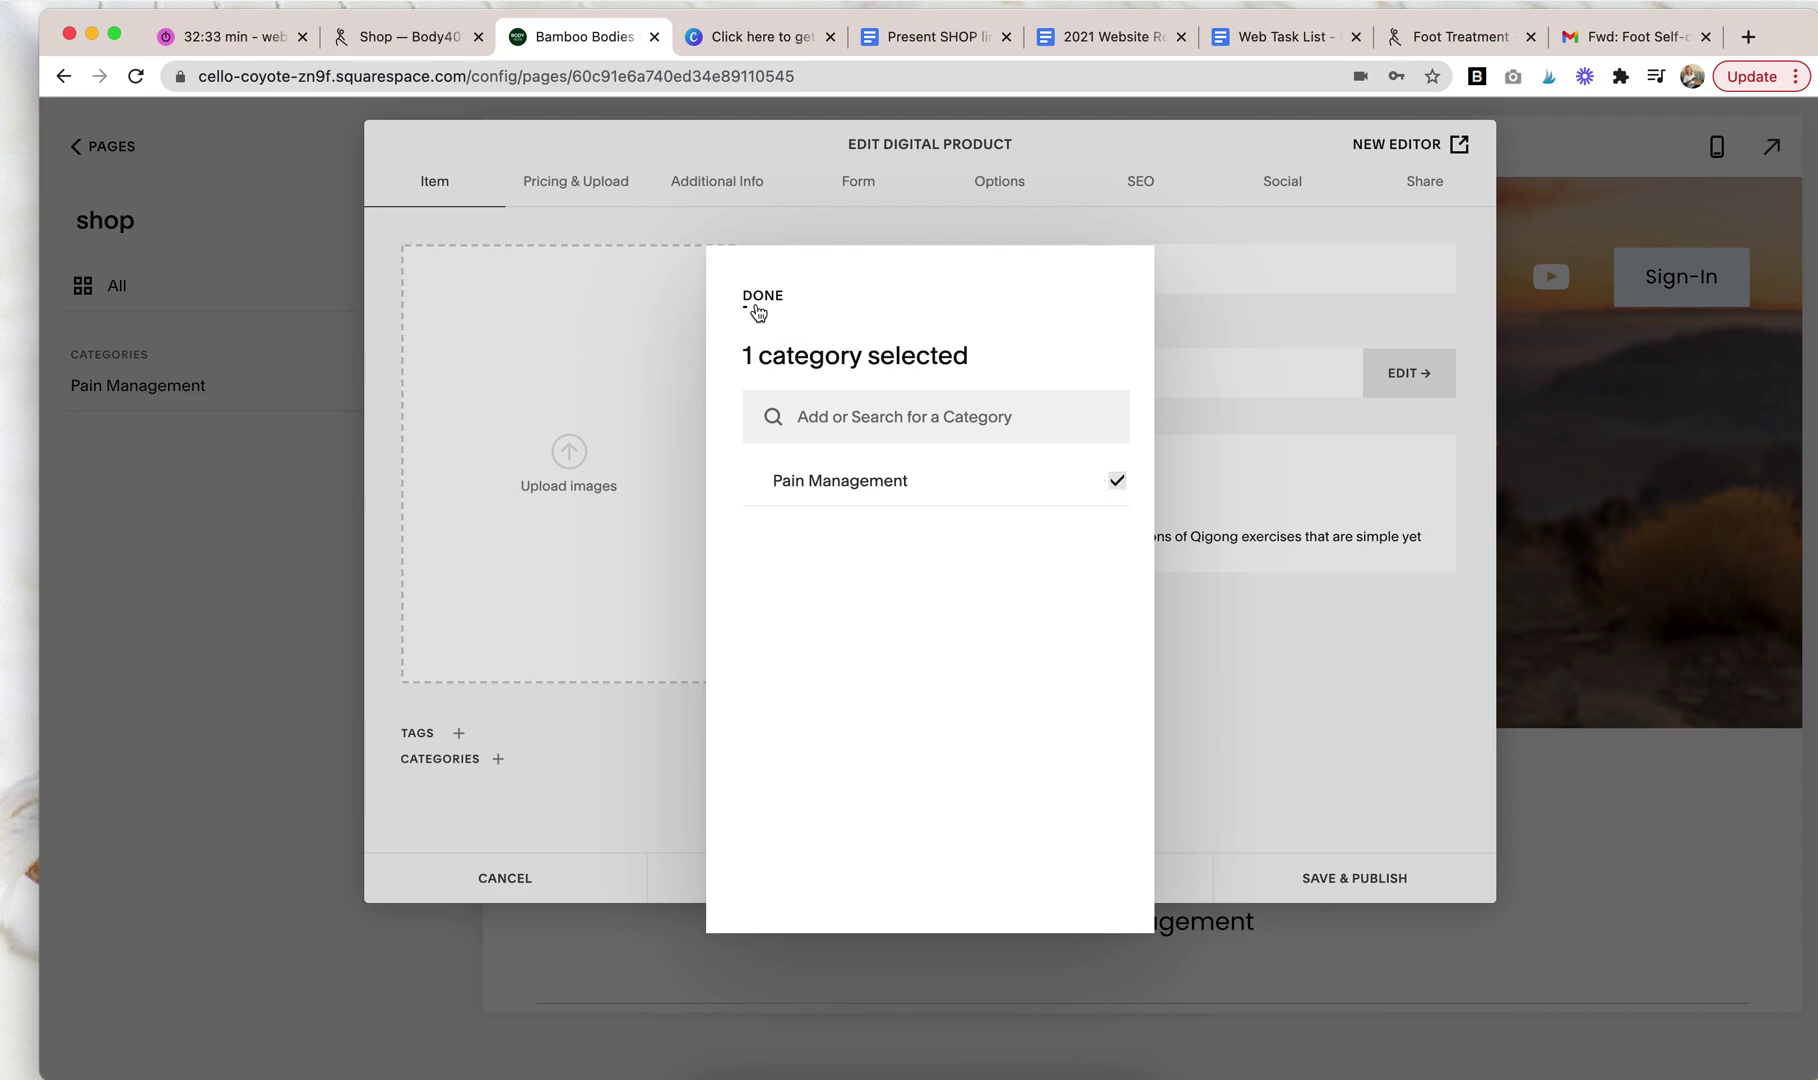
left_click(758, 298)
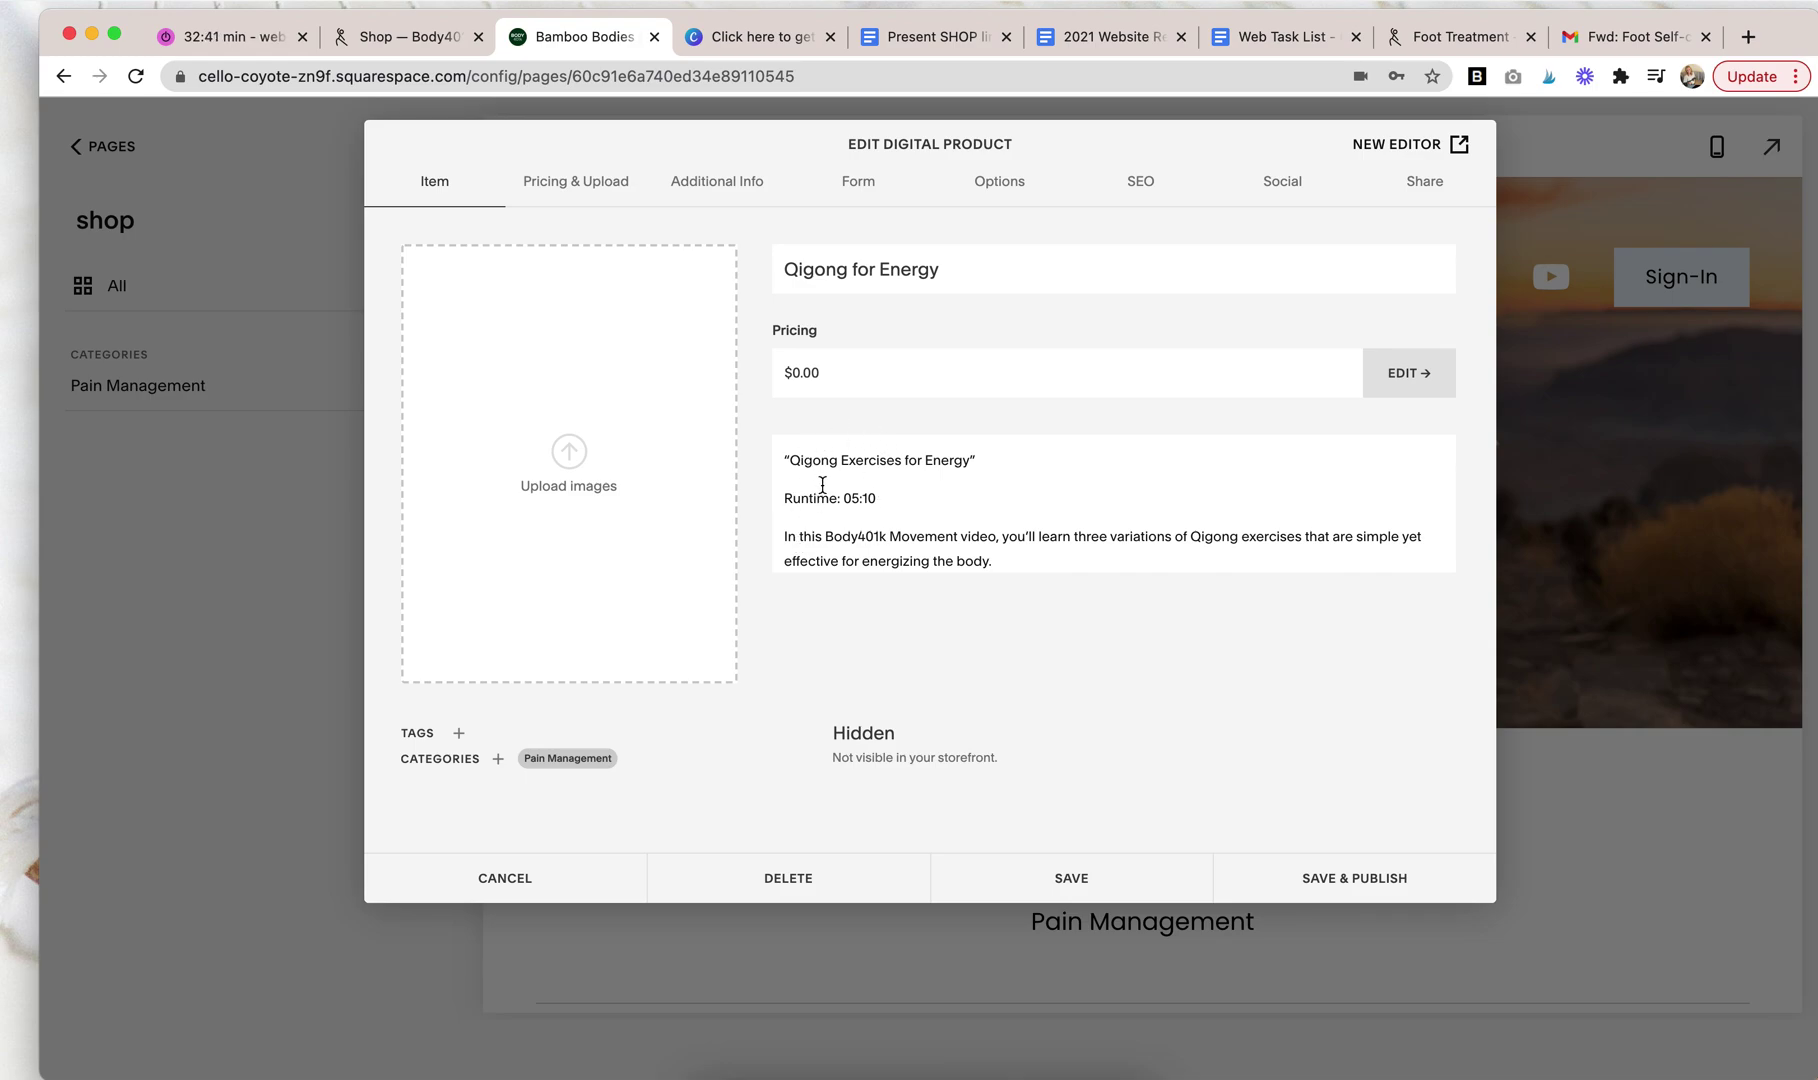
Move the description out of the short description box into the Additional Info section.
left_click_drag(783, 459, 1030, 602)
key("super+c")
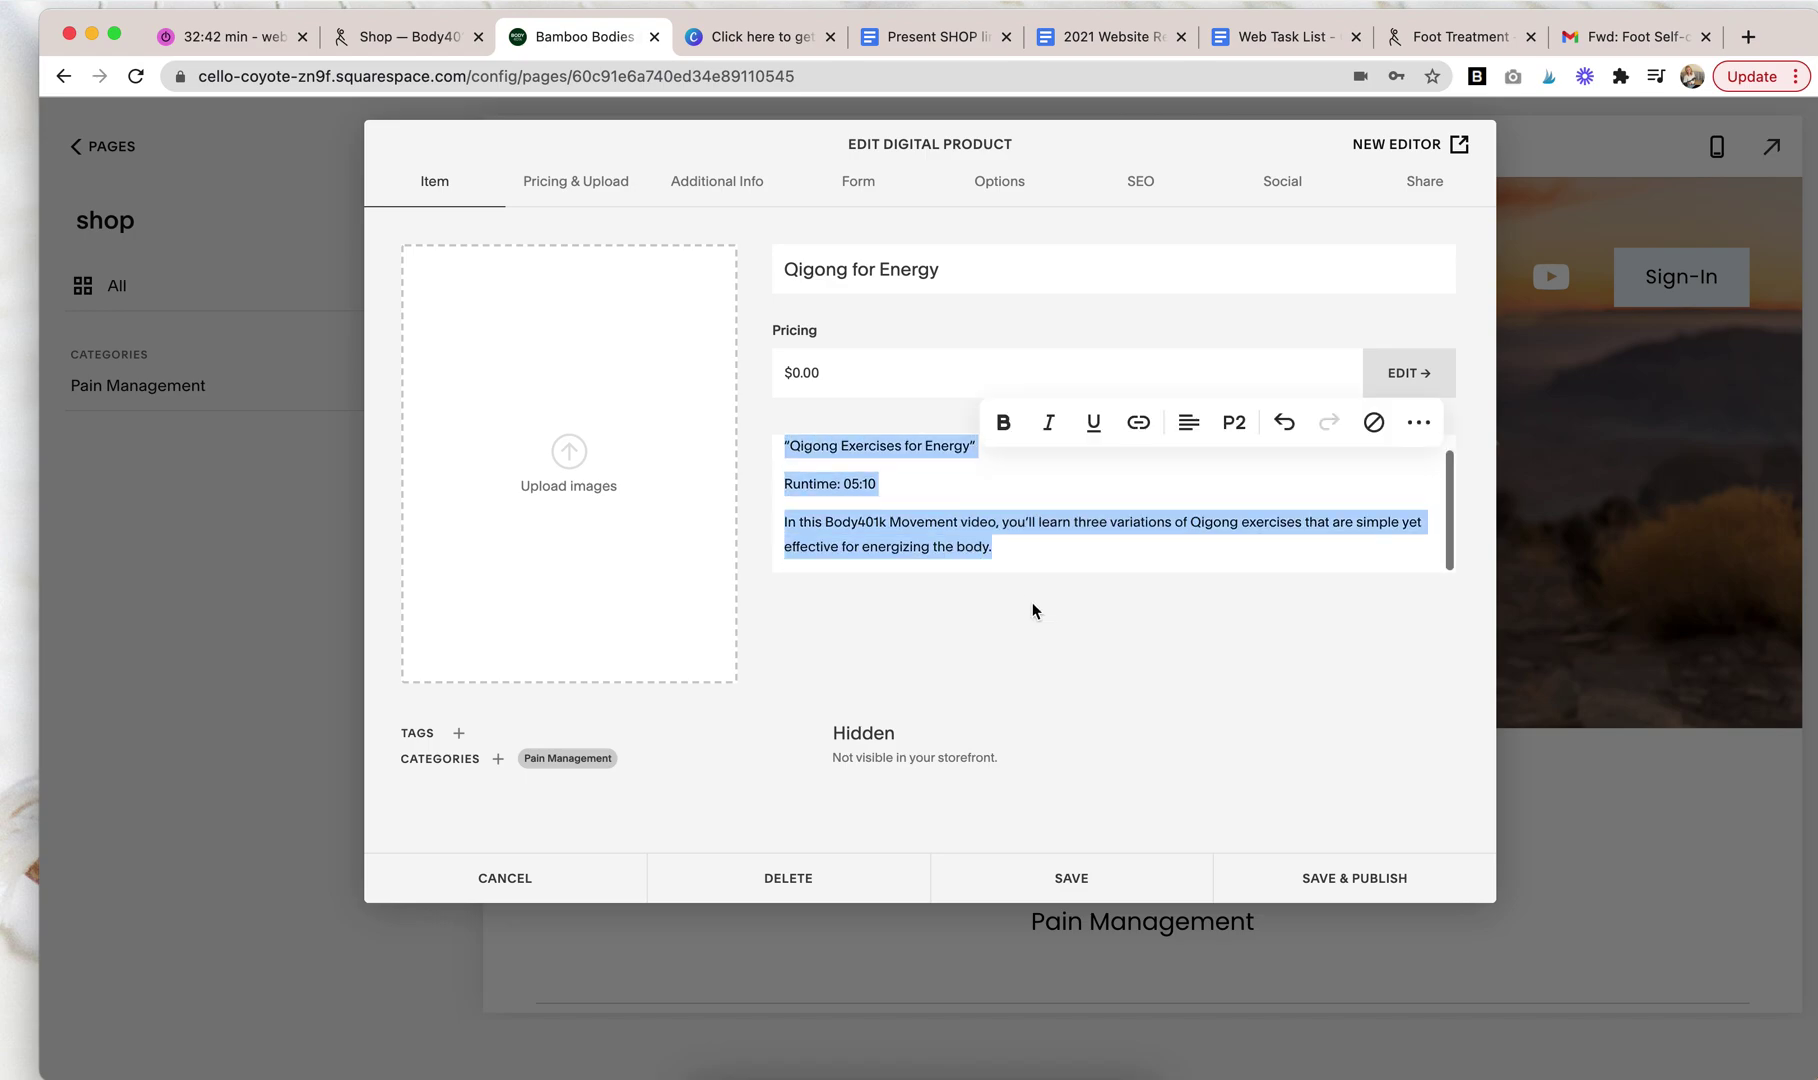
key("BackSpace")
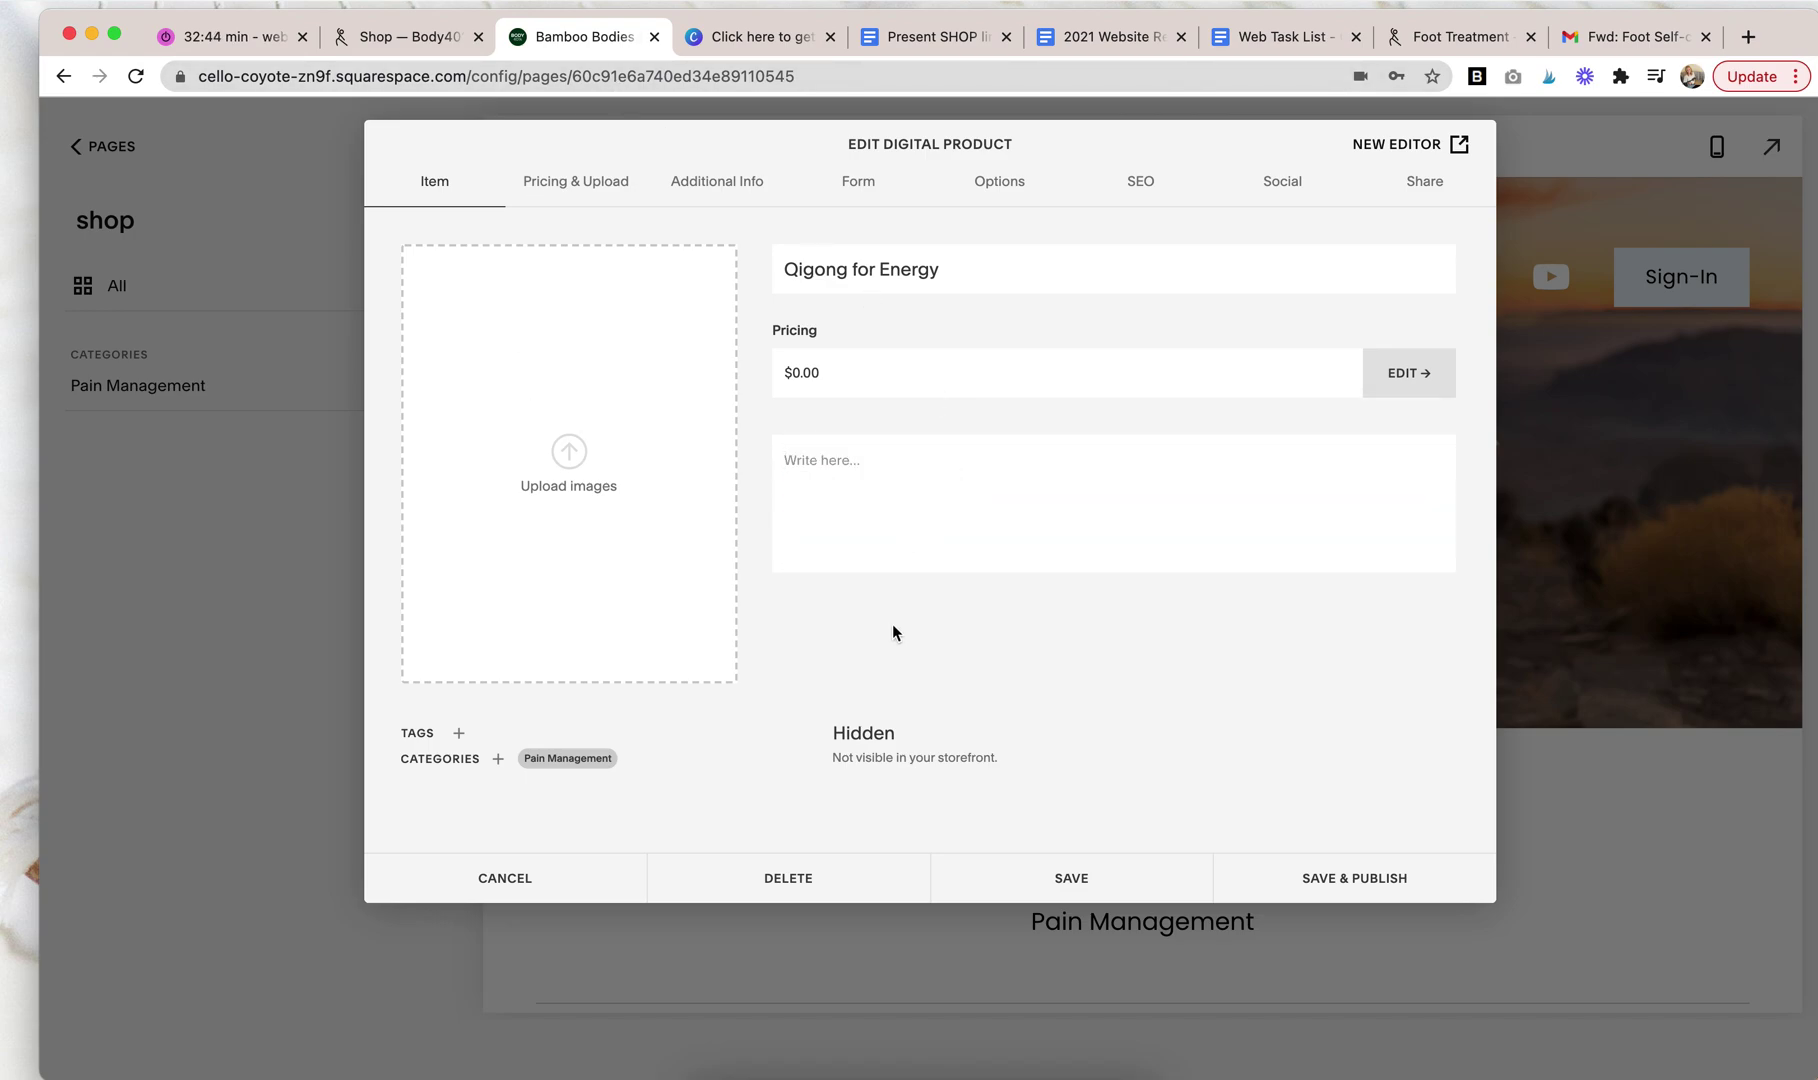
left_click(716, 181)
left_click(600, 360)
key("super+v")
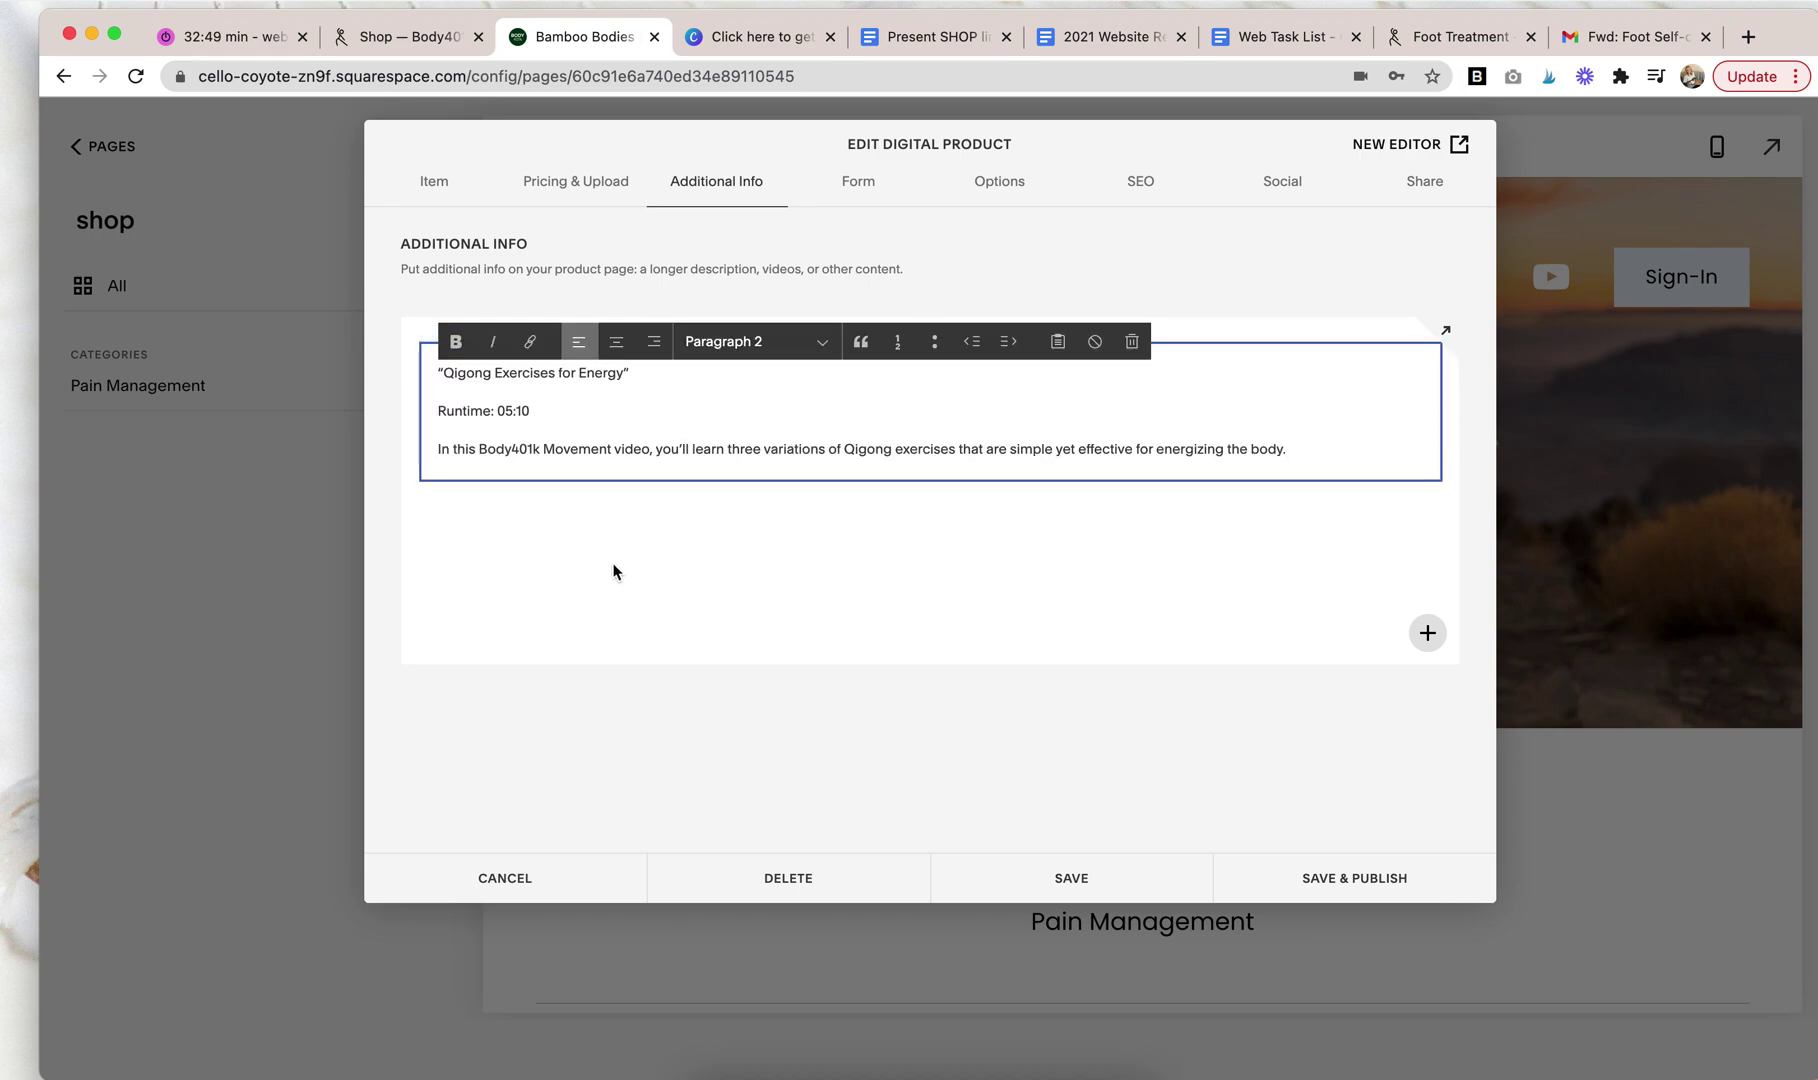
left_click(612, 562)
left_click(572, 187)
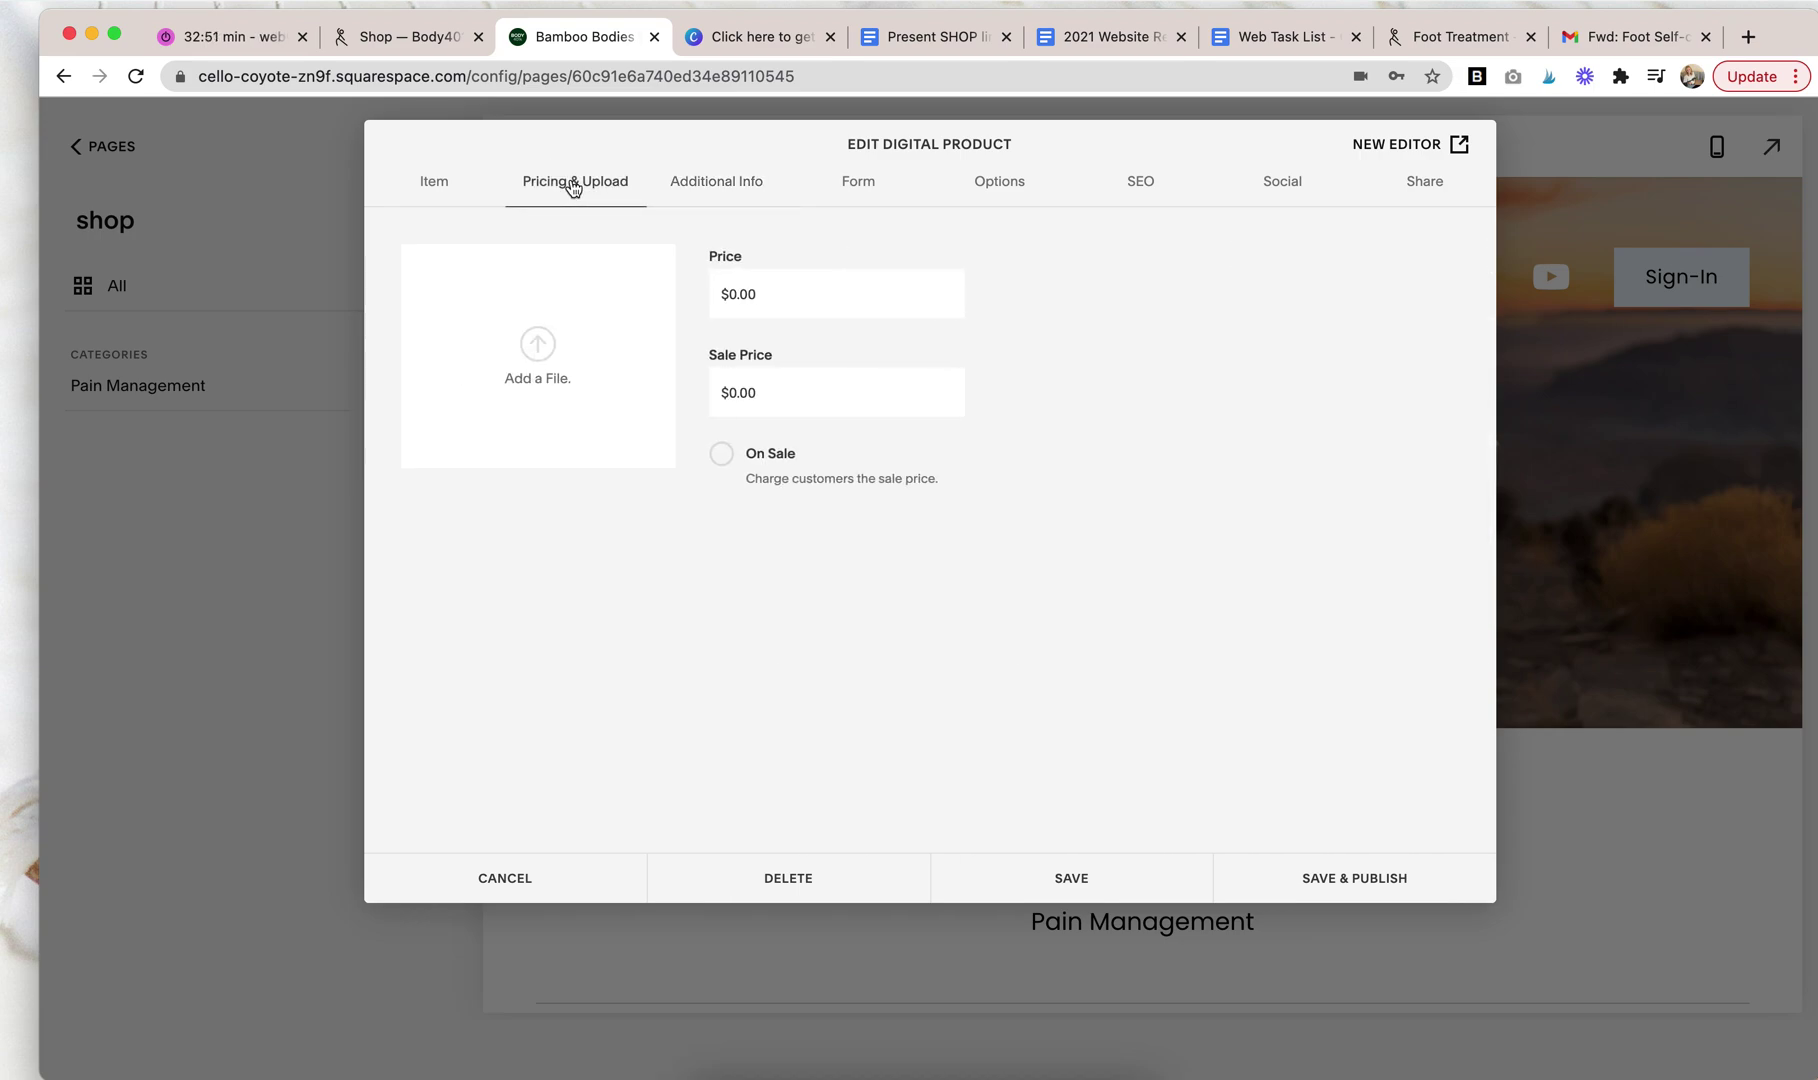
left_click(440, 187)
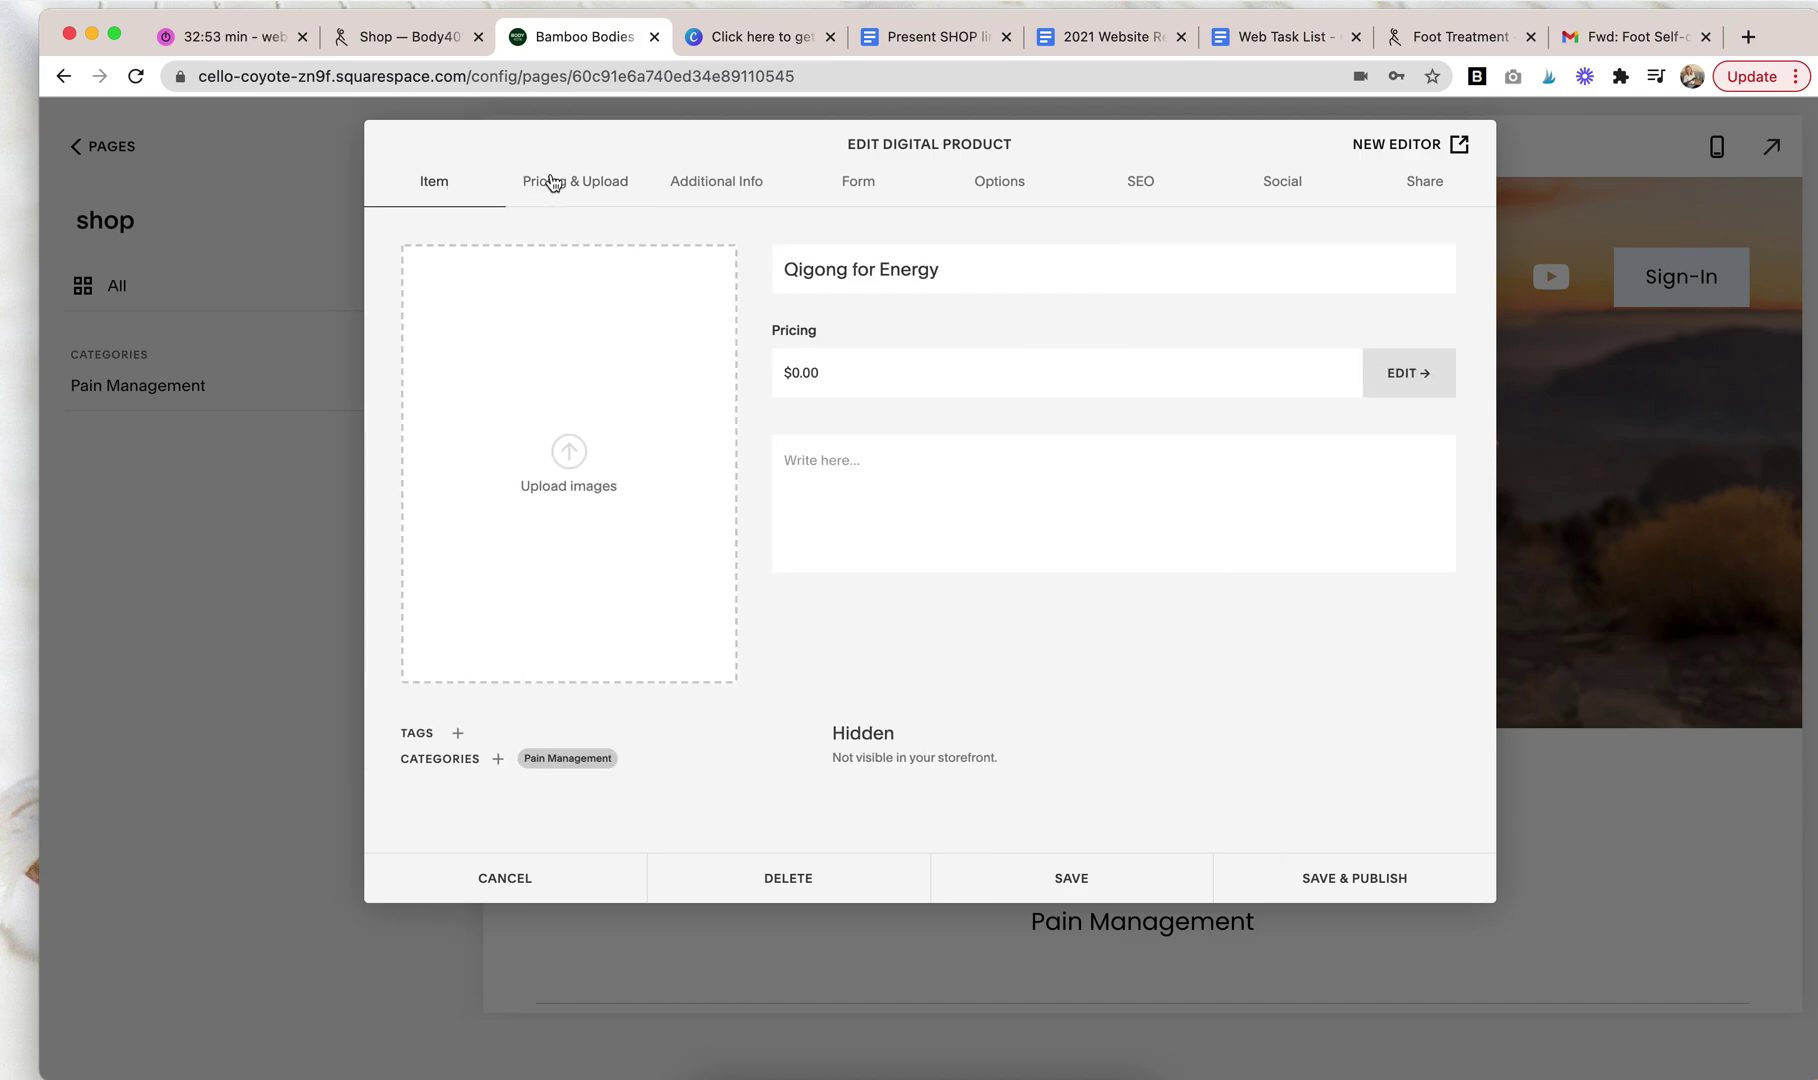
left_click(385, 43)
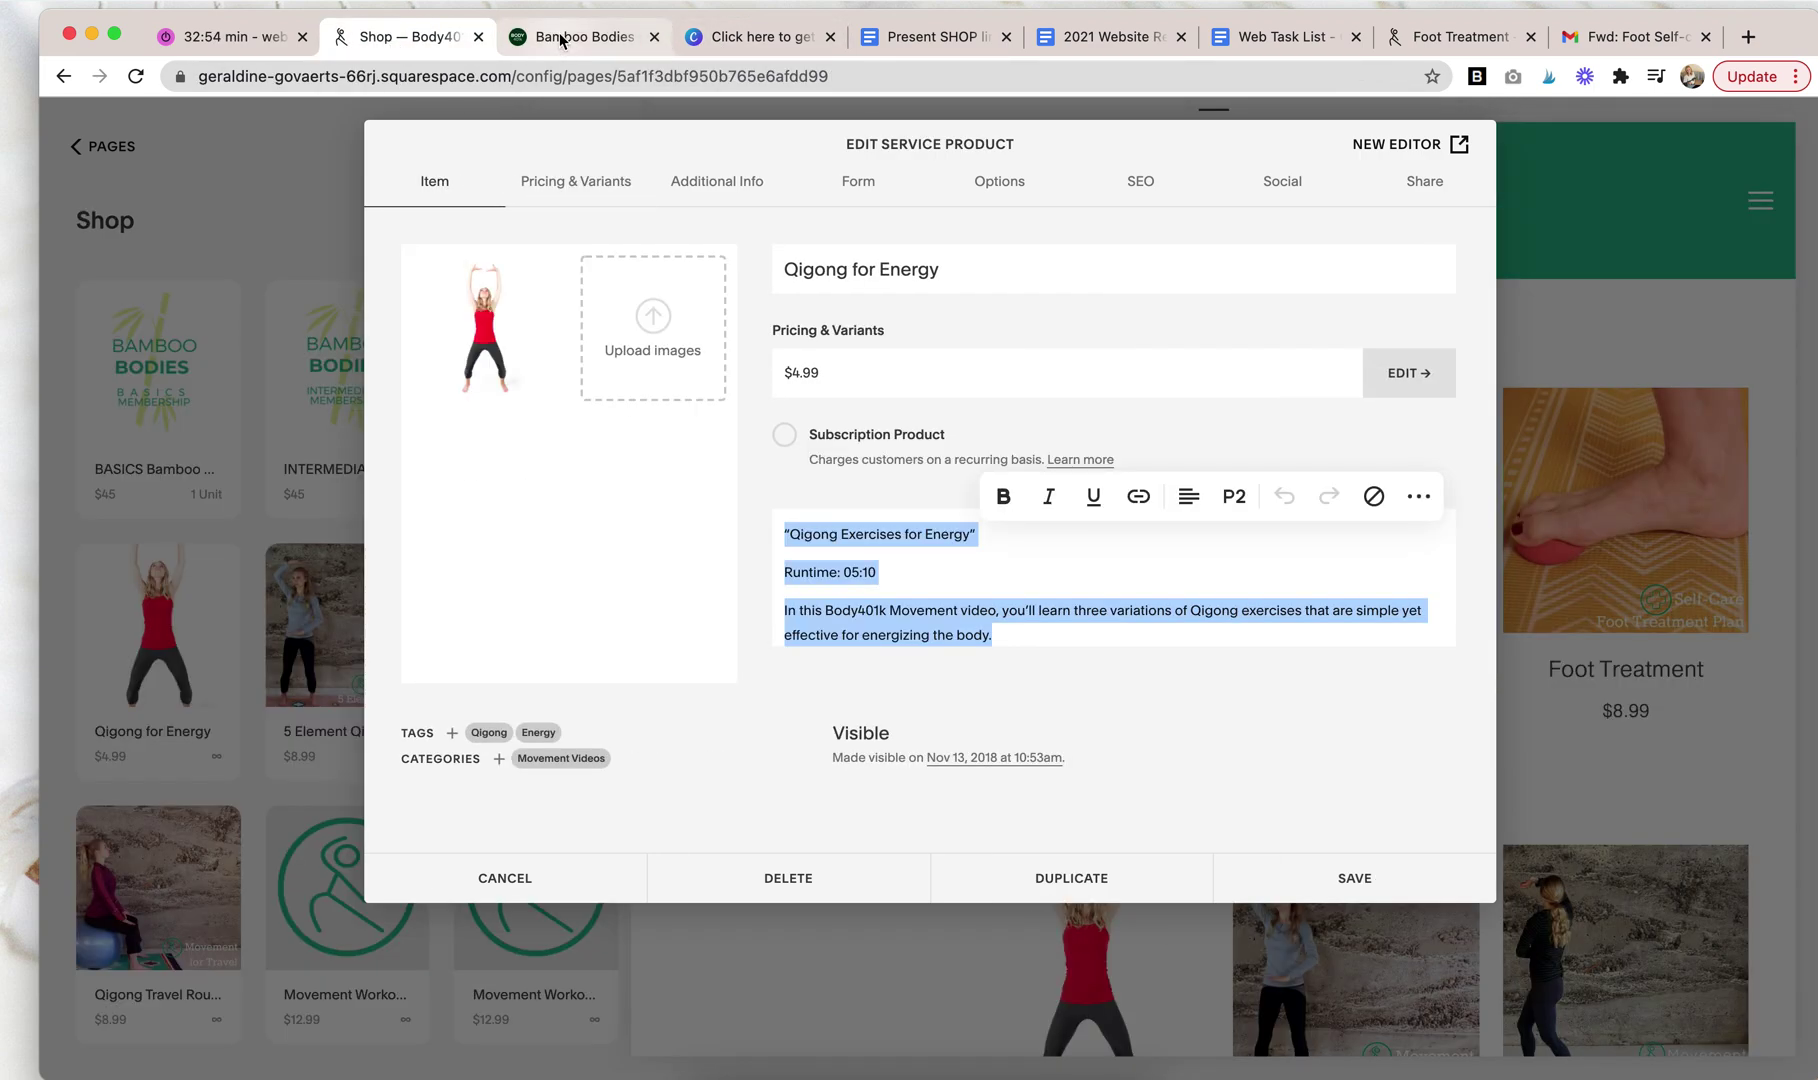
Enter 4.99 as the new digital product's price.
left_click(590, 36)
left_click(861, 373)
left_click(797, 299)
type("4.")
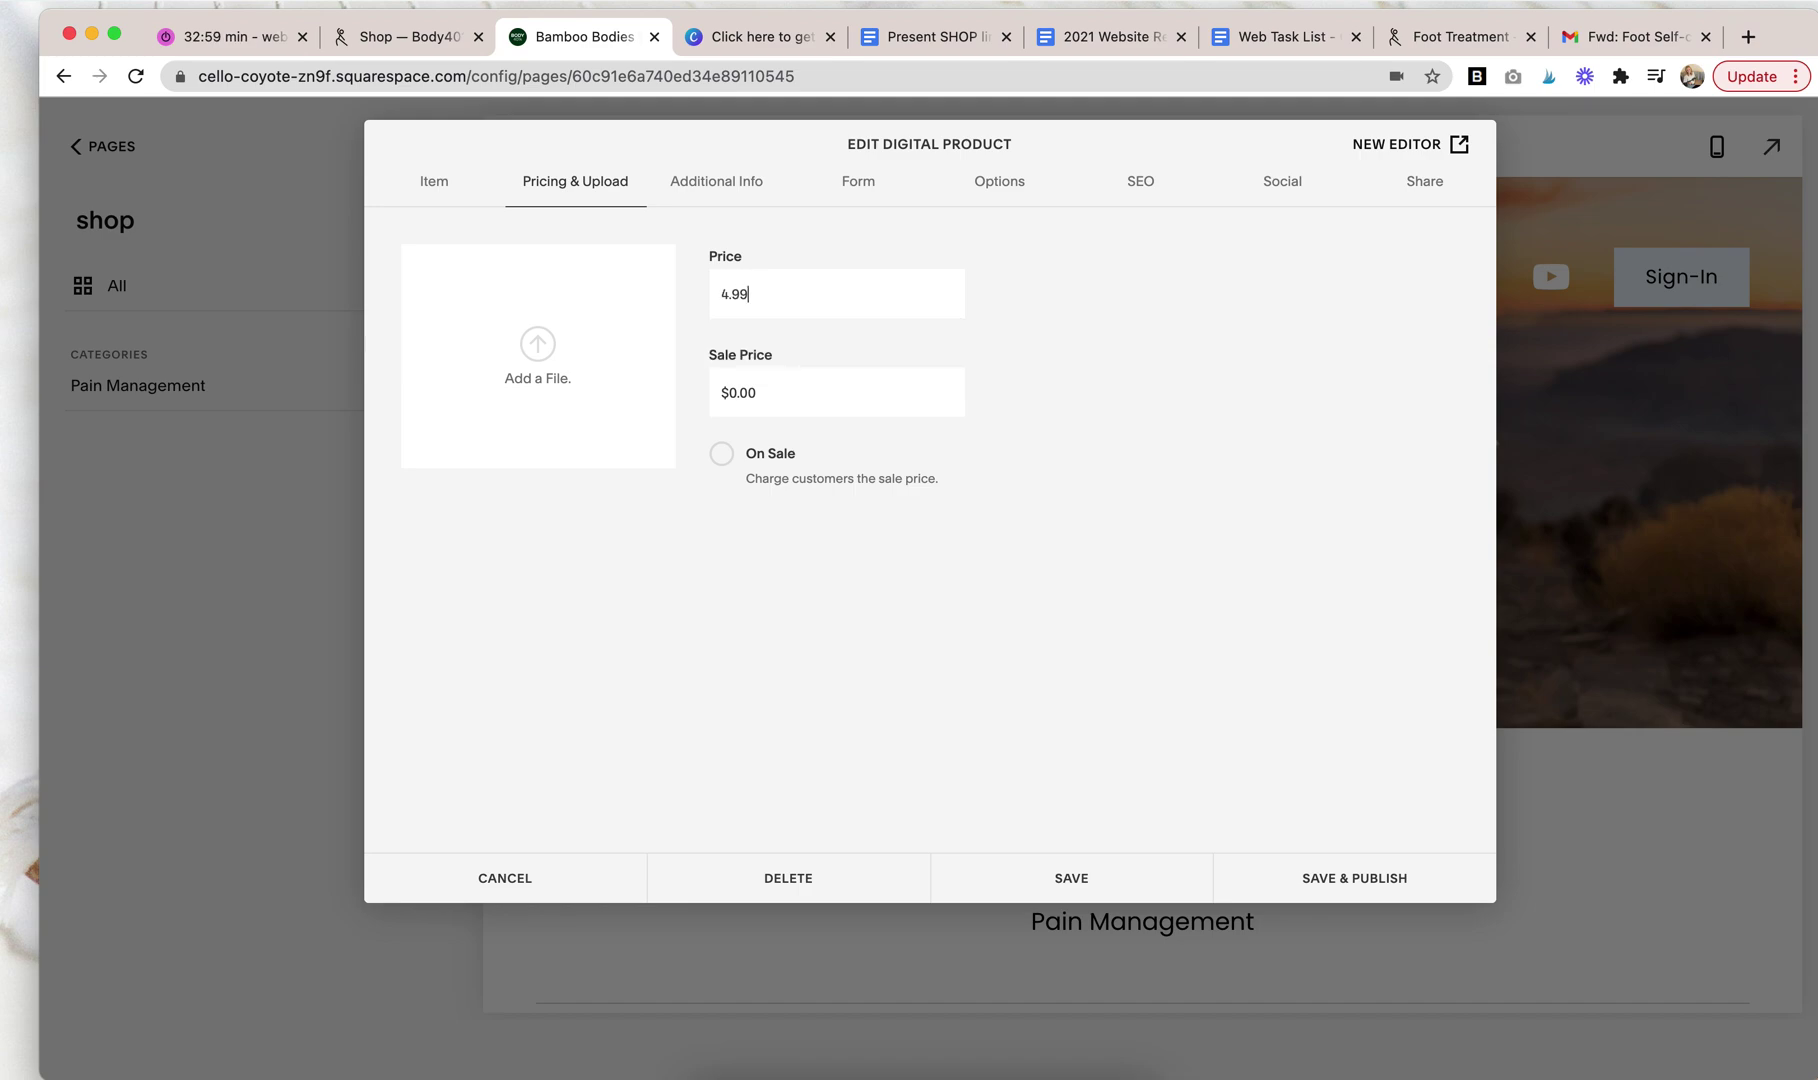
type("99")
left_click(1128, 361)
left_click(757, 36)
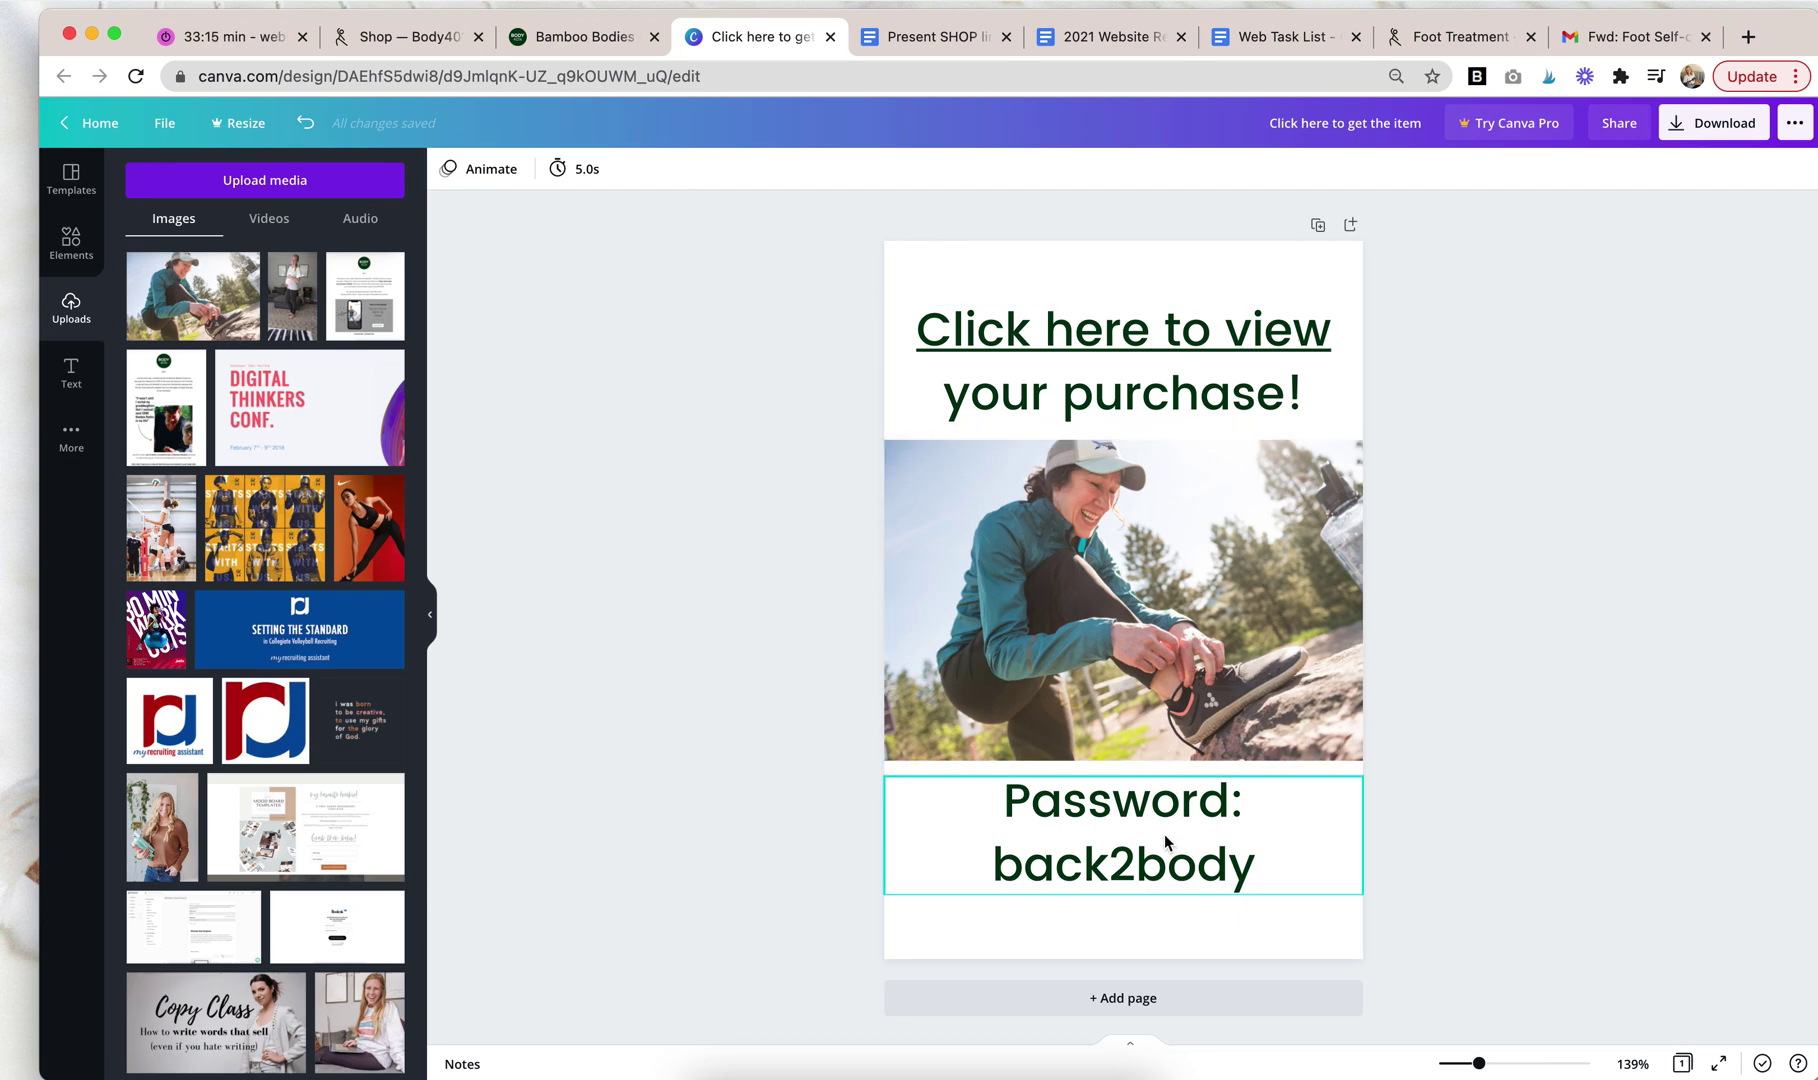
left_click(1127, 330)
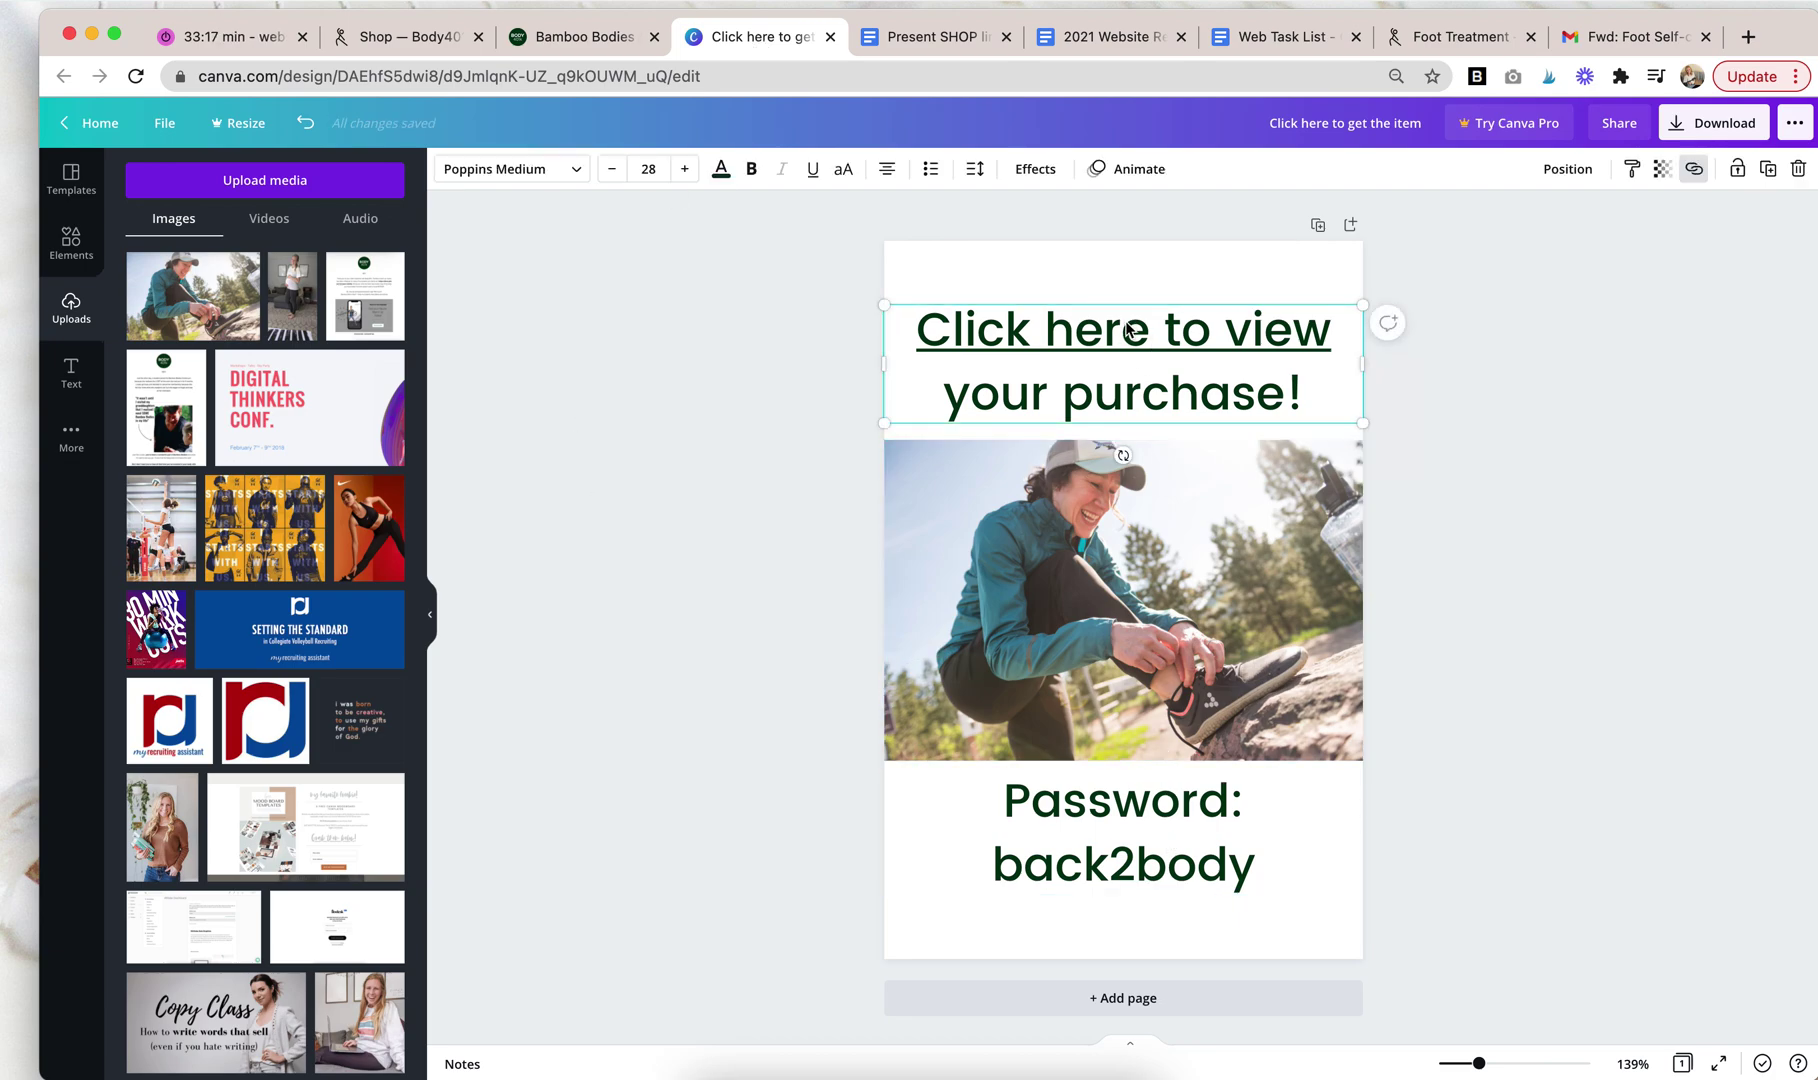
left_click(1217, 822)
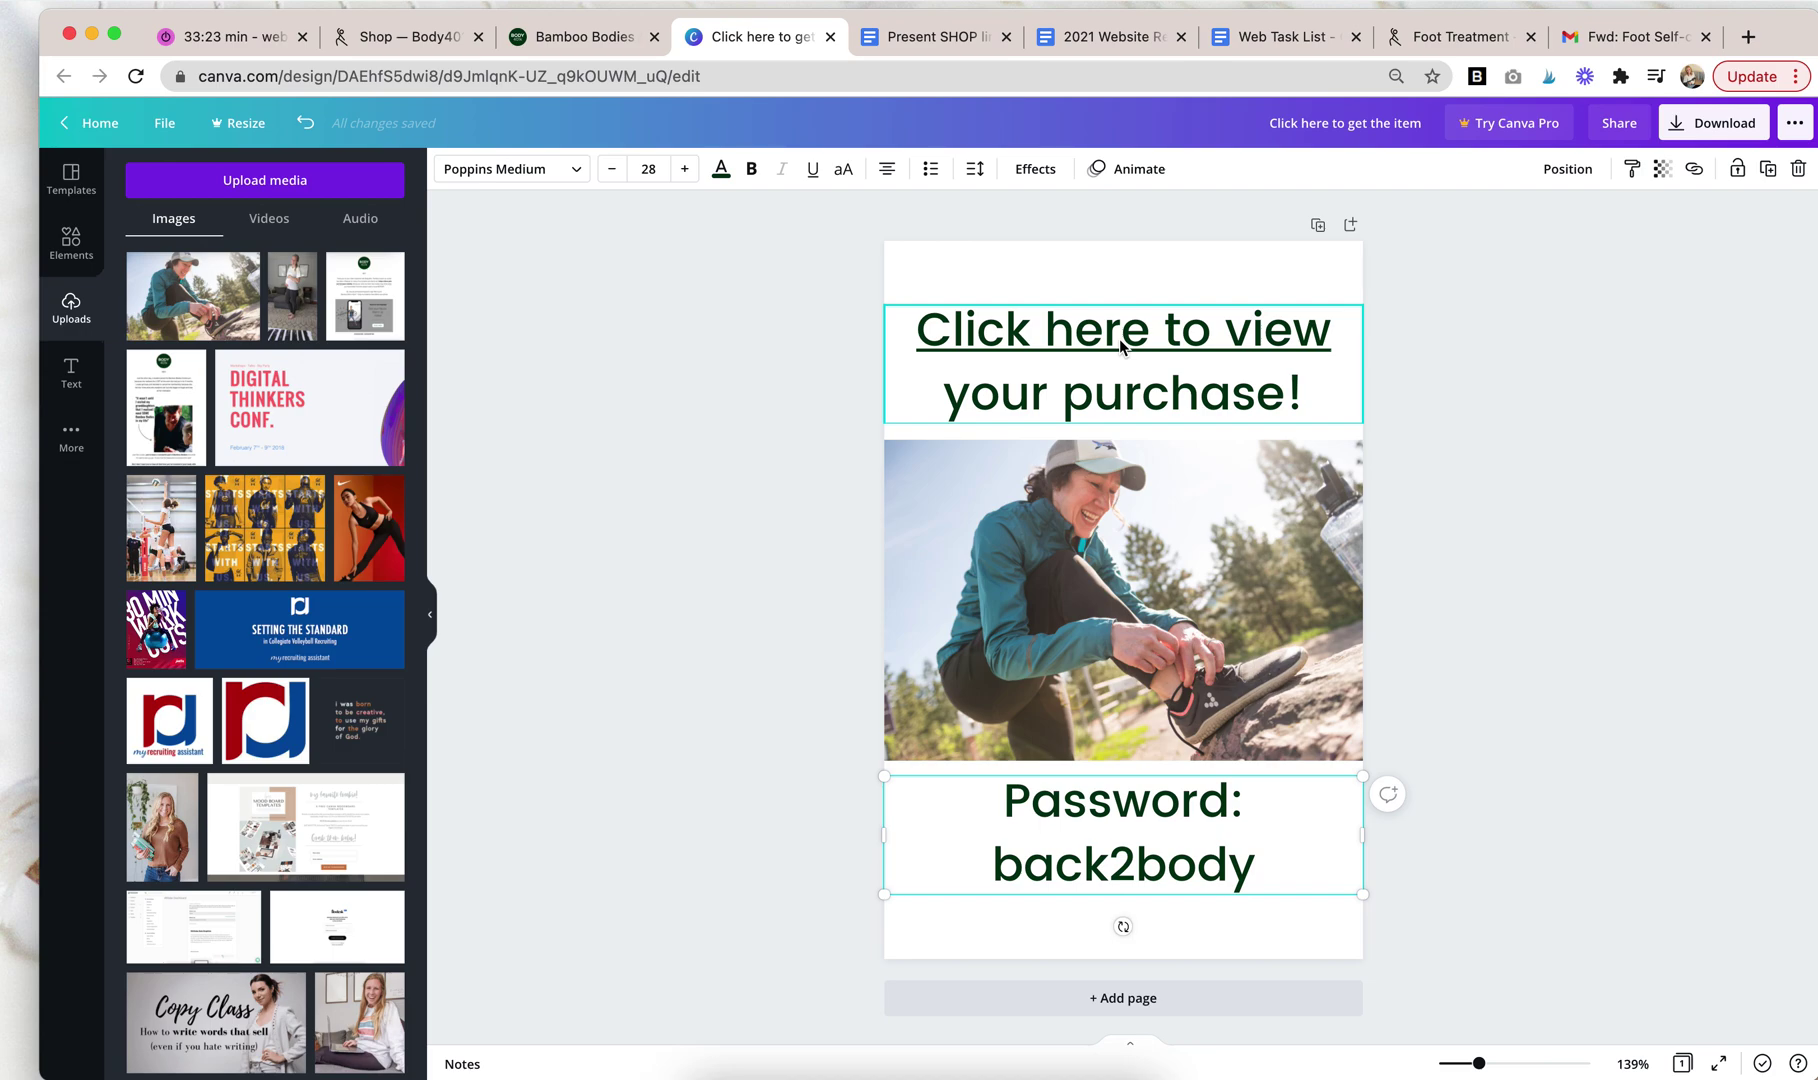
left_click(1167, 333)
left_click(1167, 333)
left_click(1250, 345)
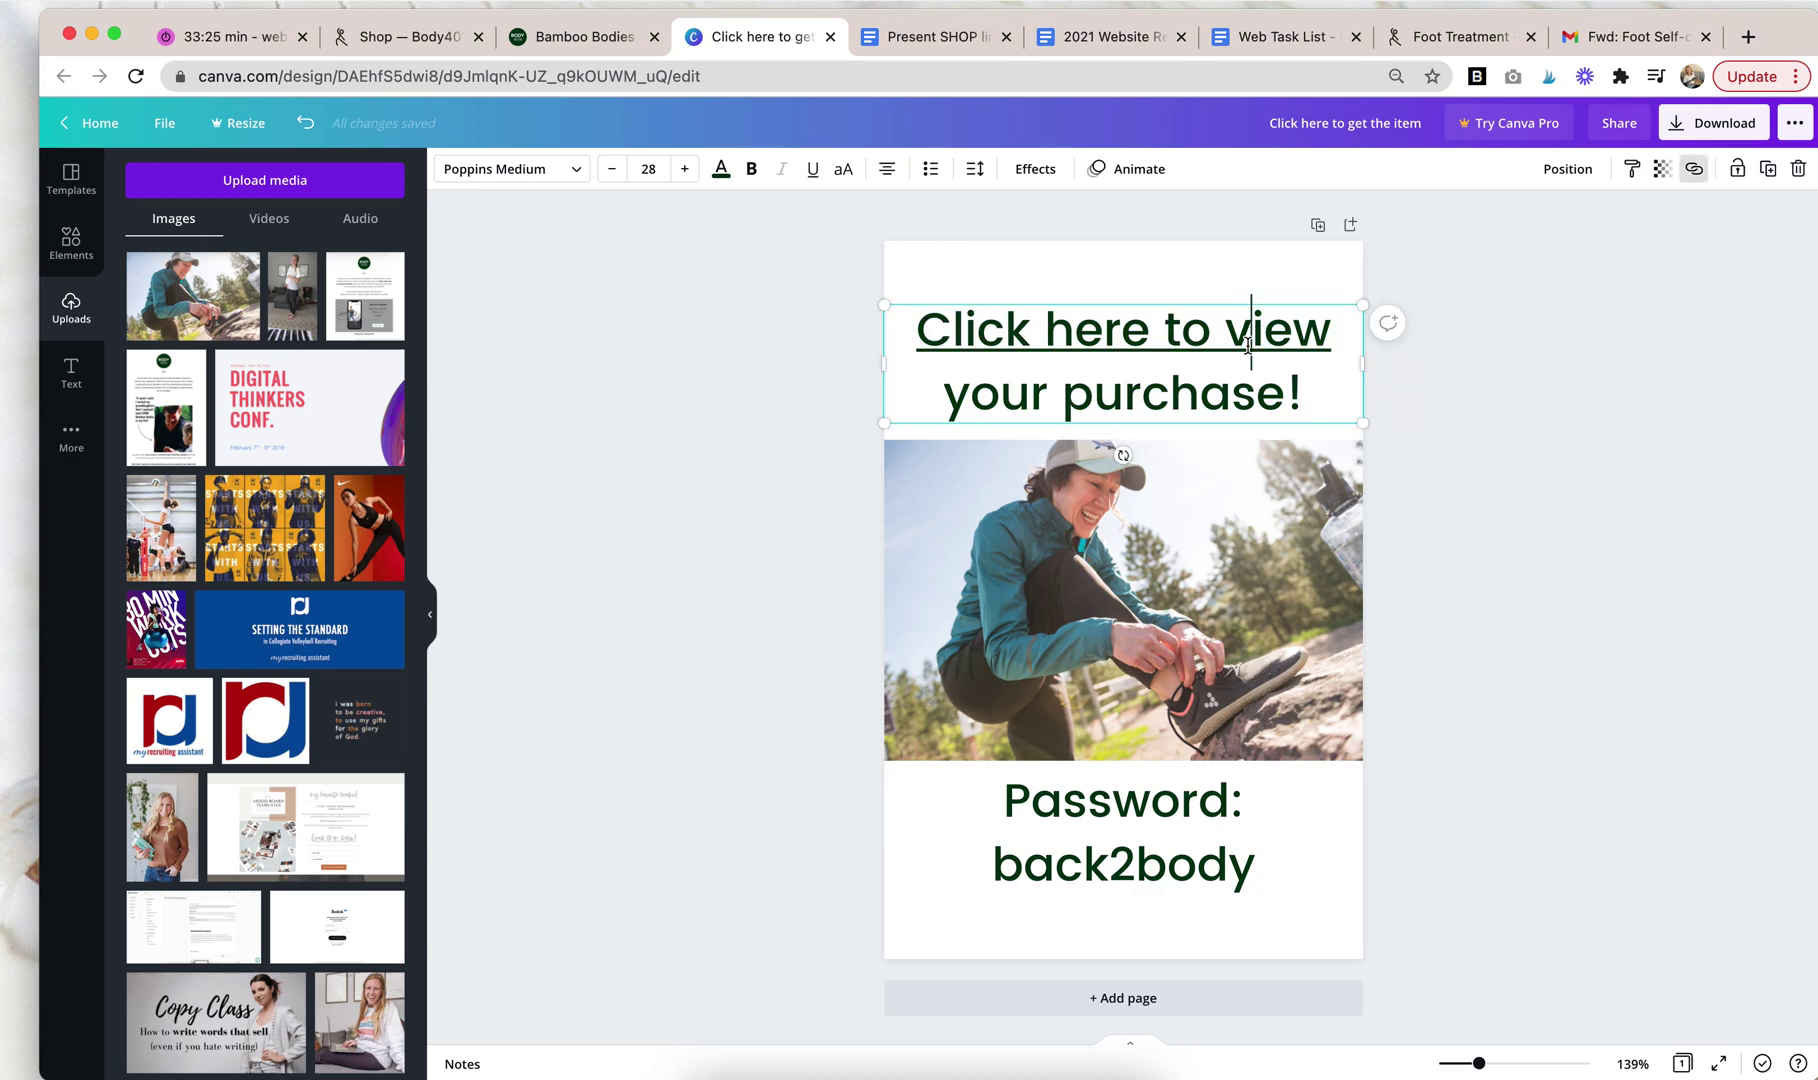
left_click_drag(1342, 342, 916, 337)
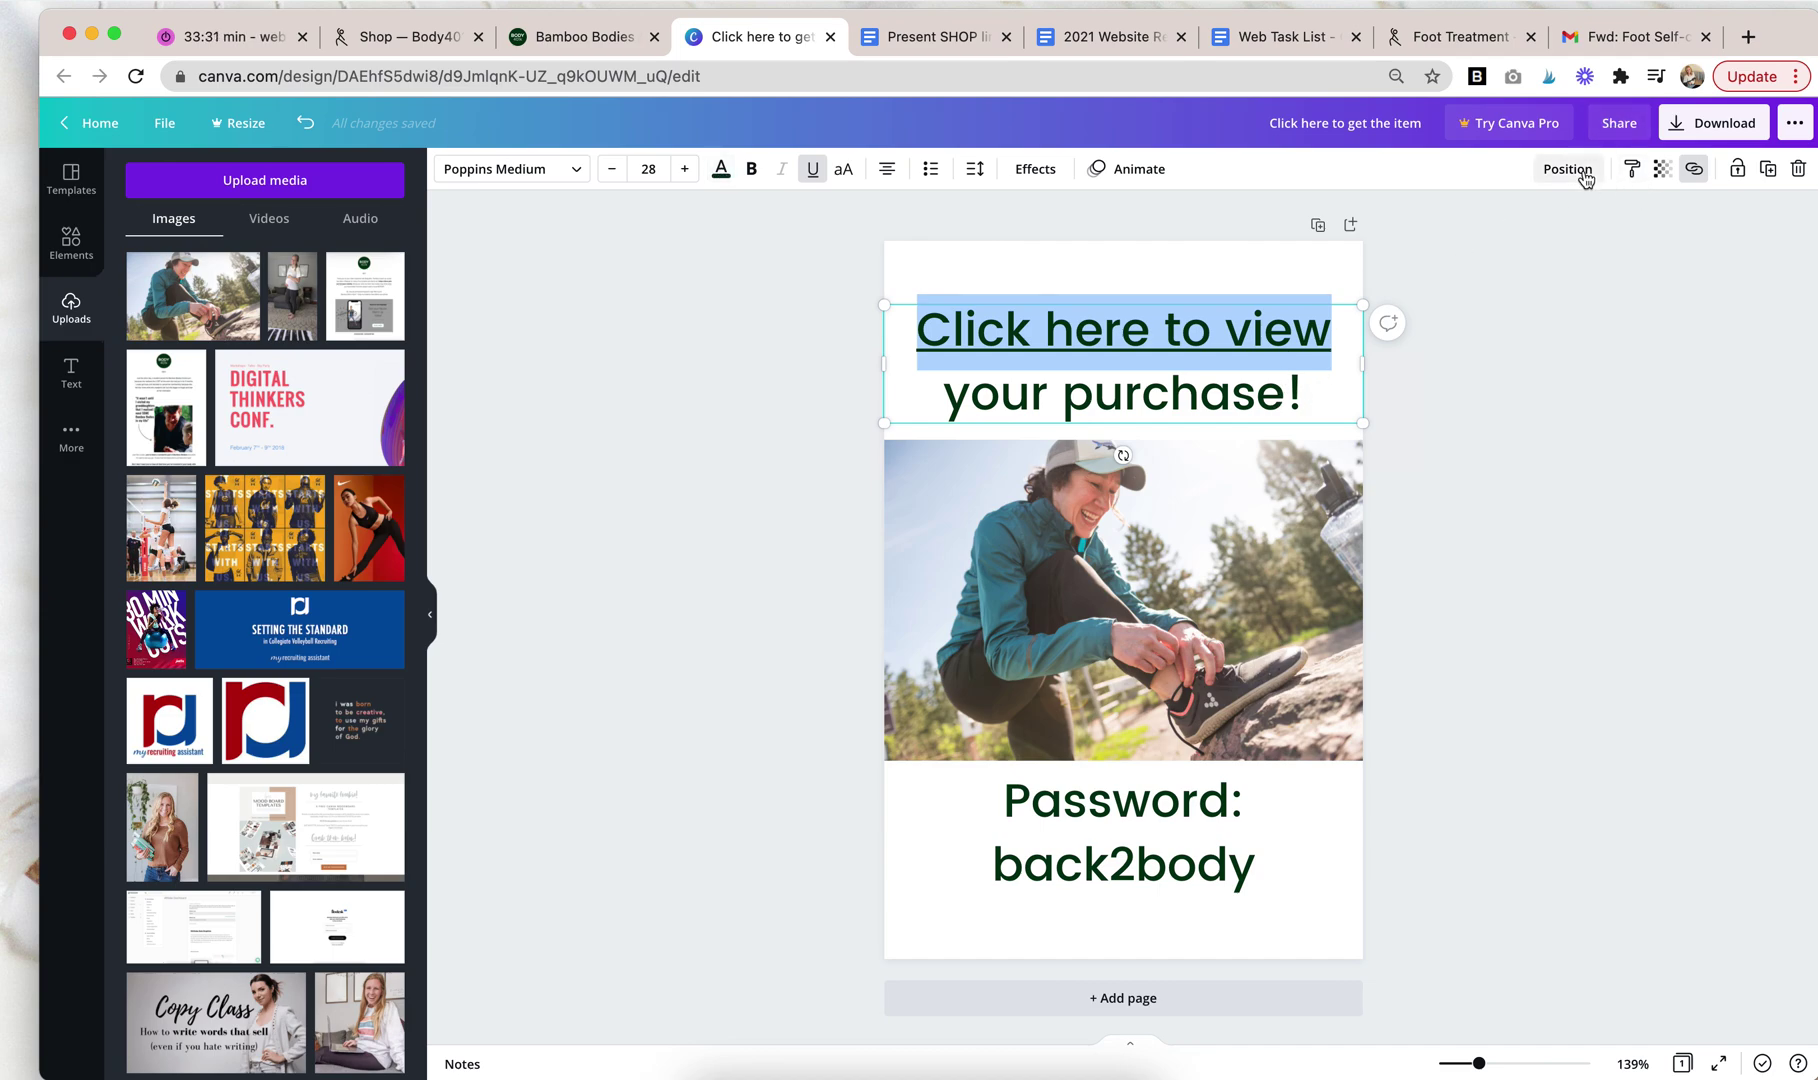
left_click(1693, 169)
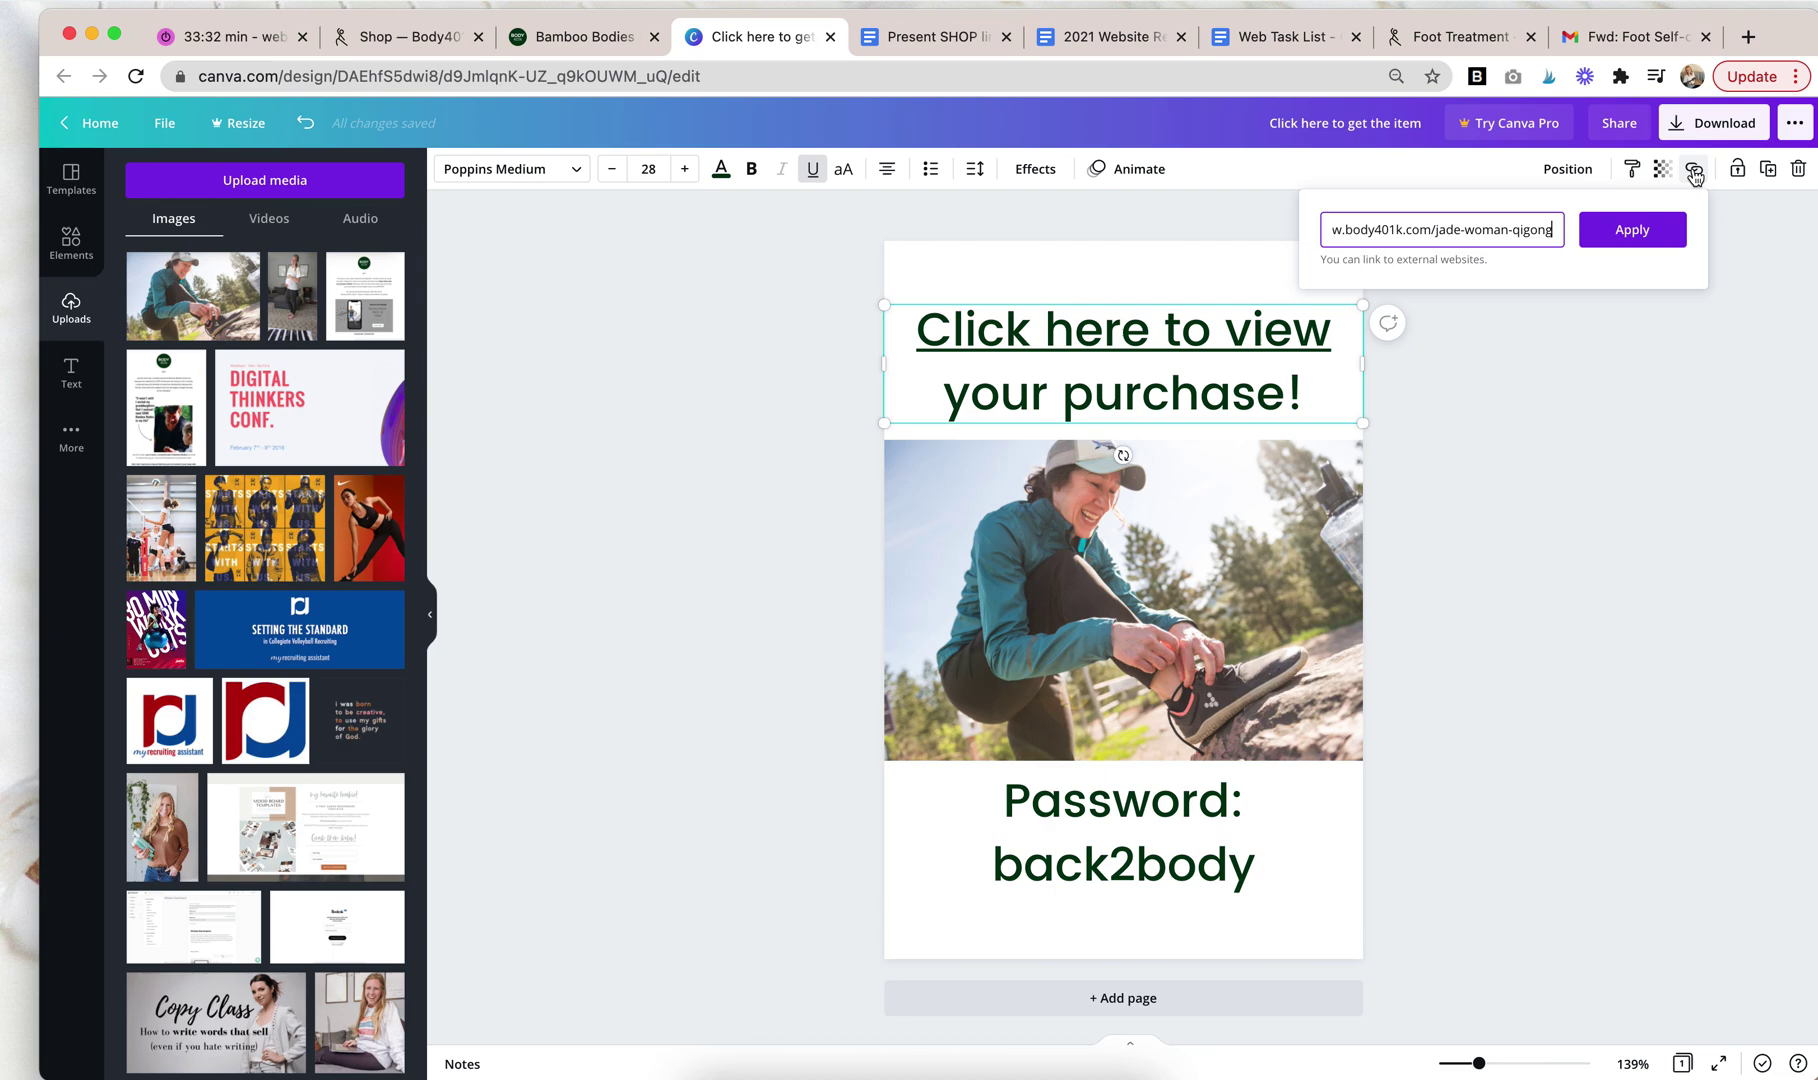
triple_click(1460, 229)
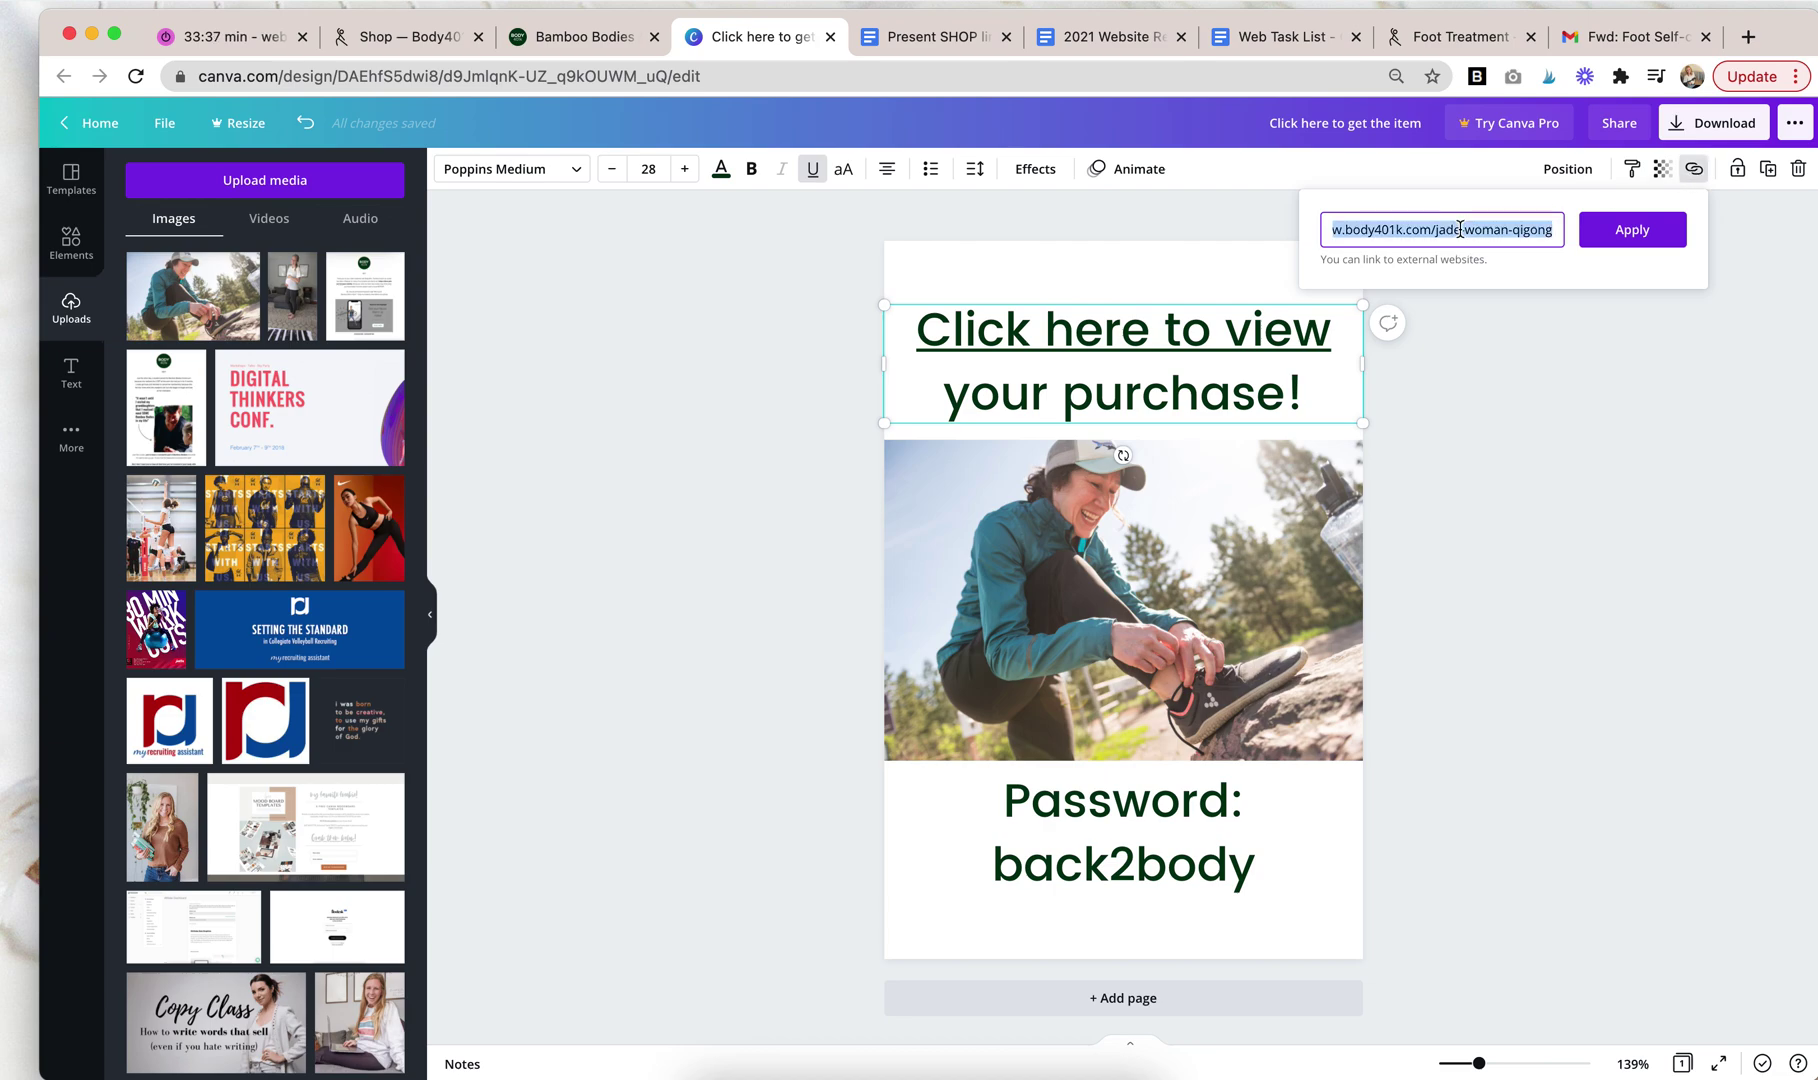
left_click(575, 40)
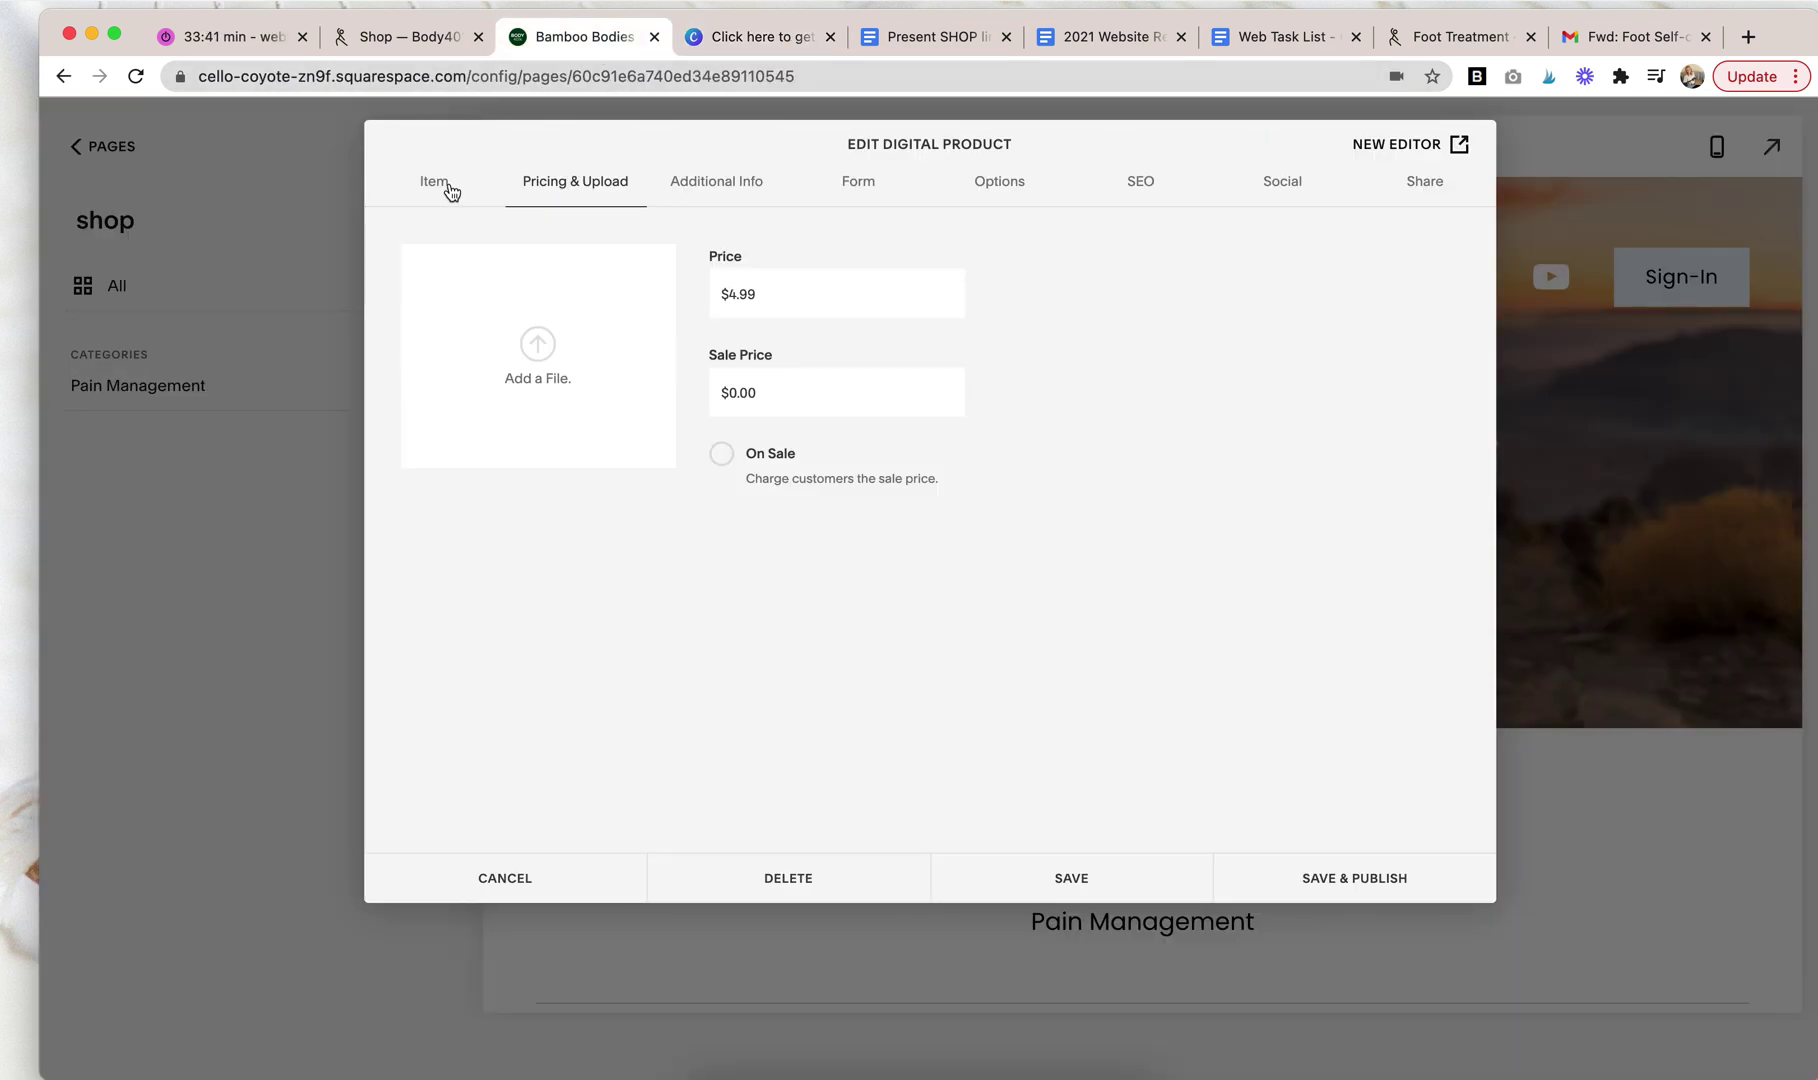
left_click(451, 190)
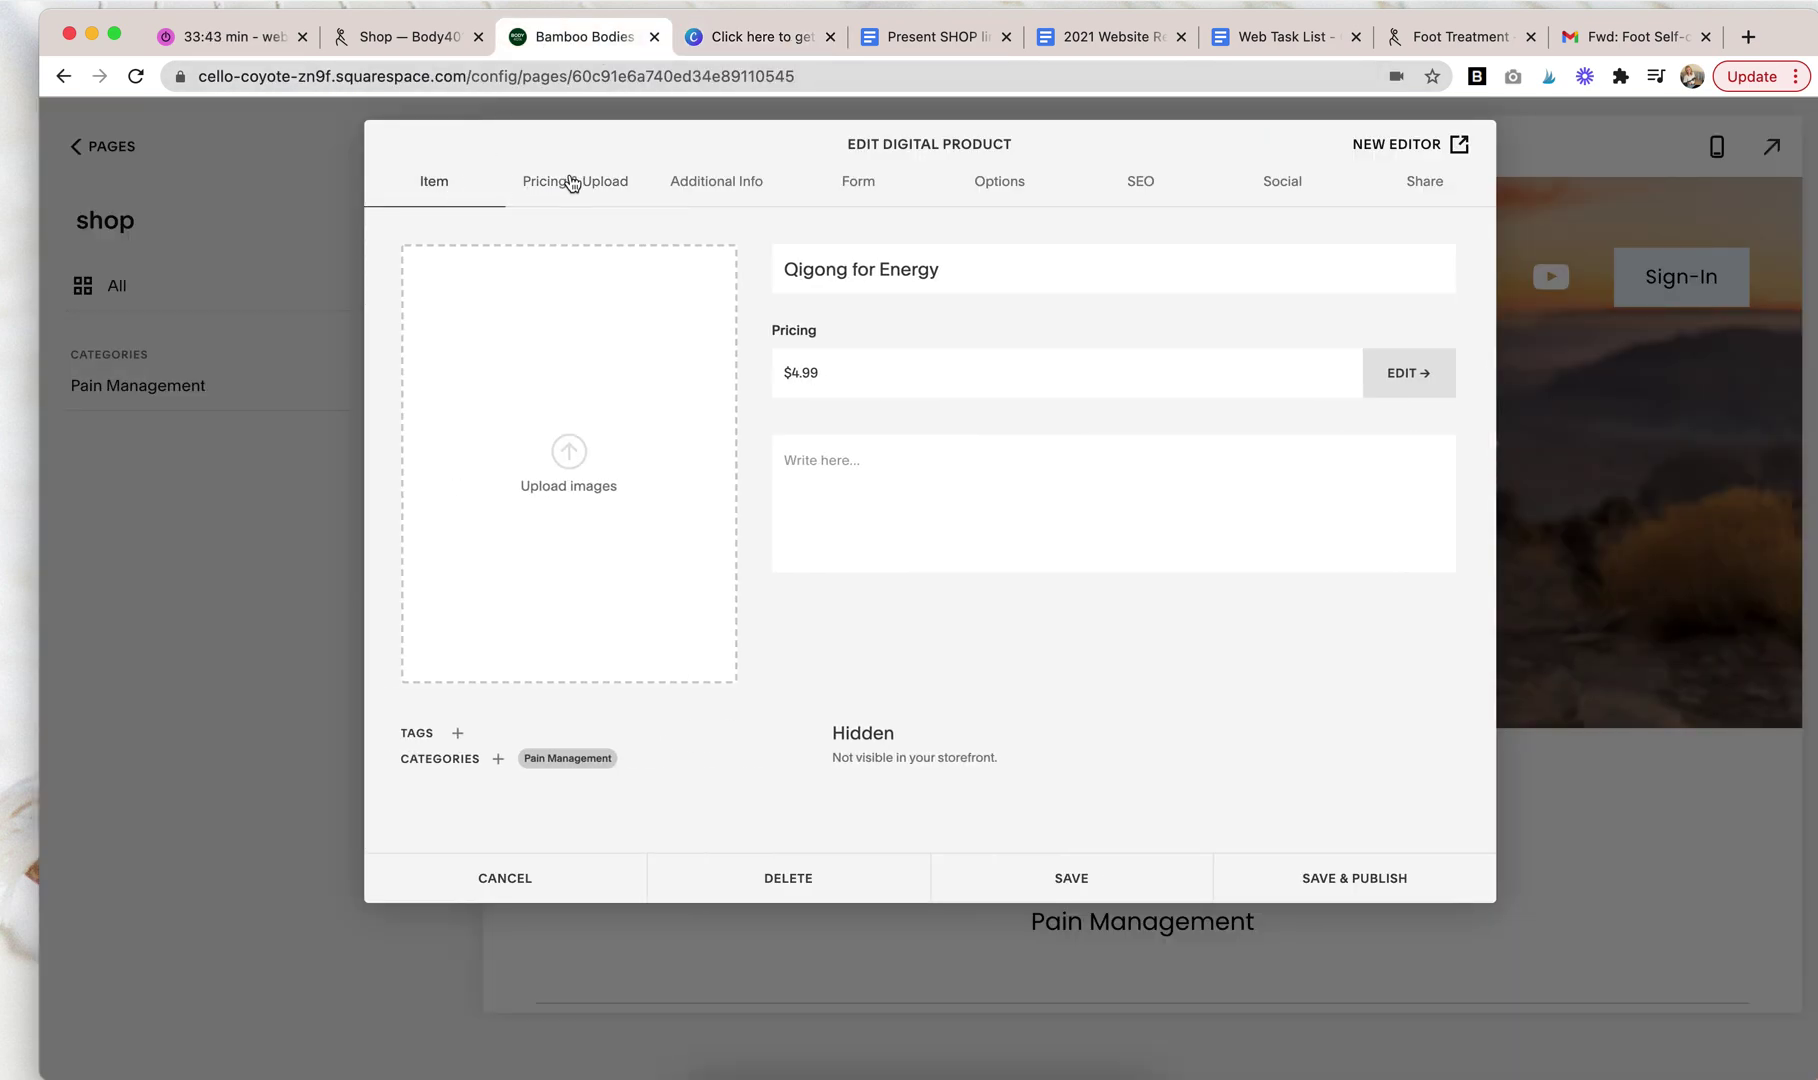
left_click(560, 185)
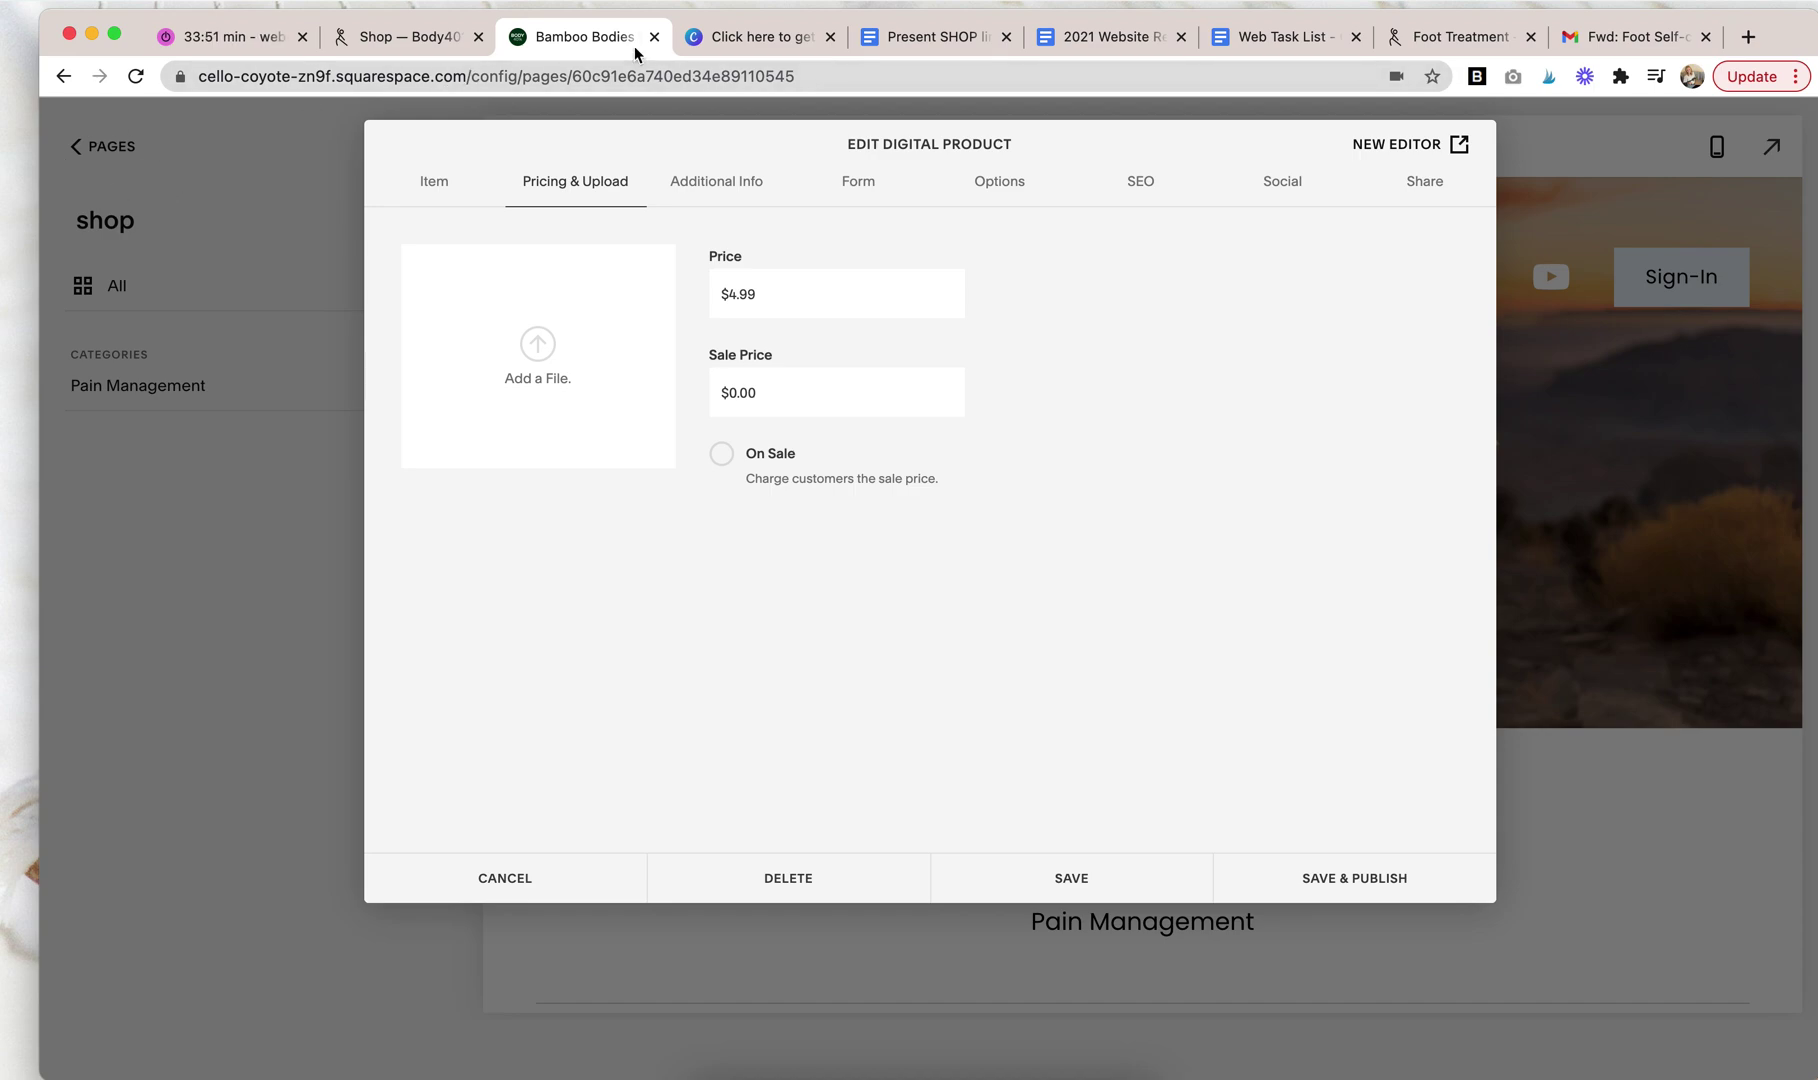
Apply the Canva heading's purchase link, check the PNG download option, then view the product's Item details.
left_click(730, 37)
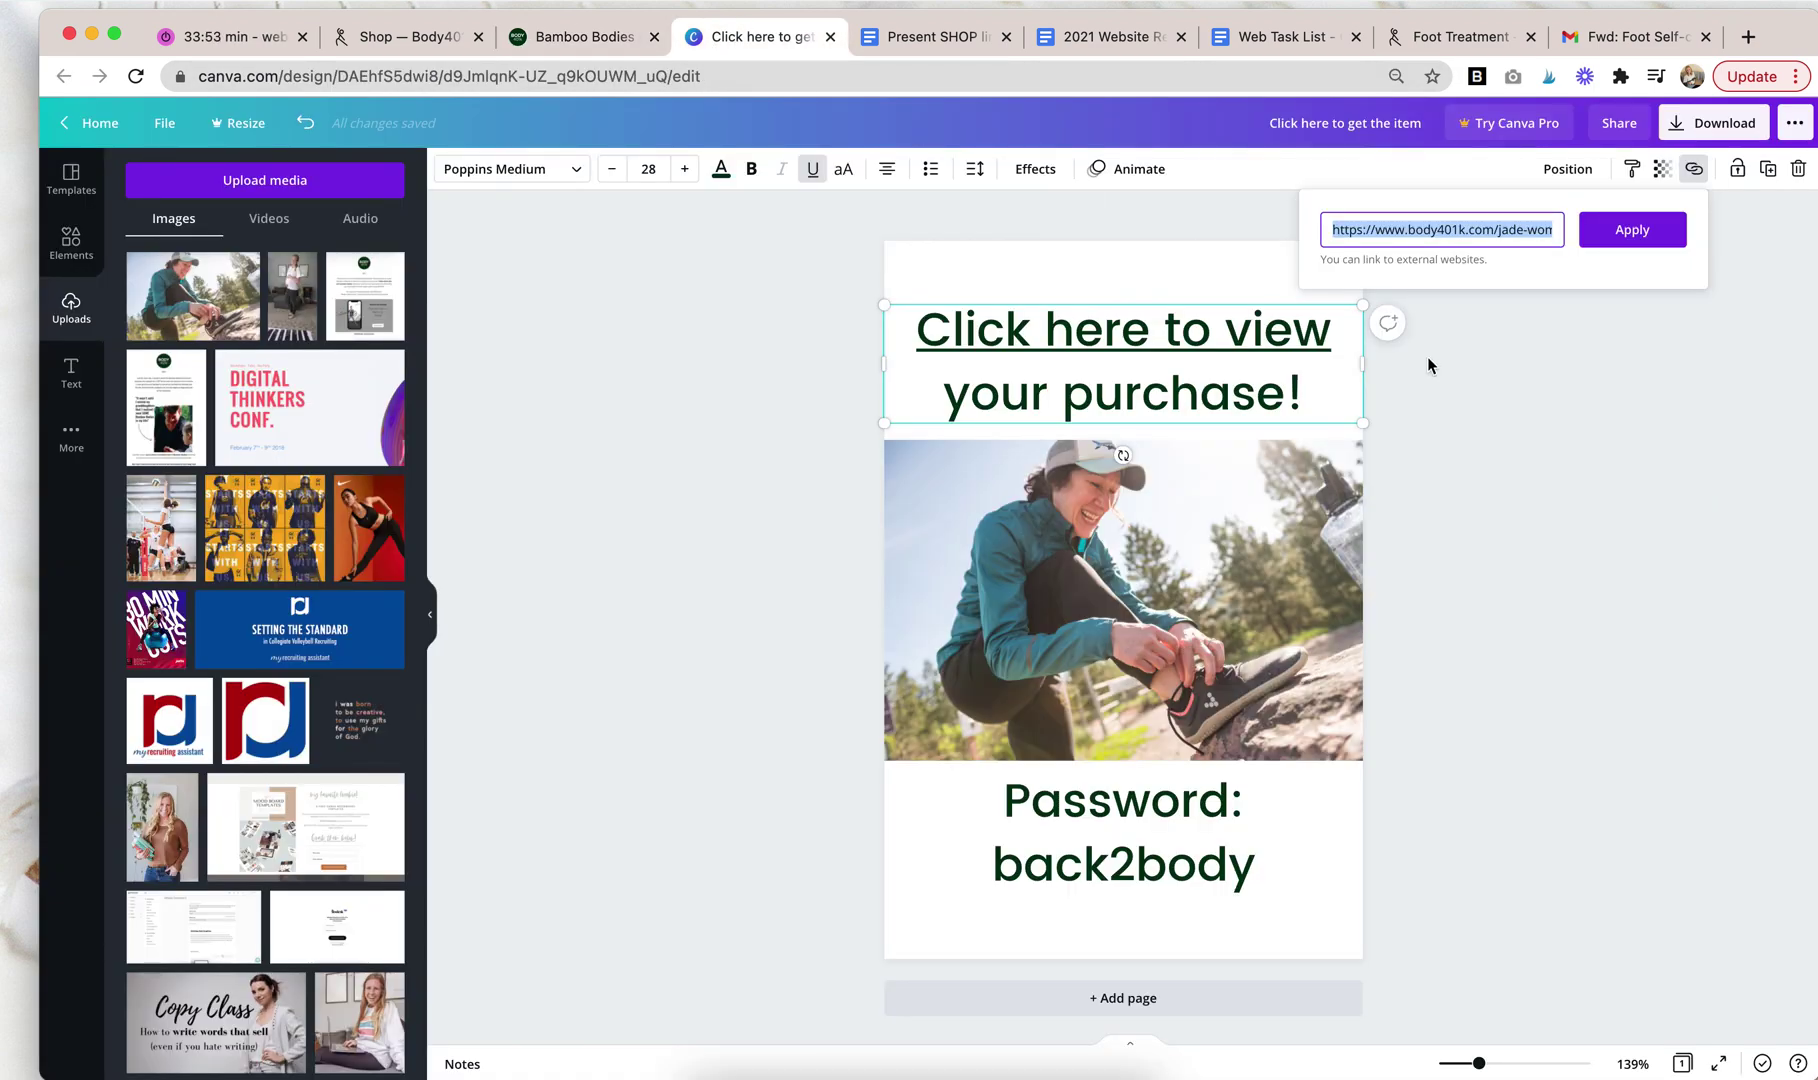
left_click(1646, 231)
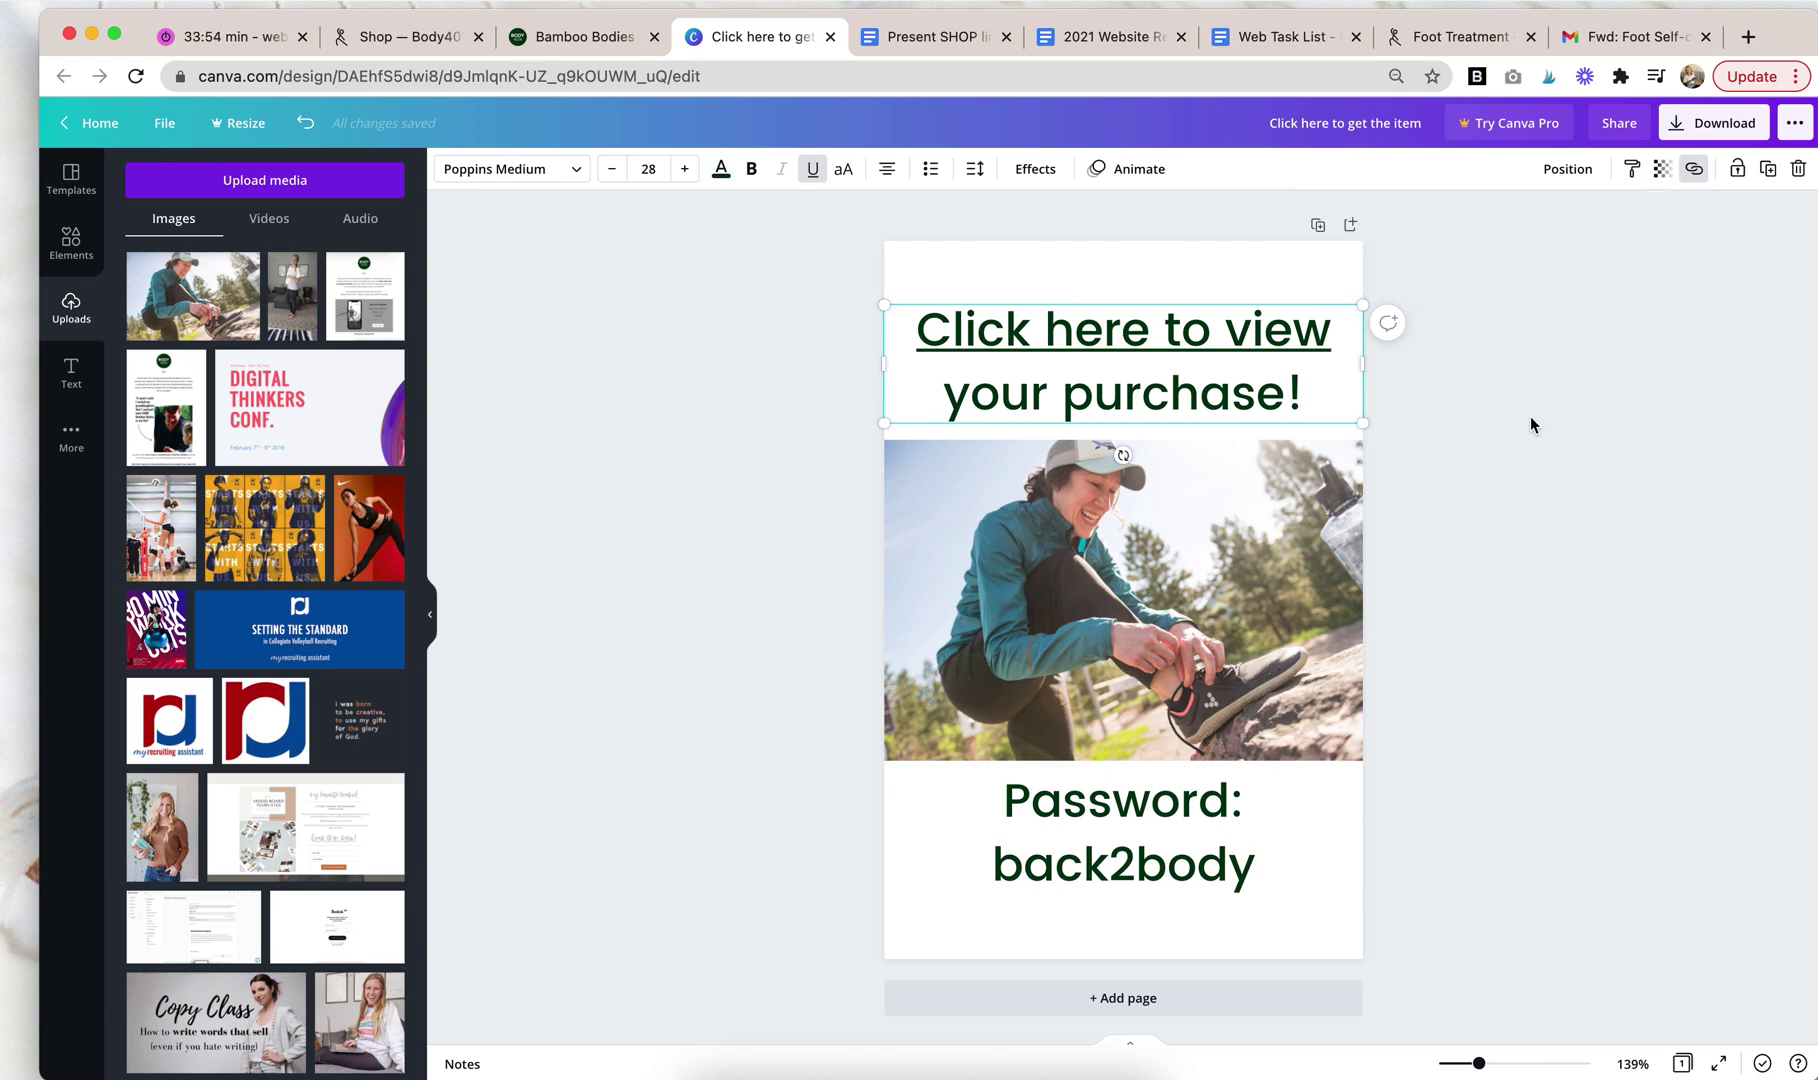
left_click(1688, 128)
left_click(1635, 256)
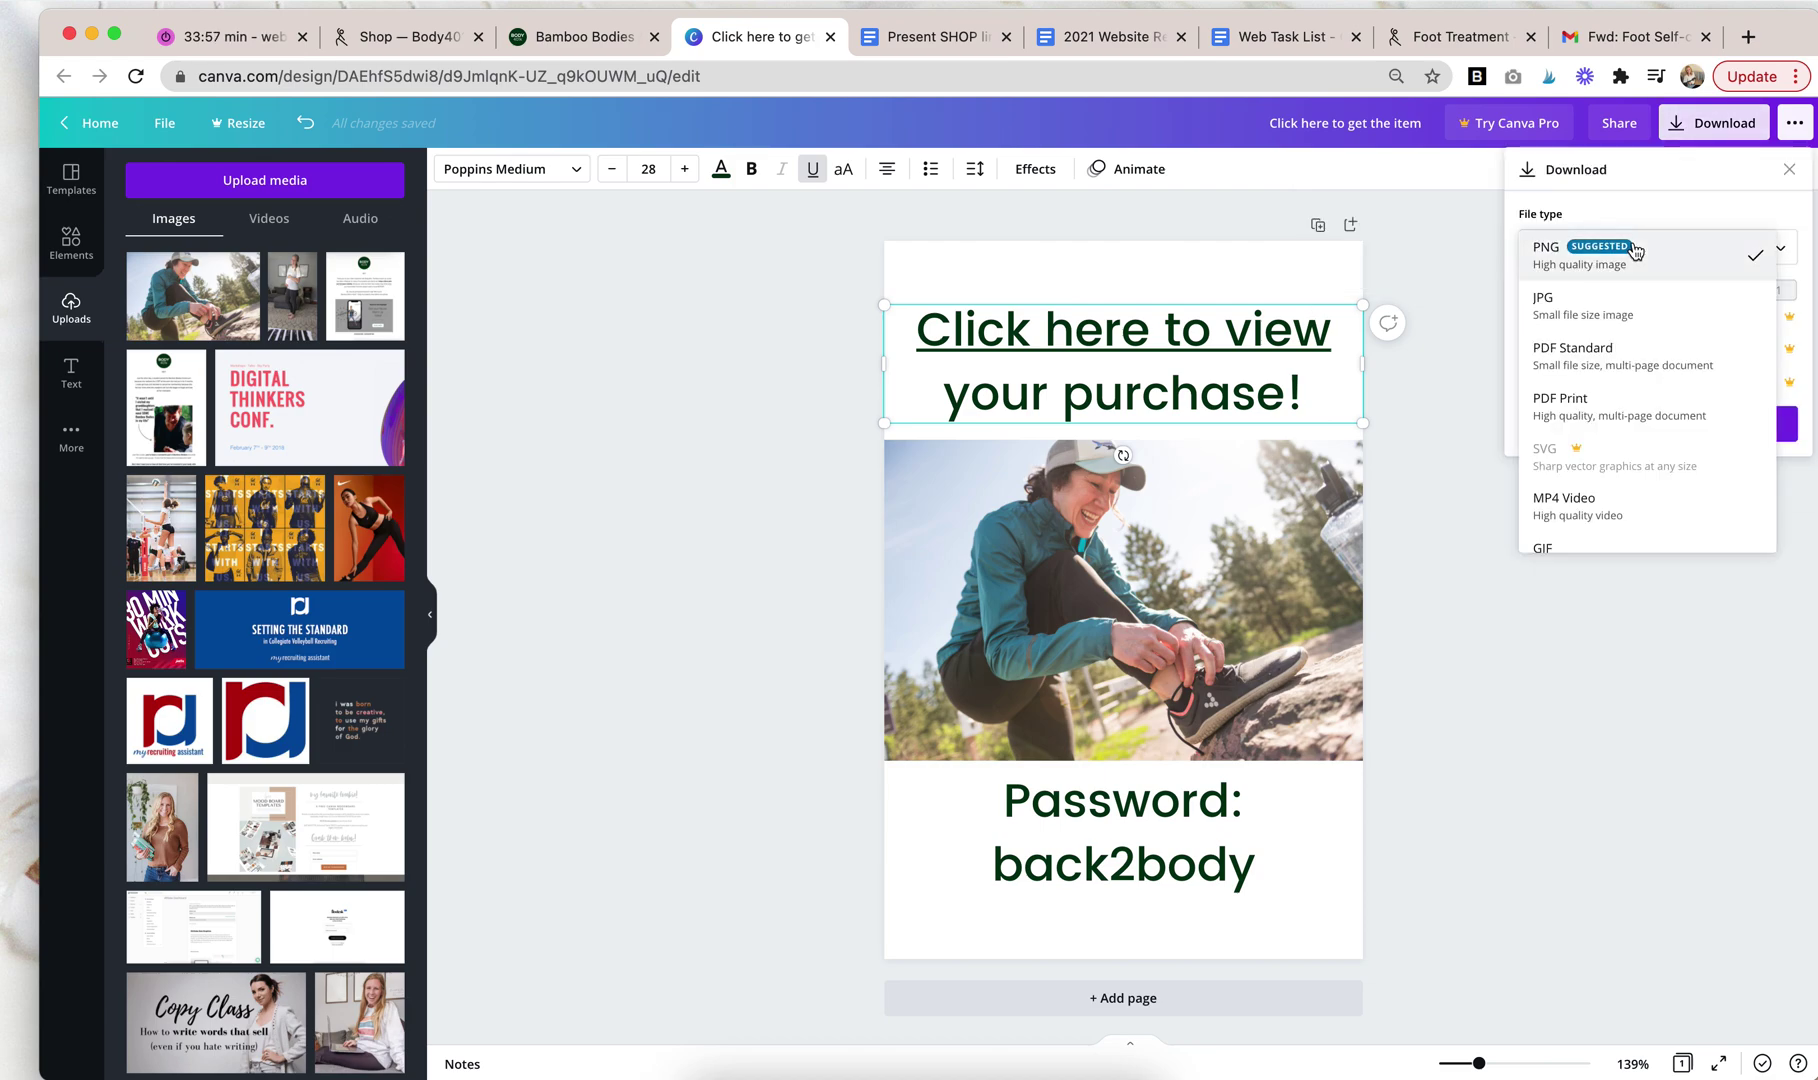
left_click(1530, 713)
left_click(1405, 626)
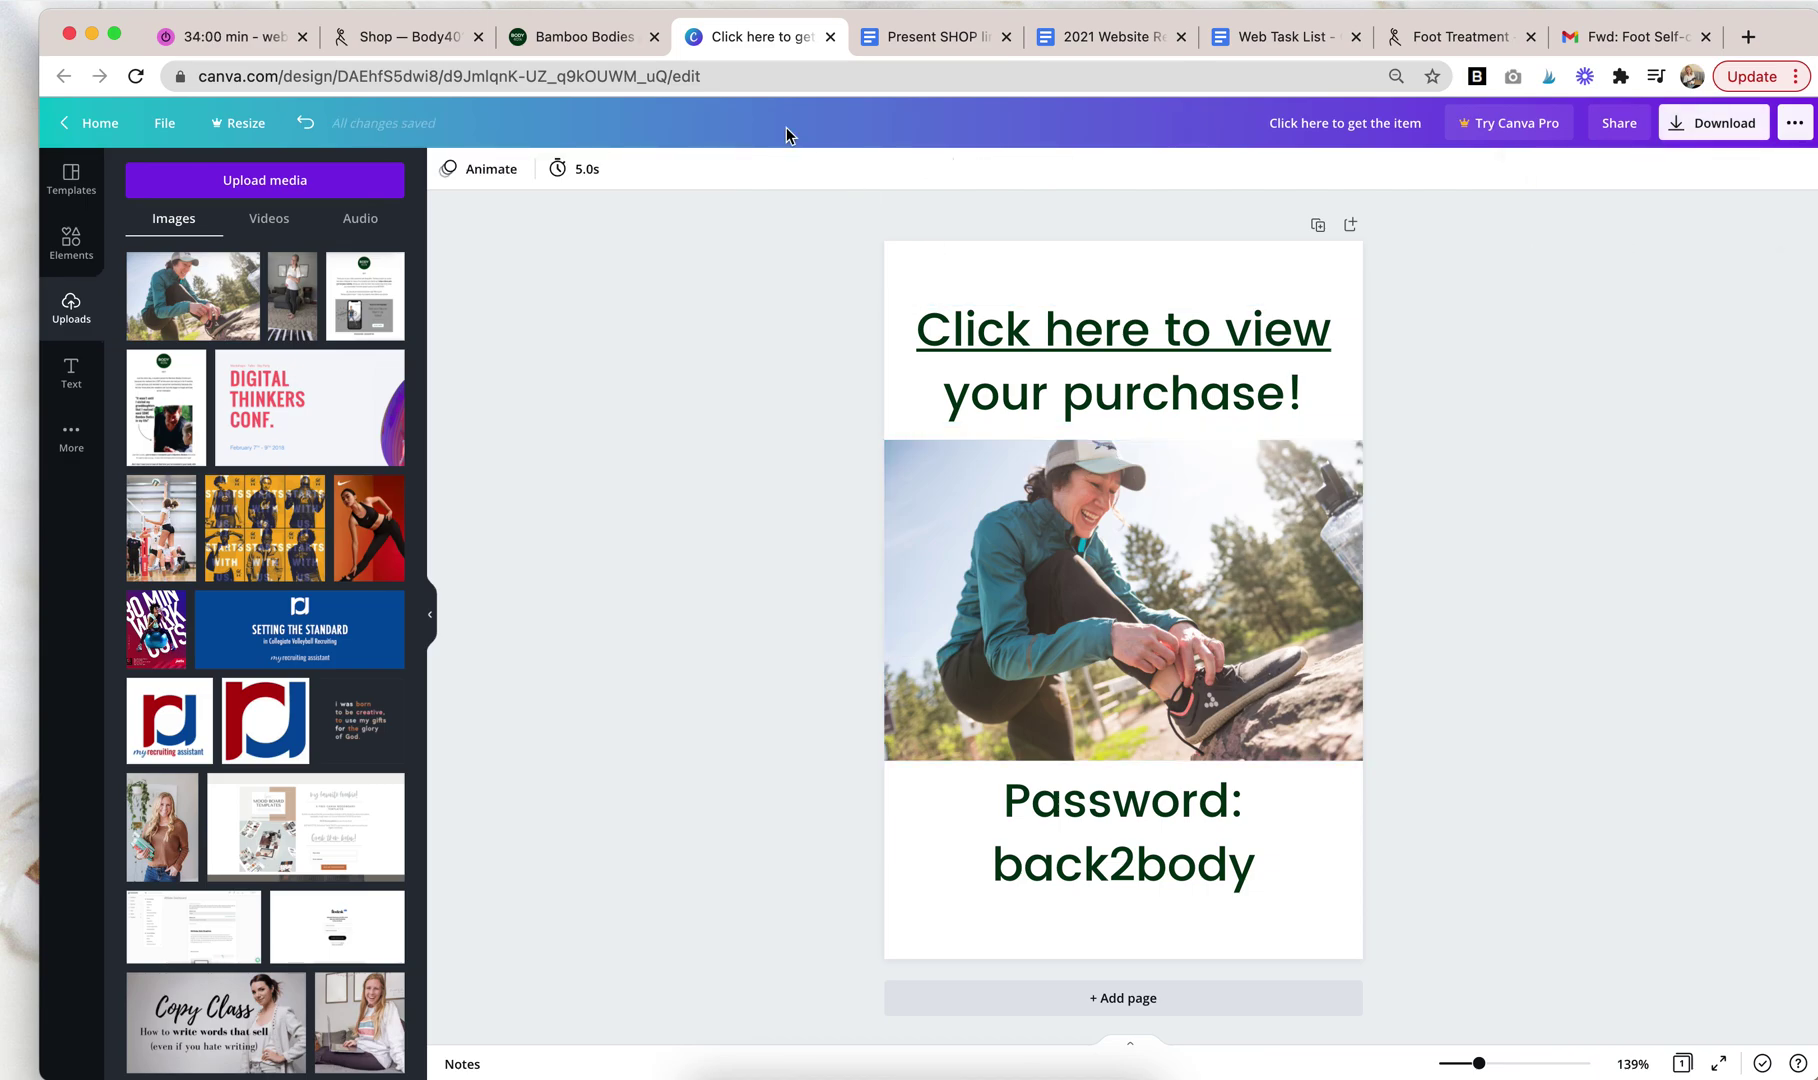
left_click(580, 40)
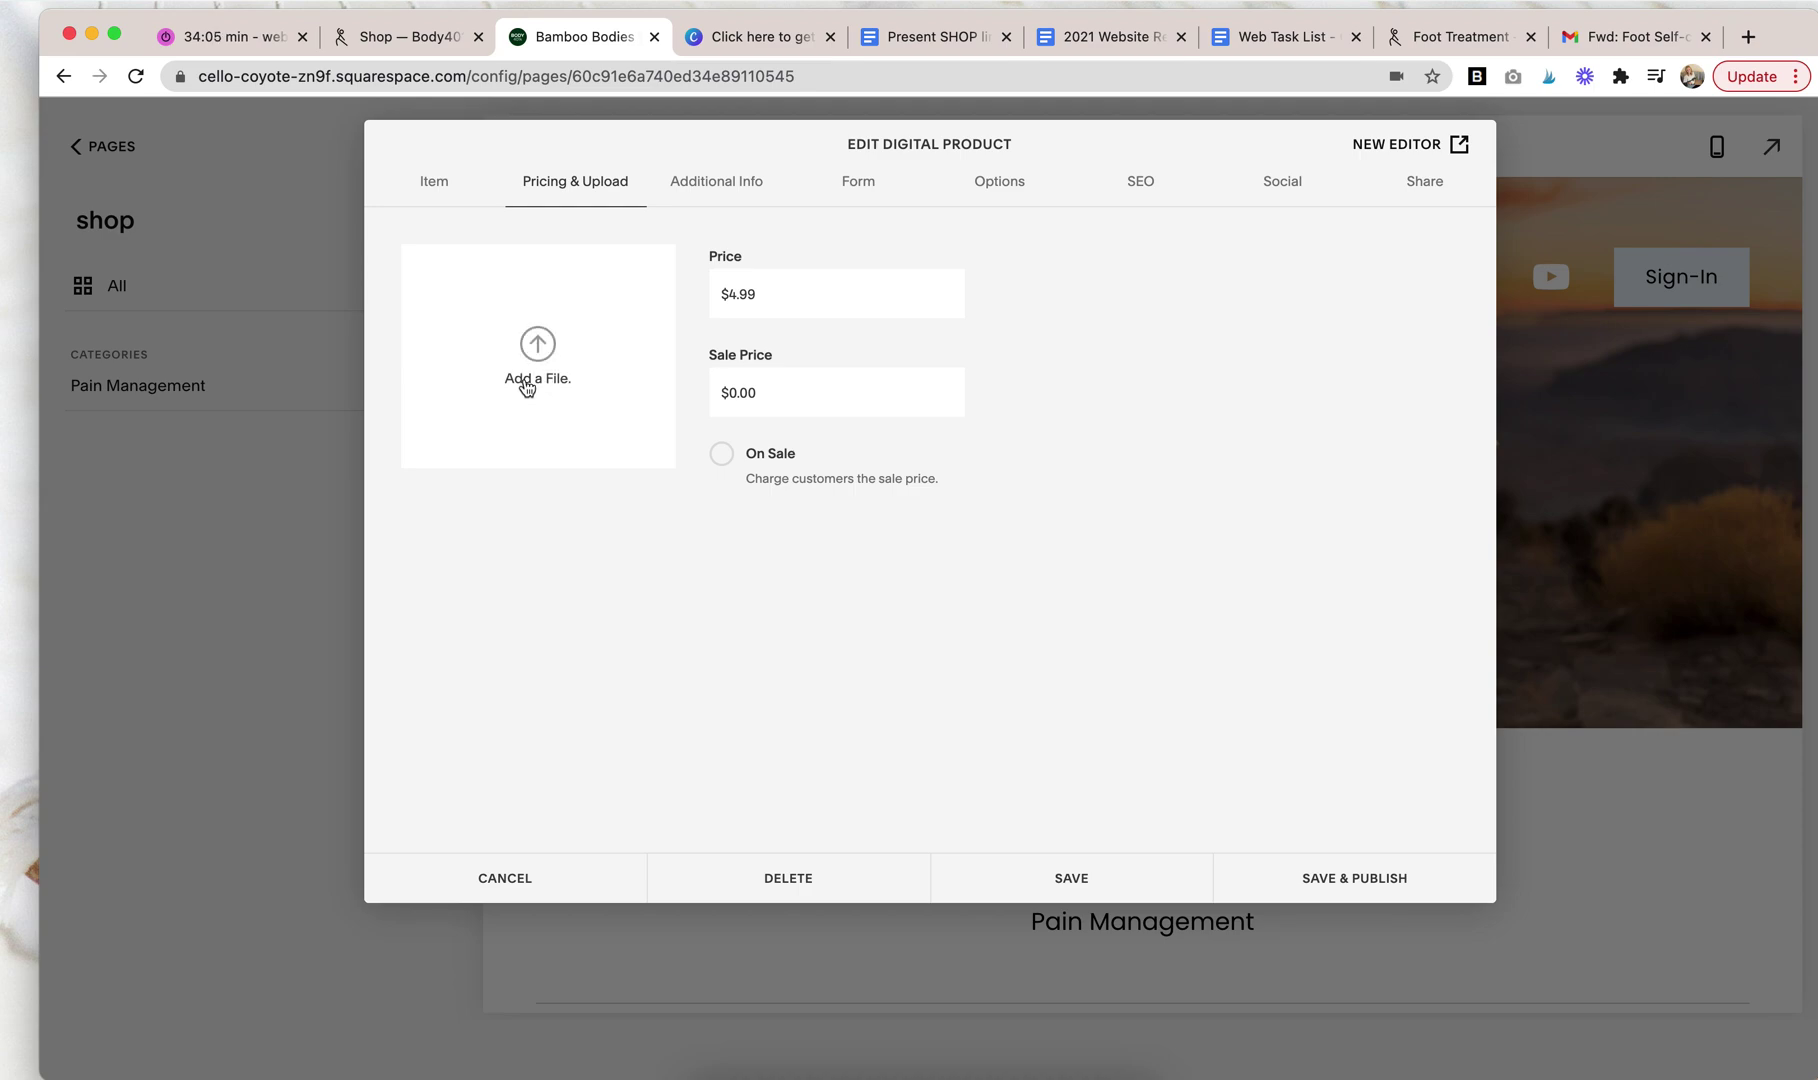
left_click(455, 184)
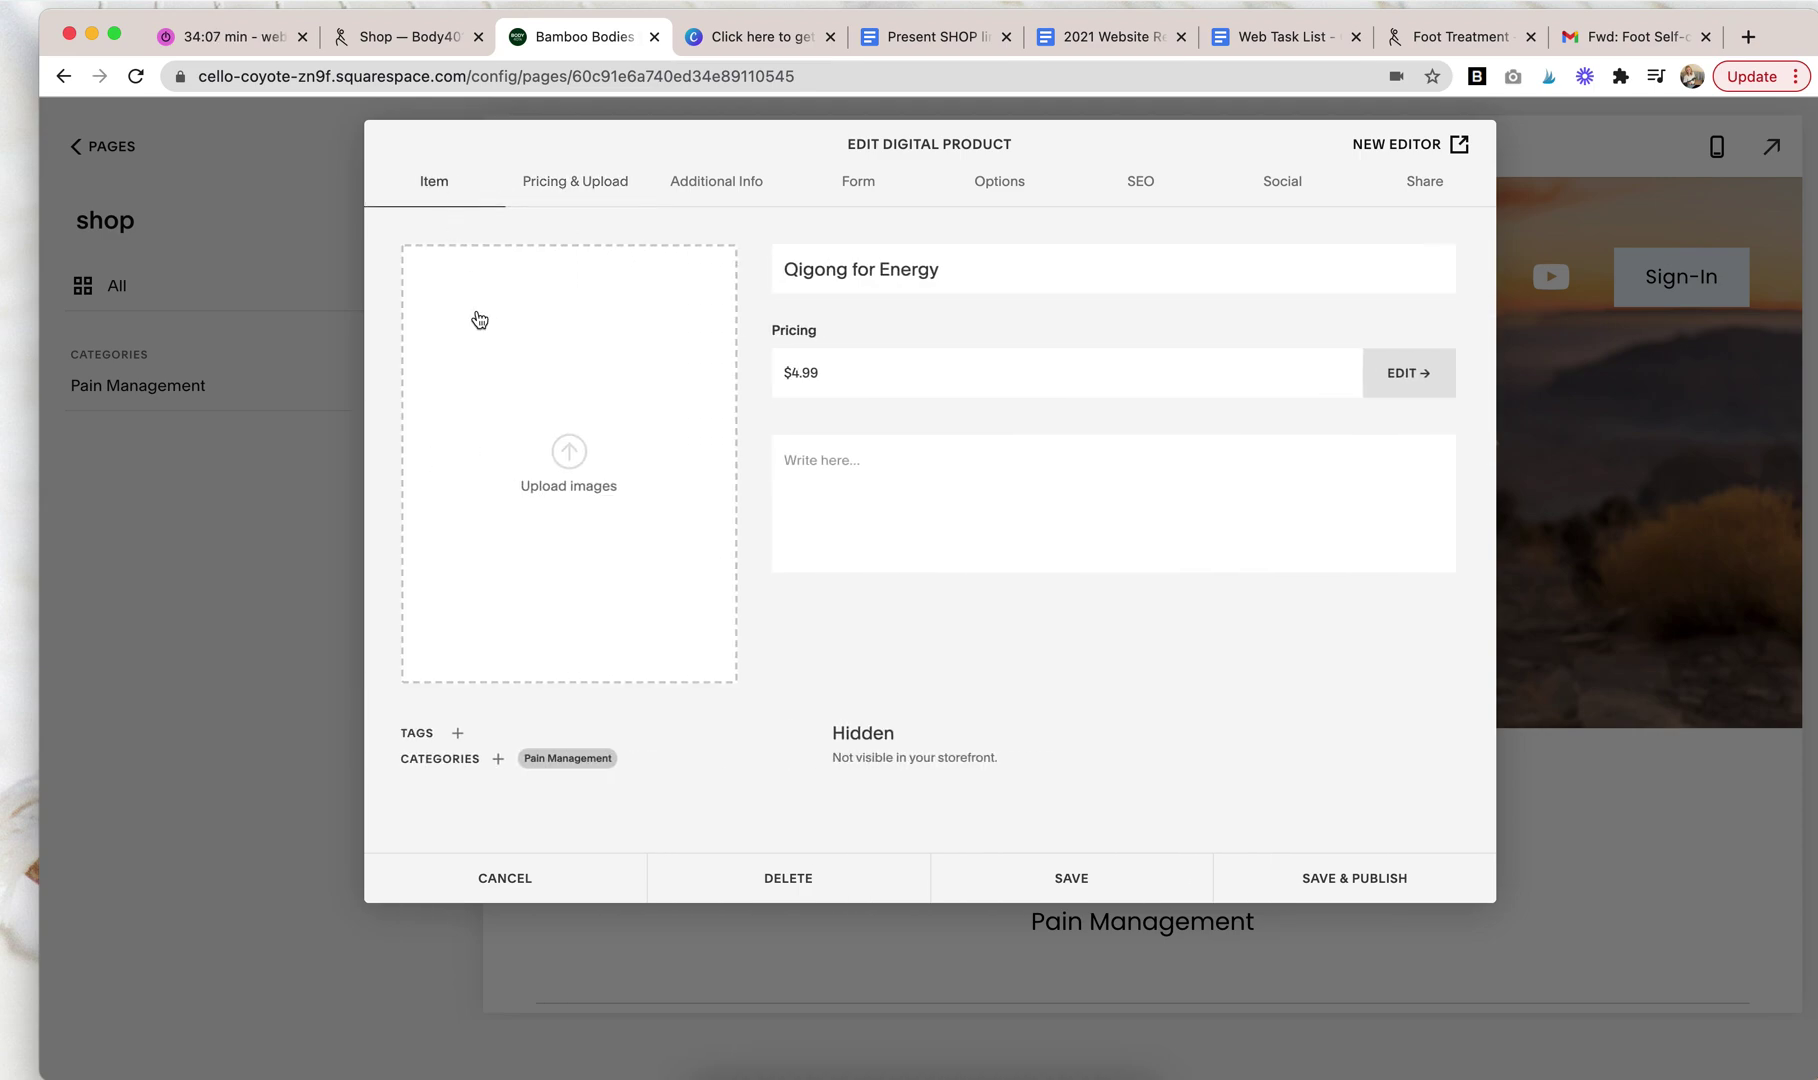
Check the old listing's image details, then open the new product's Additional Info section.
left_click(405, 37)
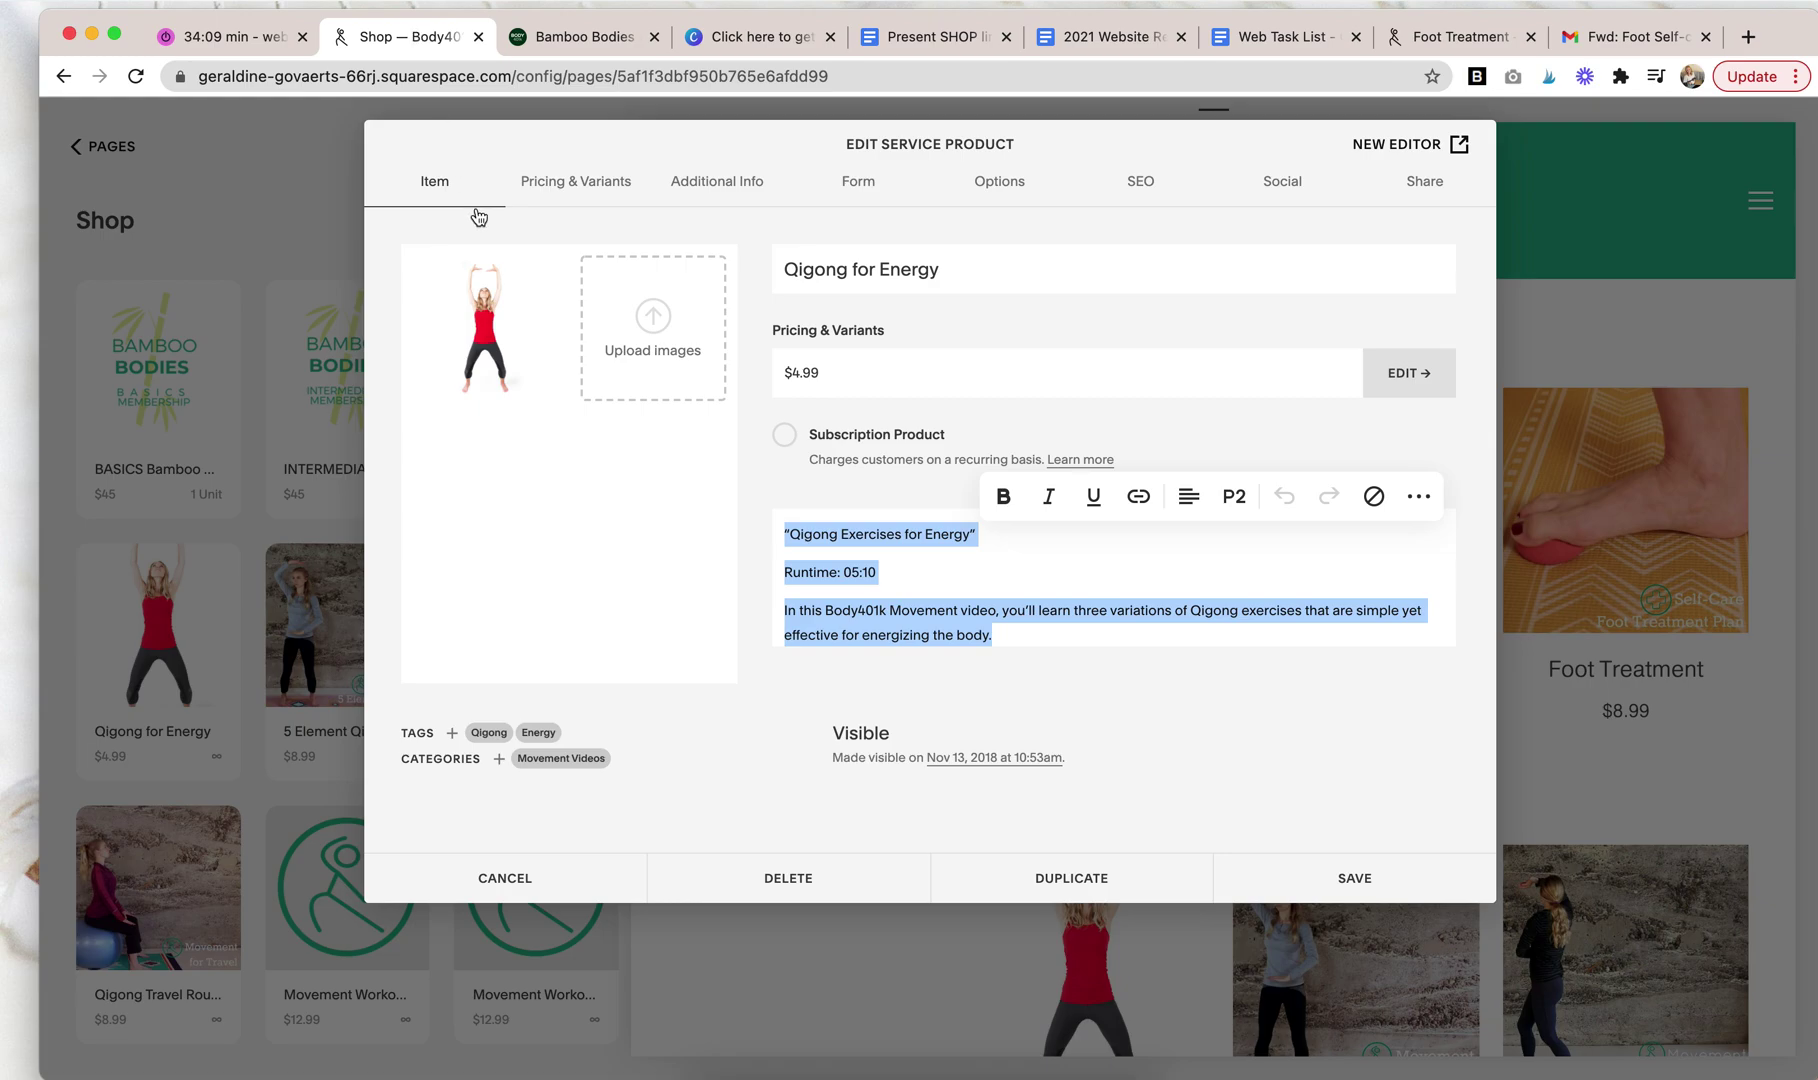
left_click(482, 268)
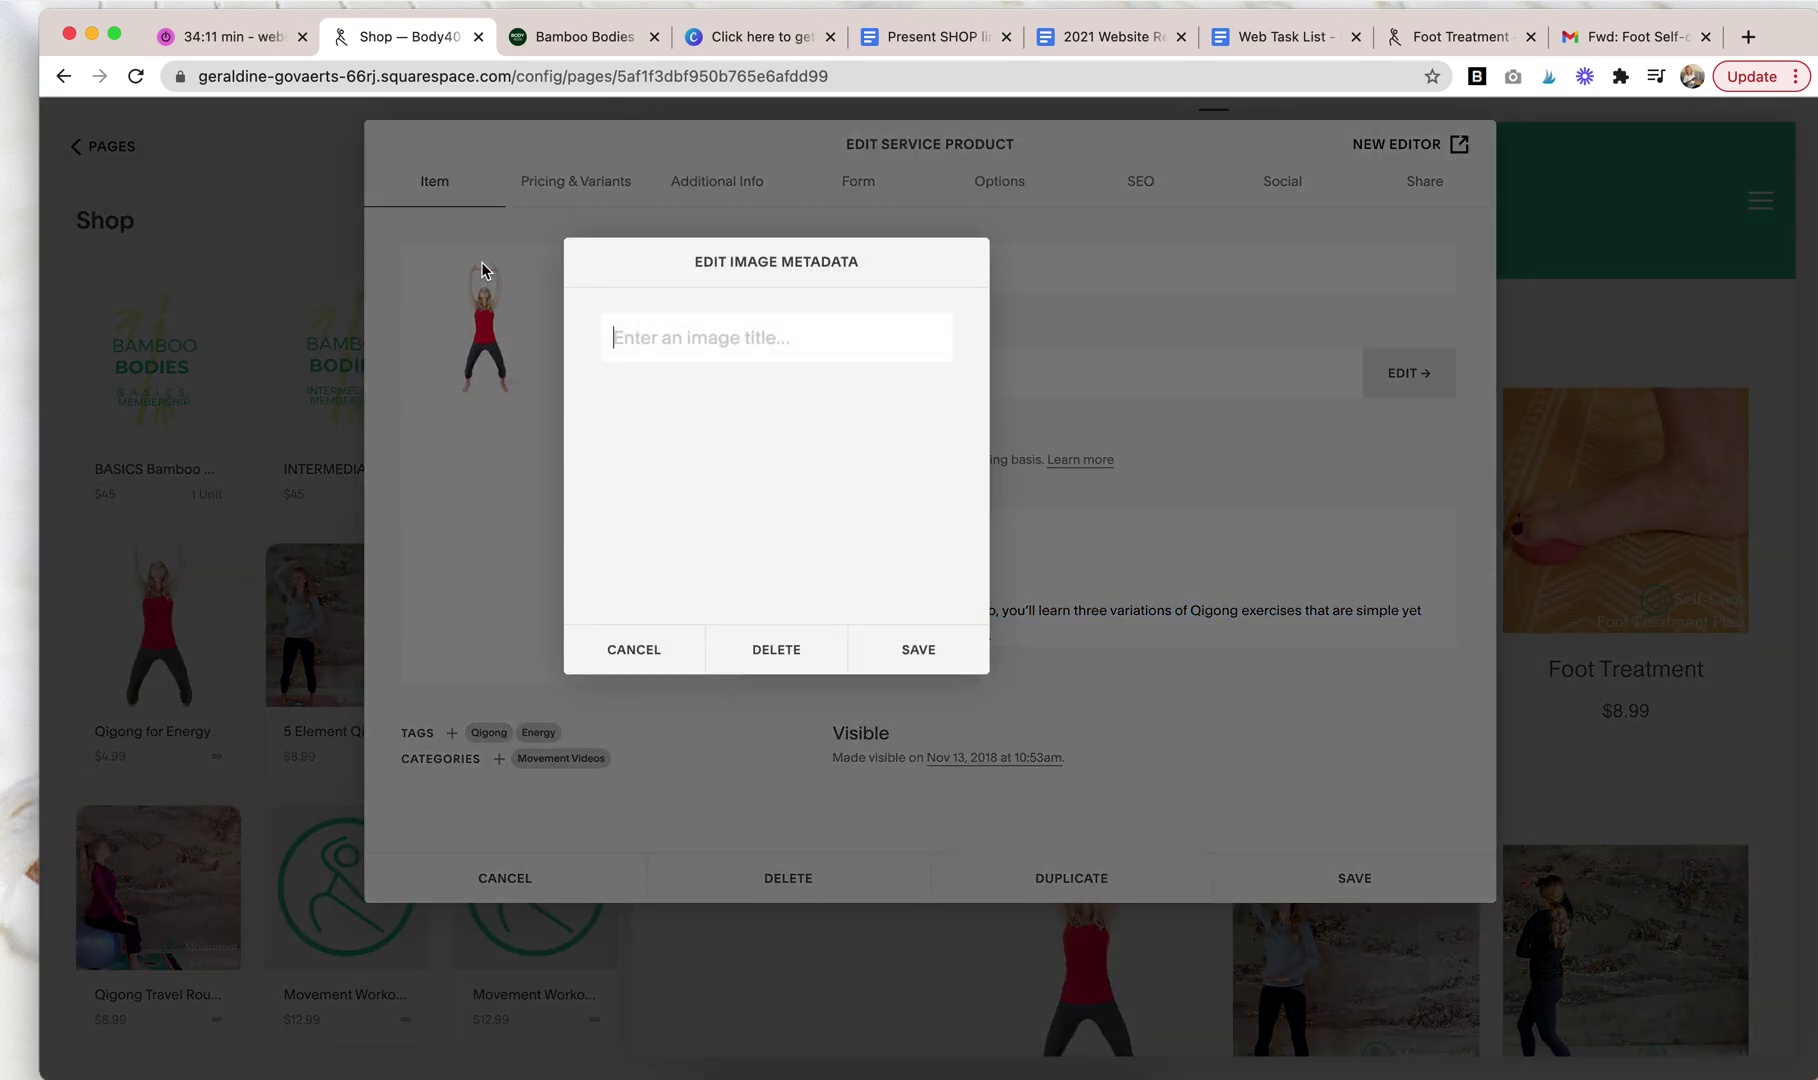
key("Escape")
left_click(585, 37)
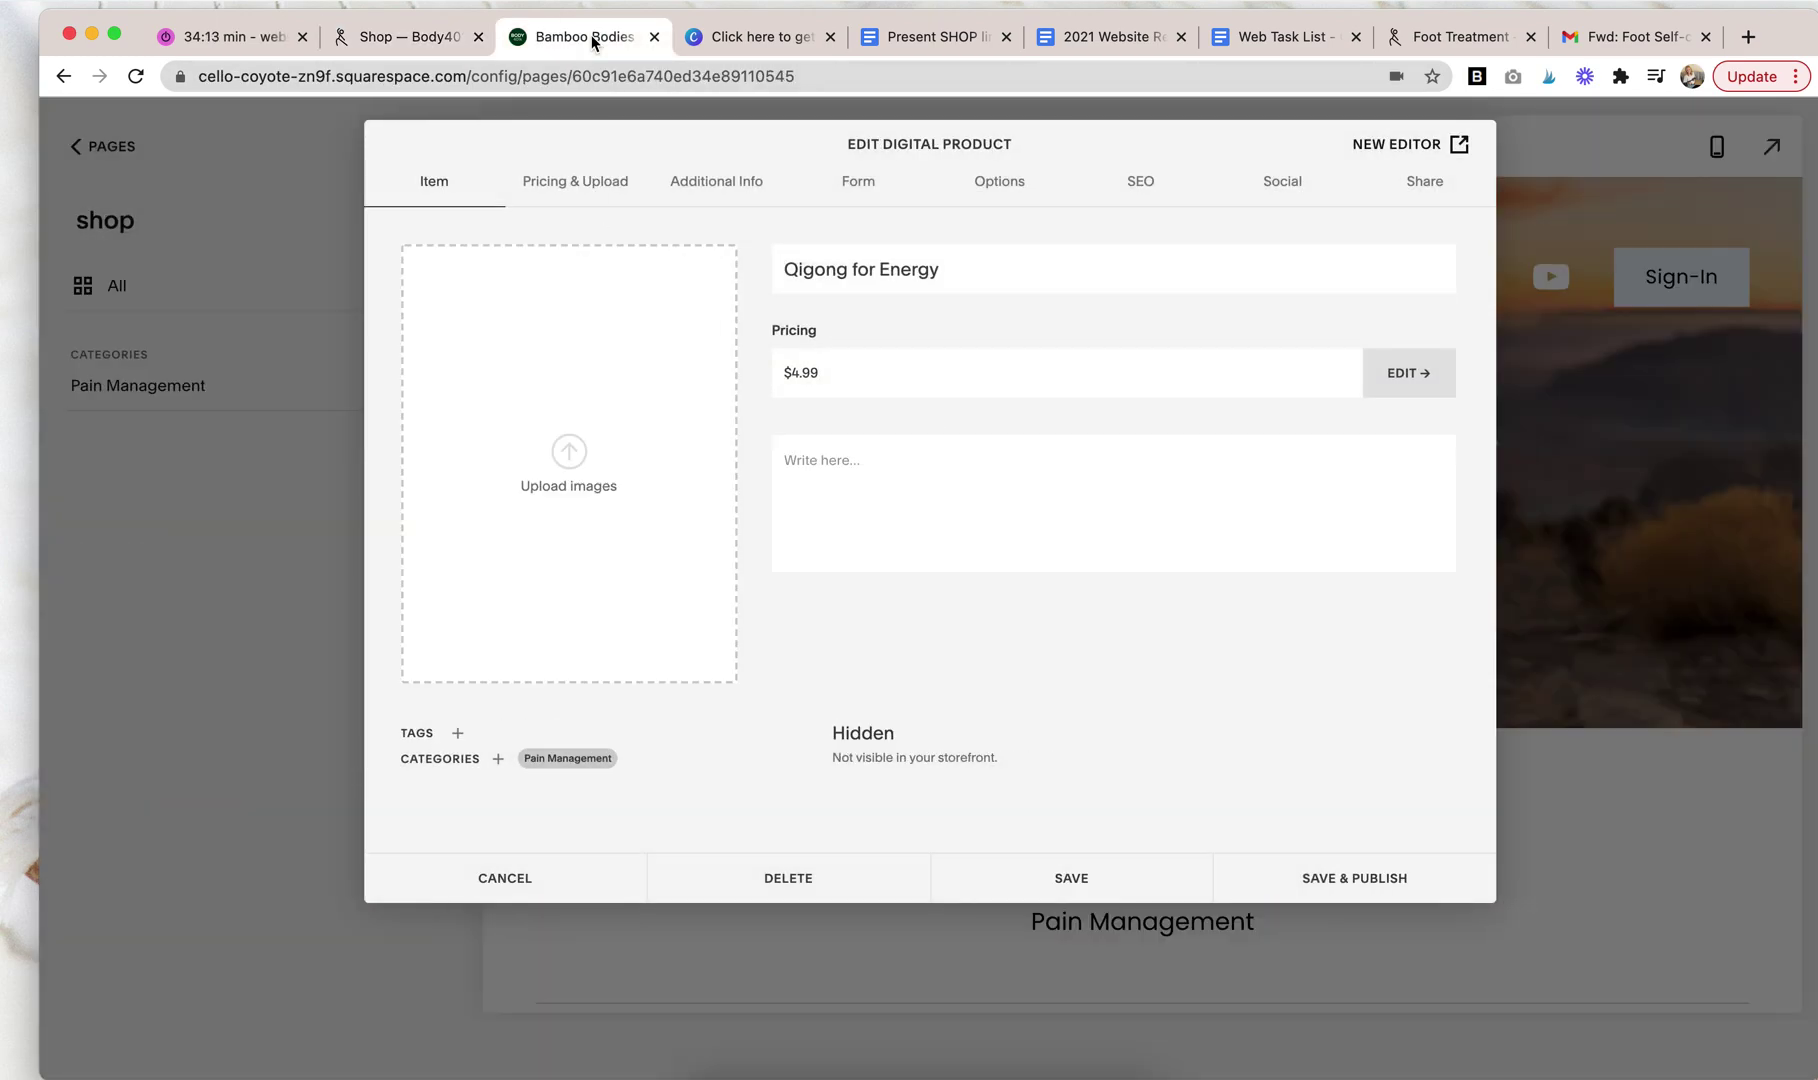
left_click(752, 182)
Review the product's Form settings, saving the existing New Form, and its Options.
left_click(860, 182)
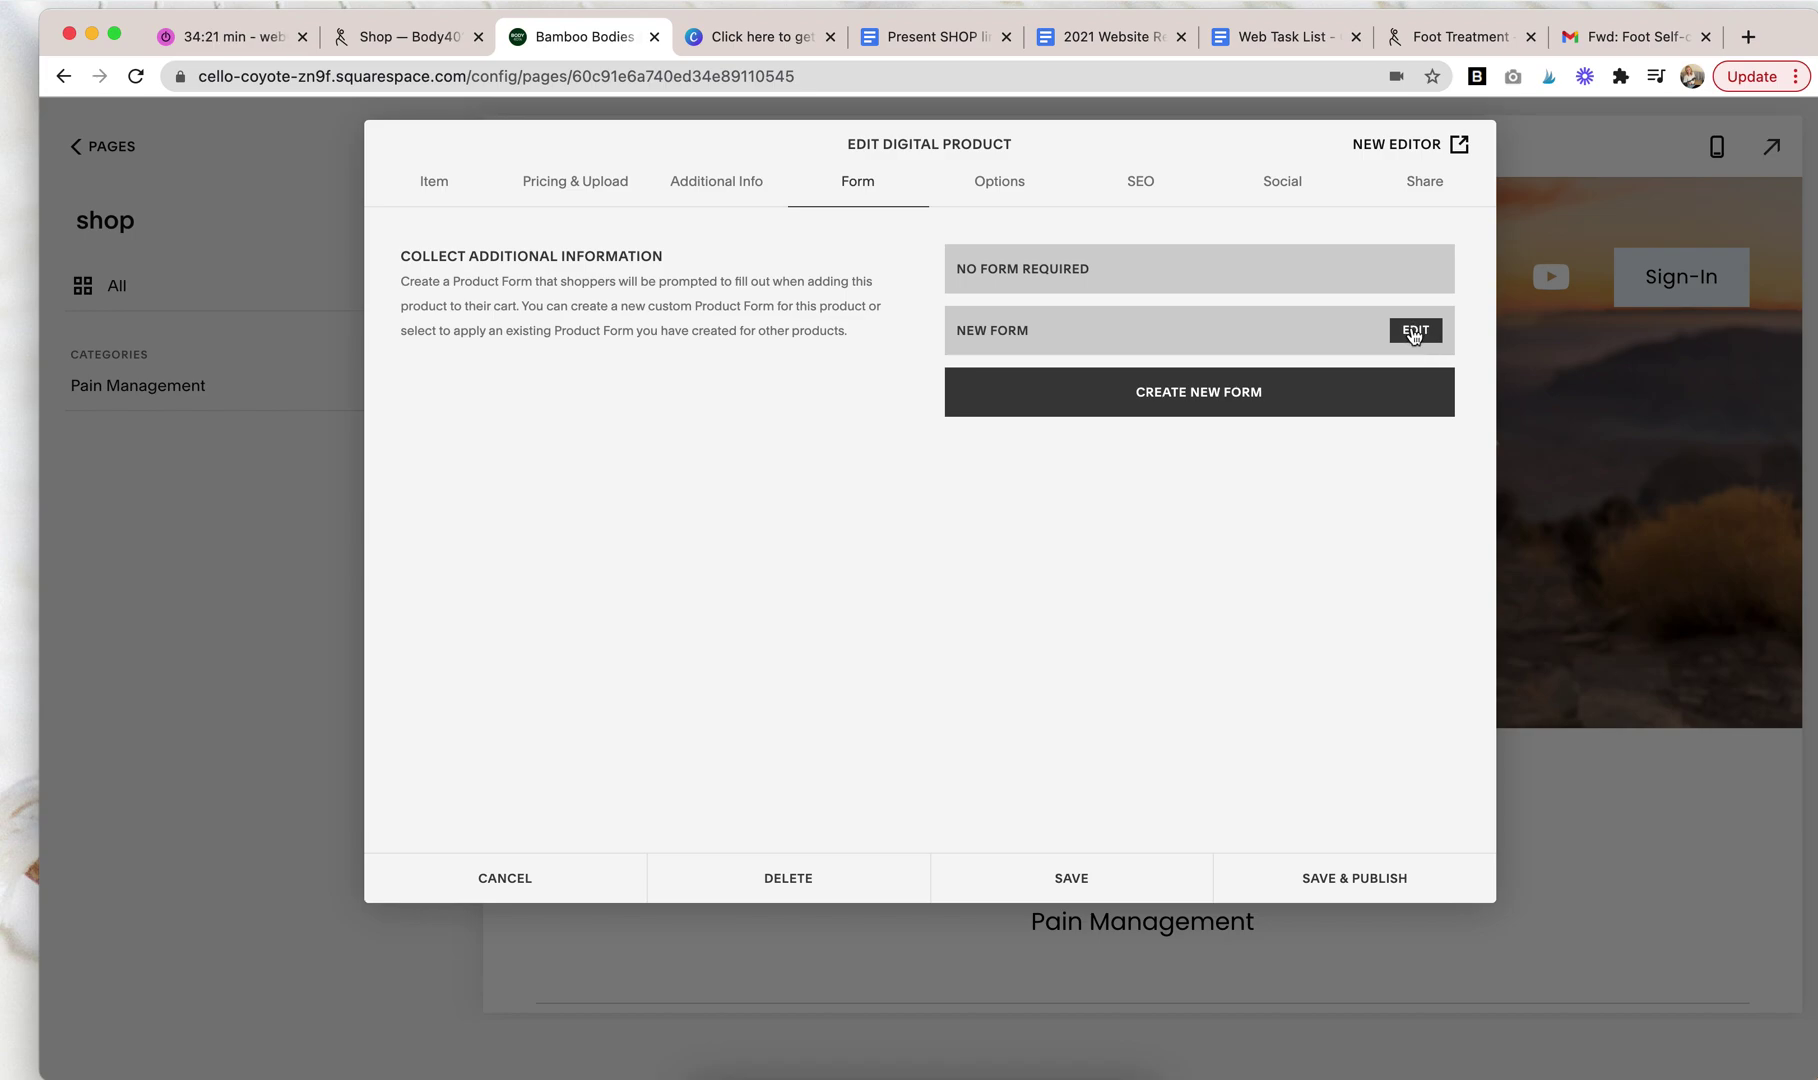
left_click(1414, 333)
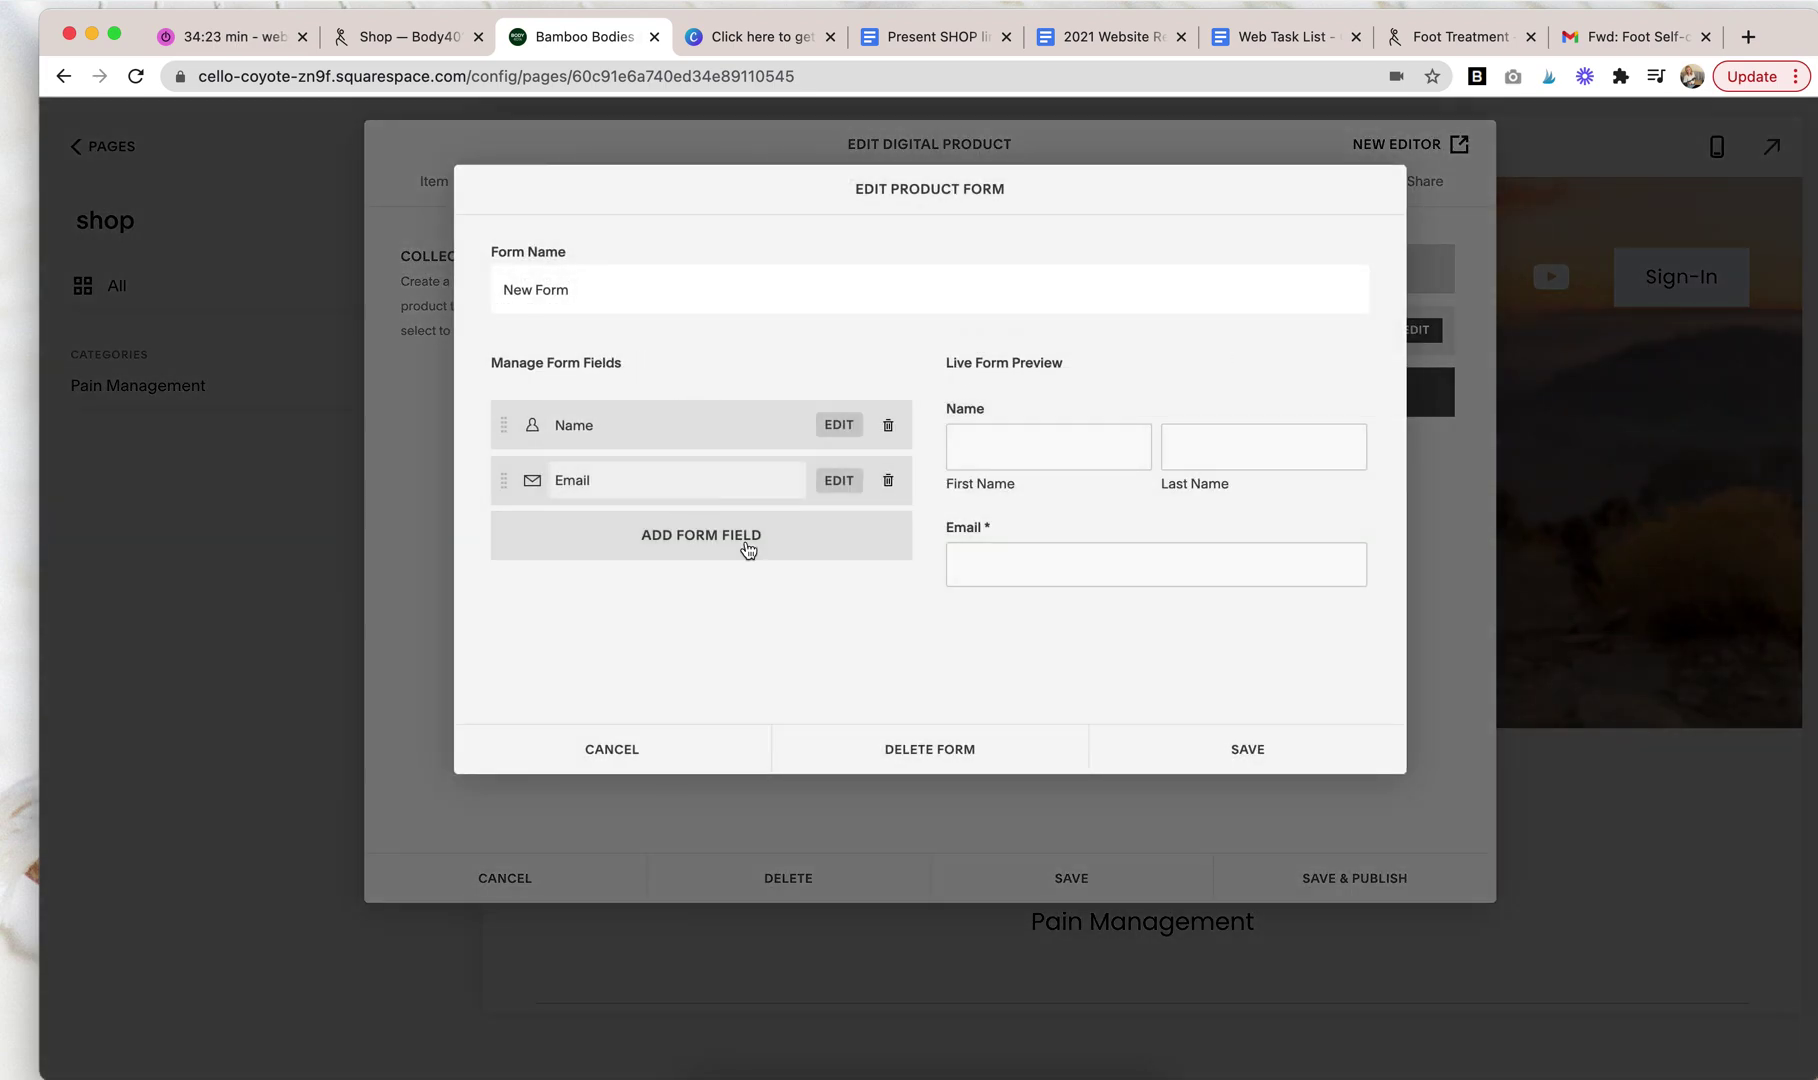
left_click(1214, 761)
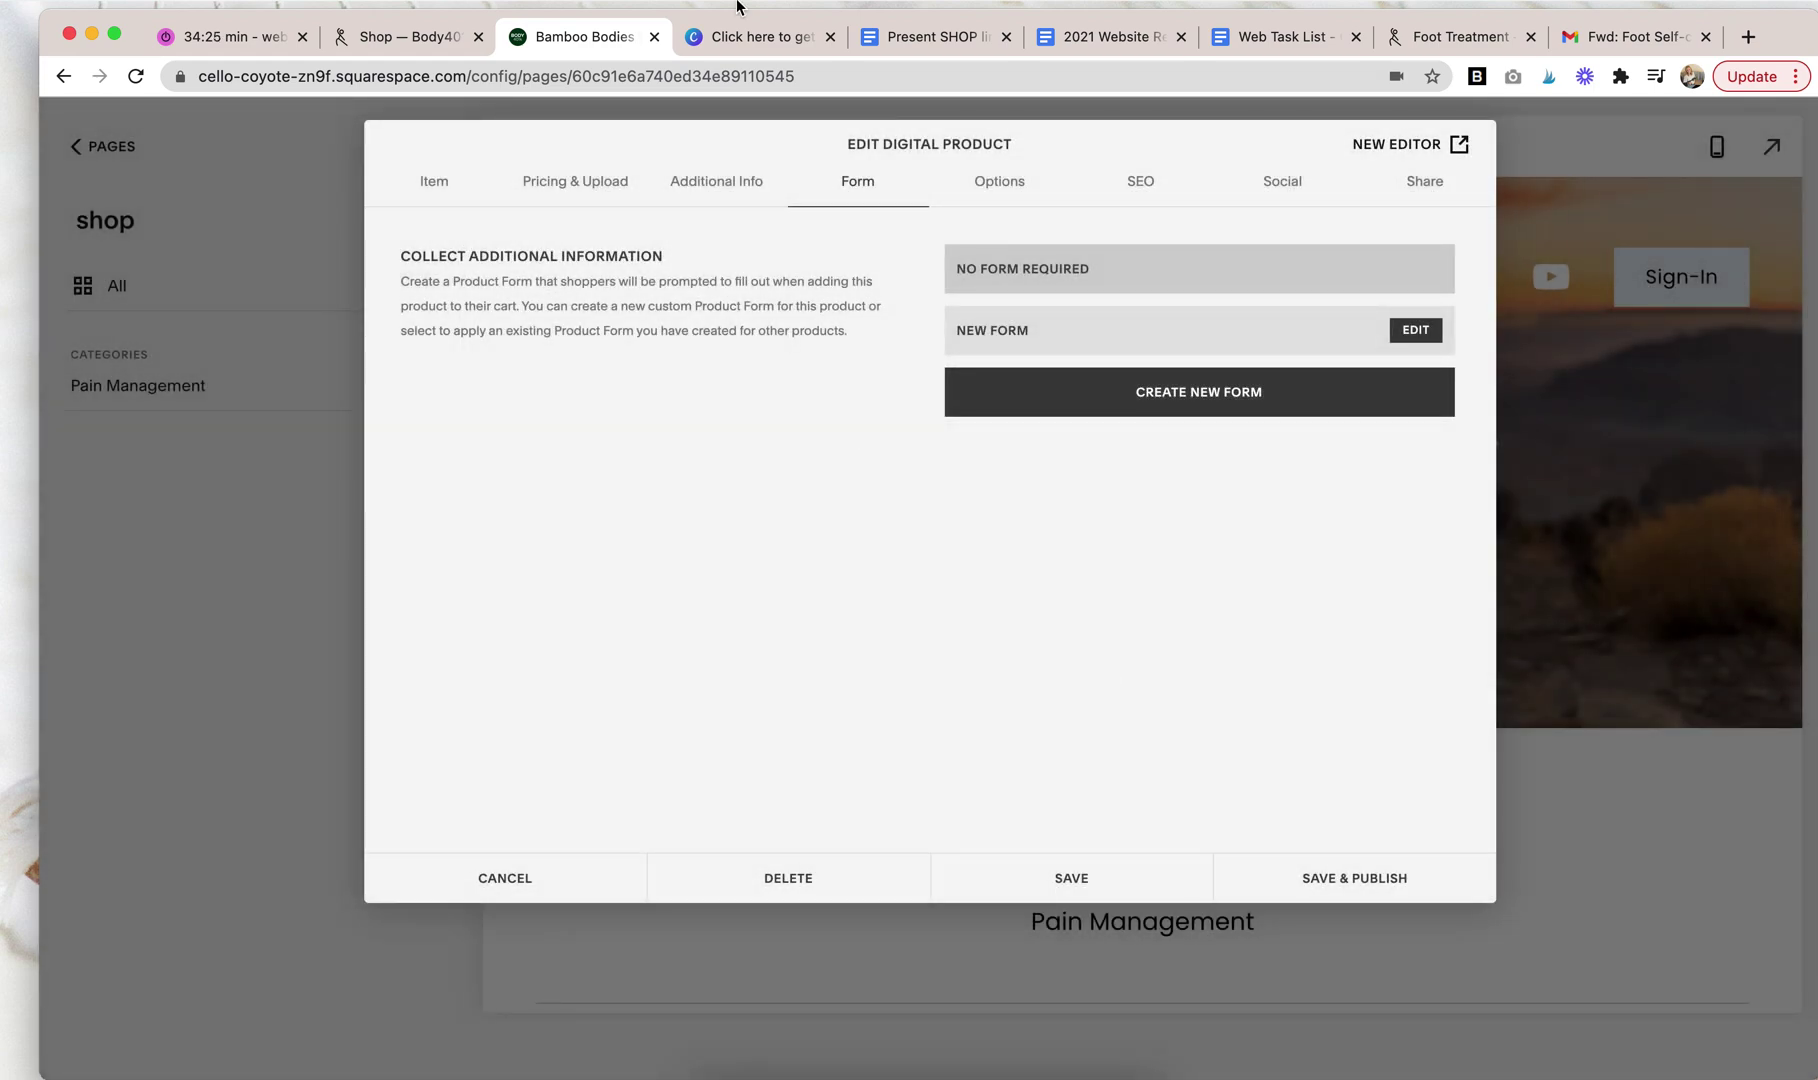
left_click(1000, 180)
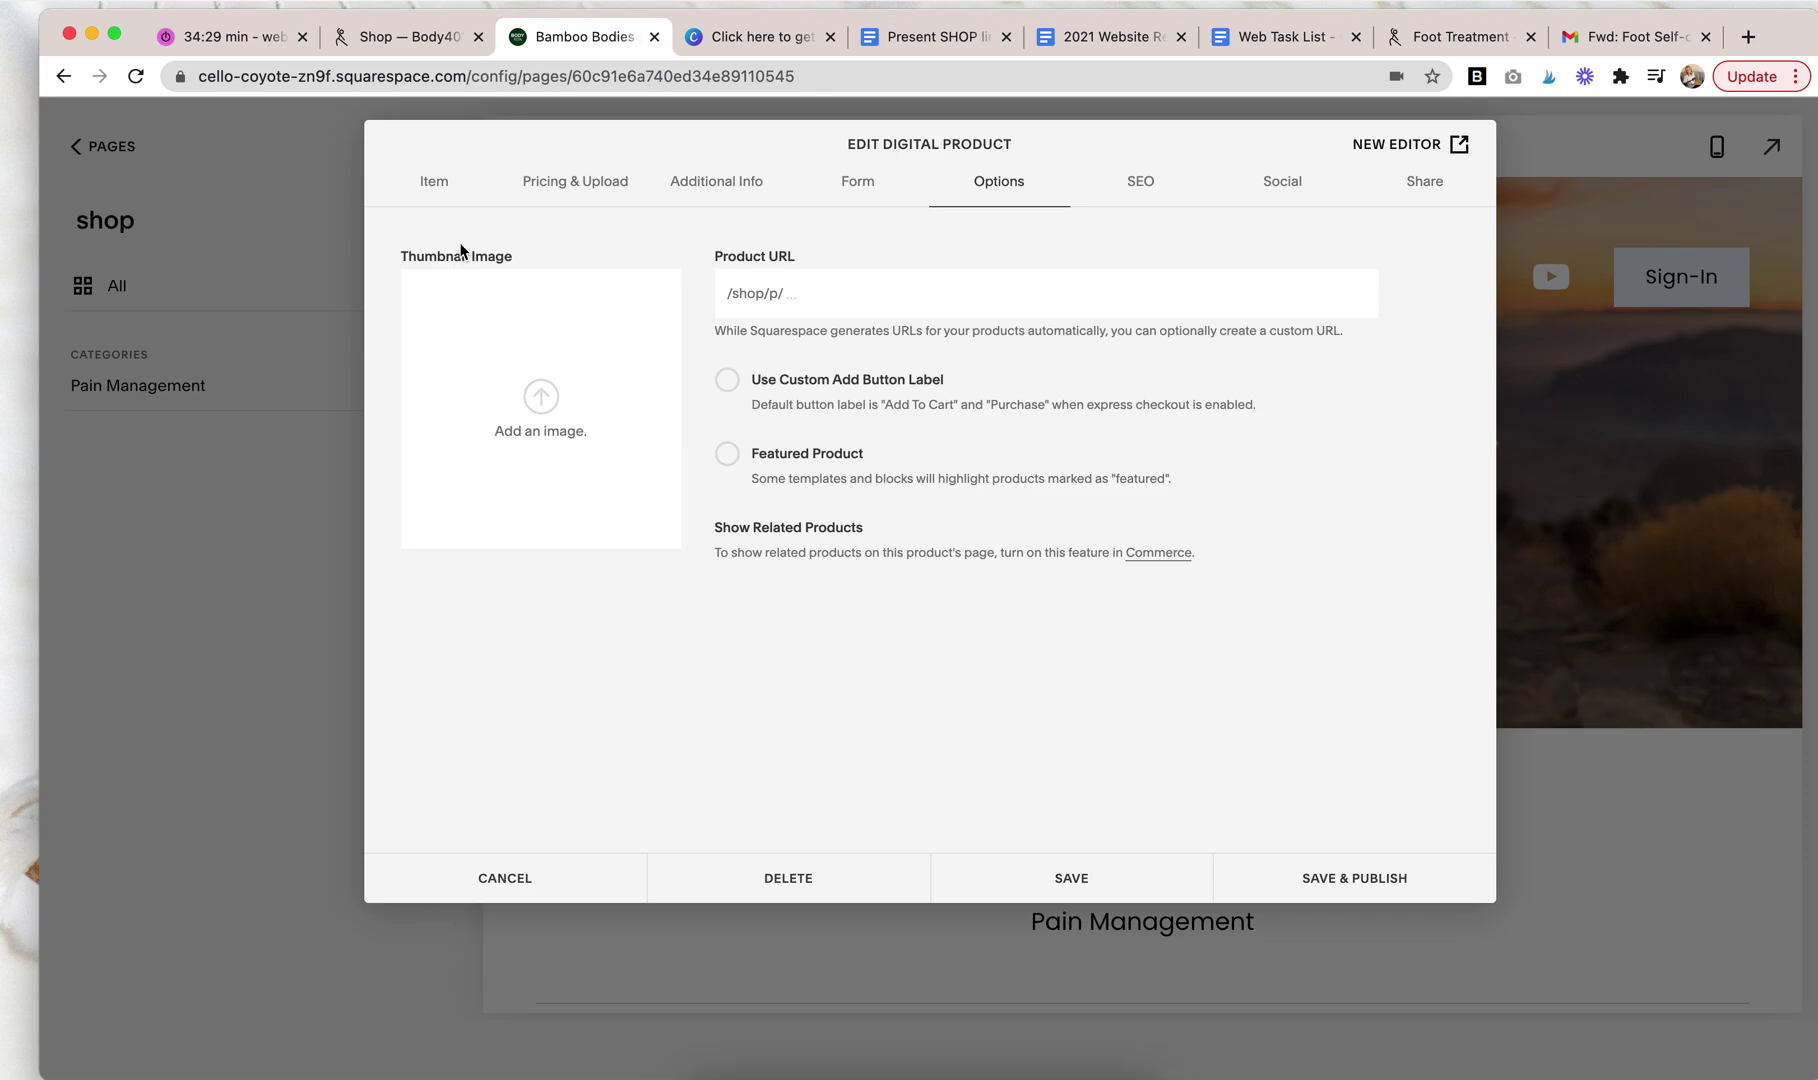
left_click(436, 184)
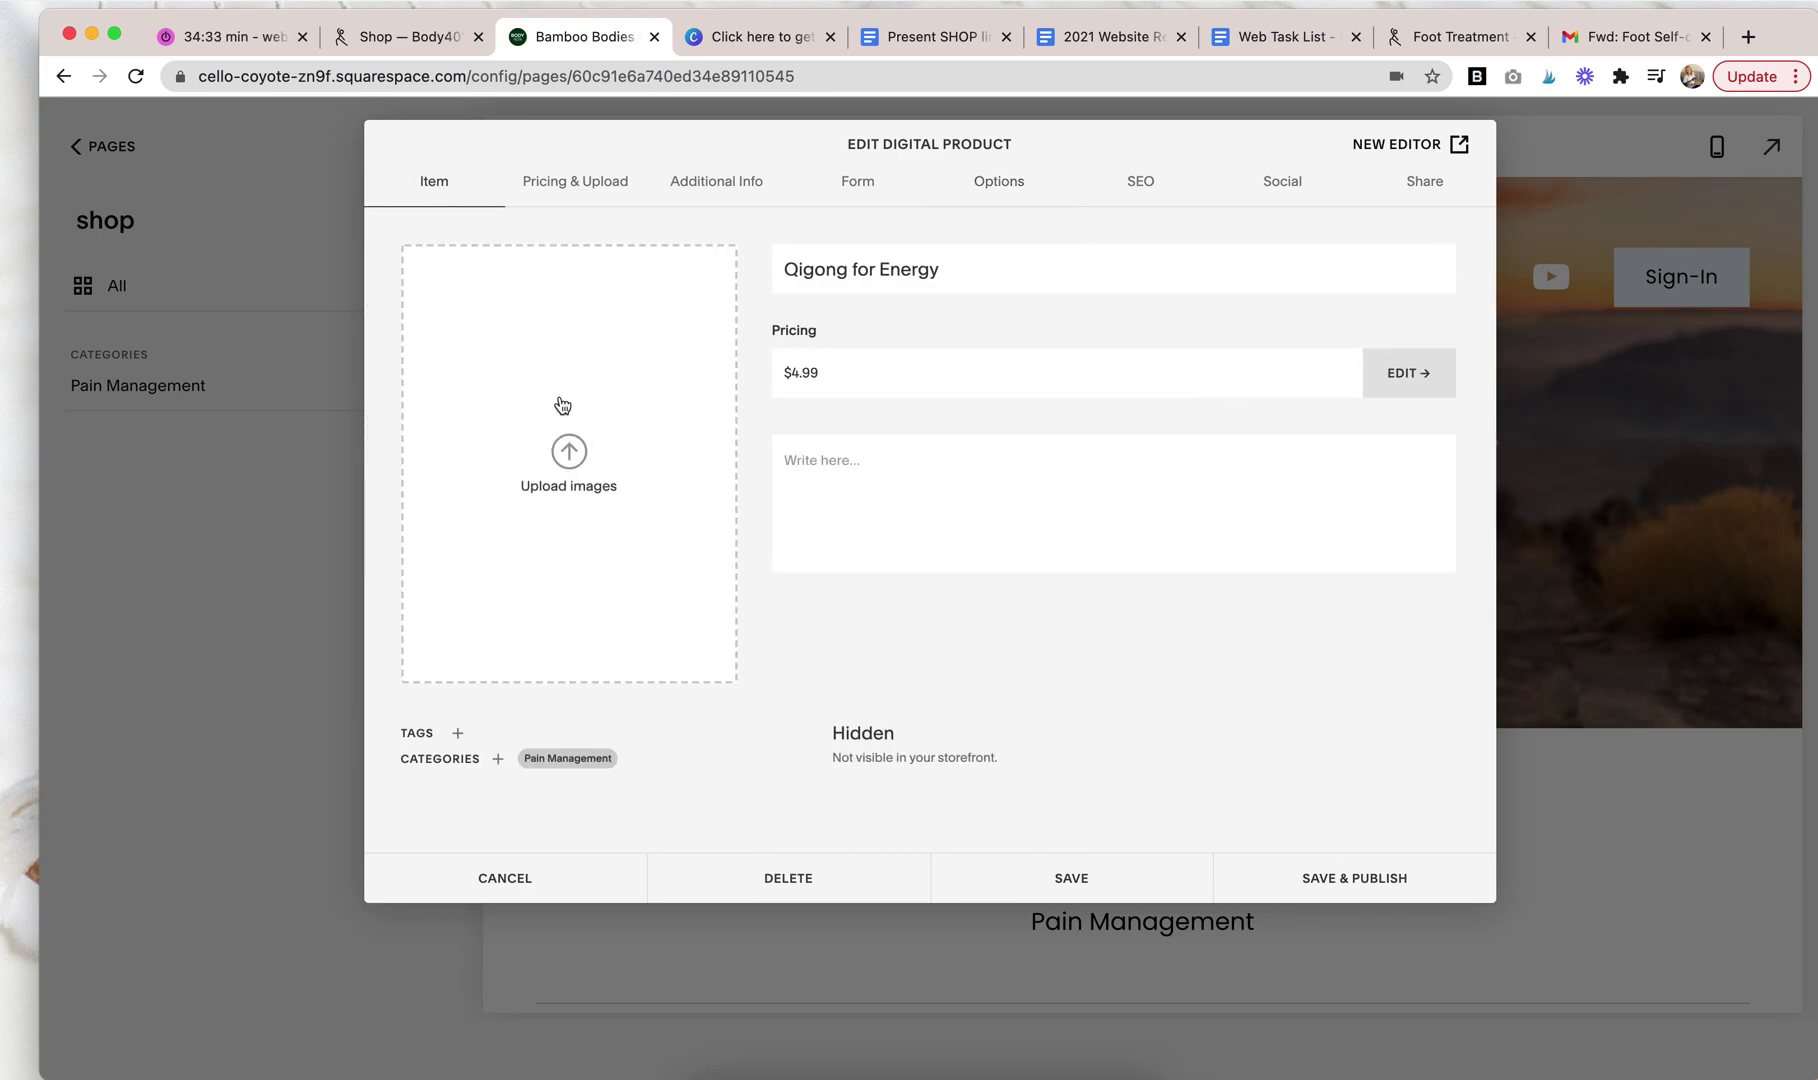
left_click(861, 186)
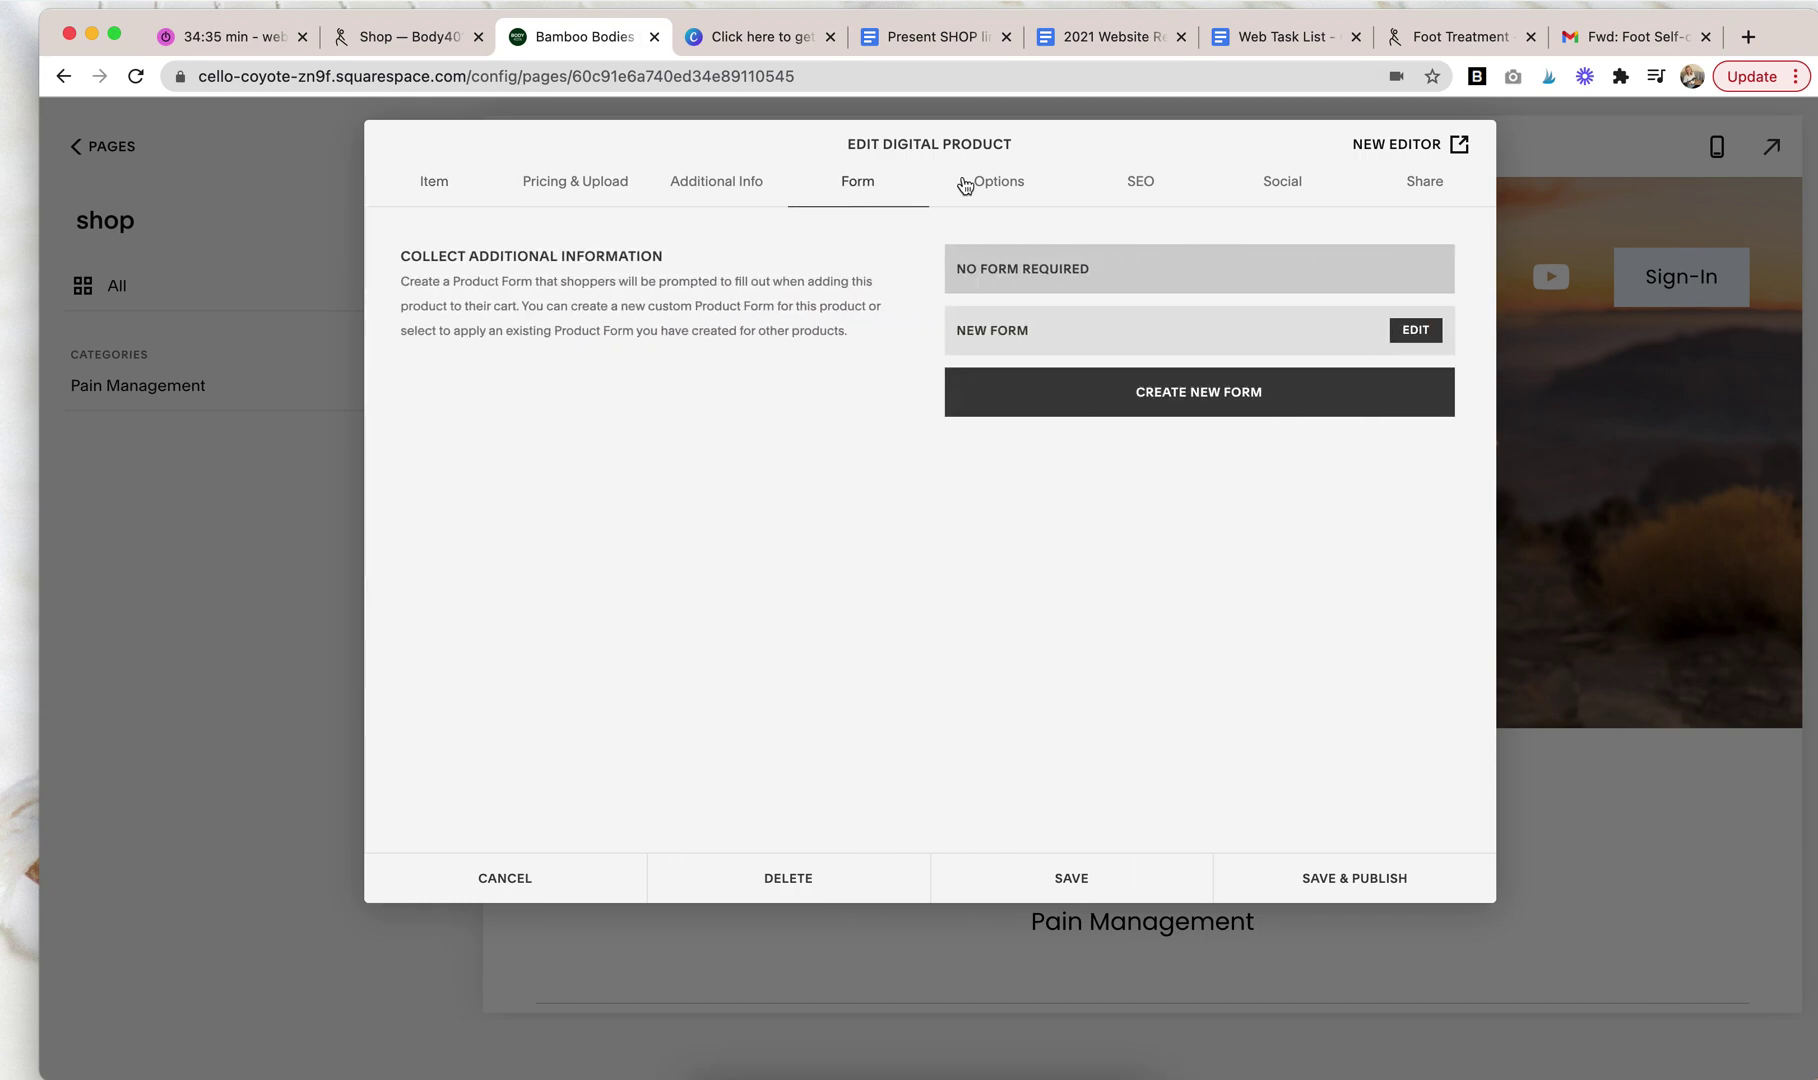
left_click(963, 186)
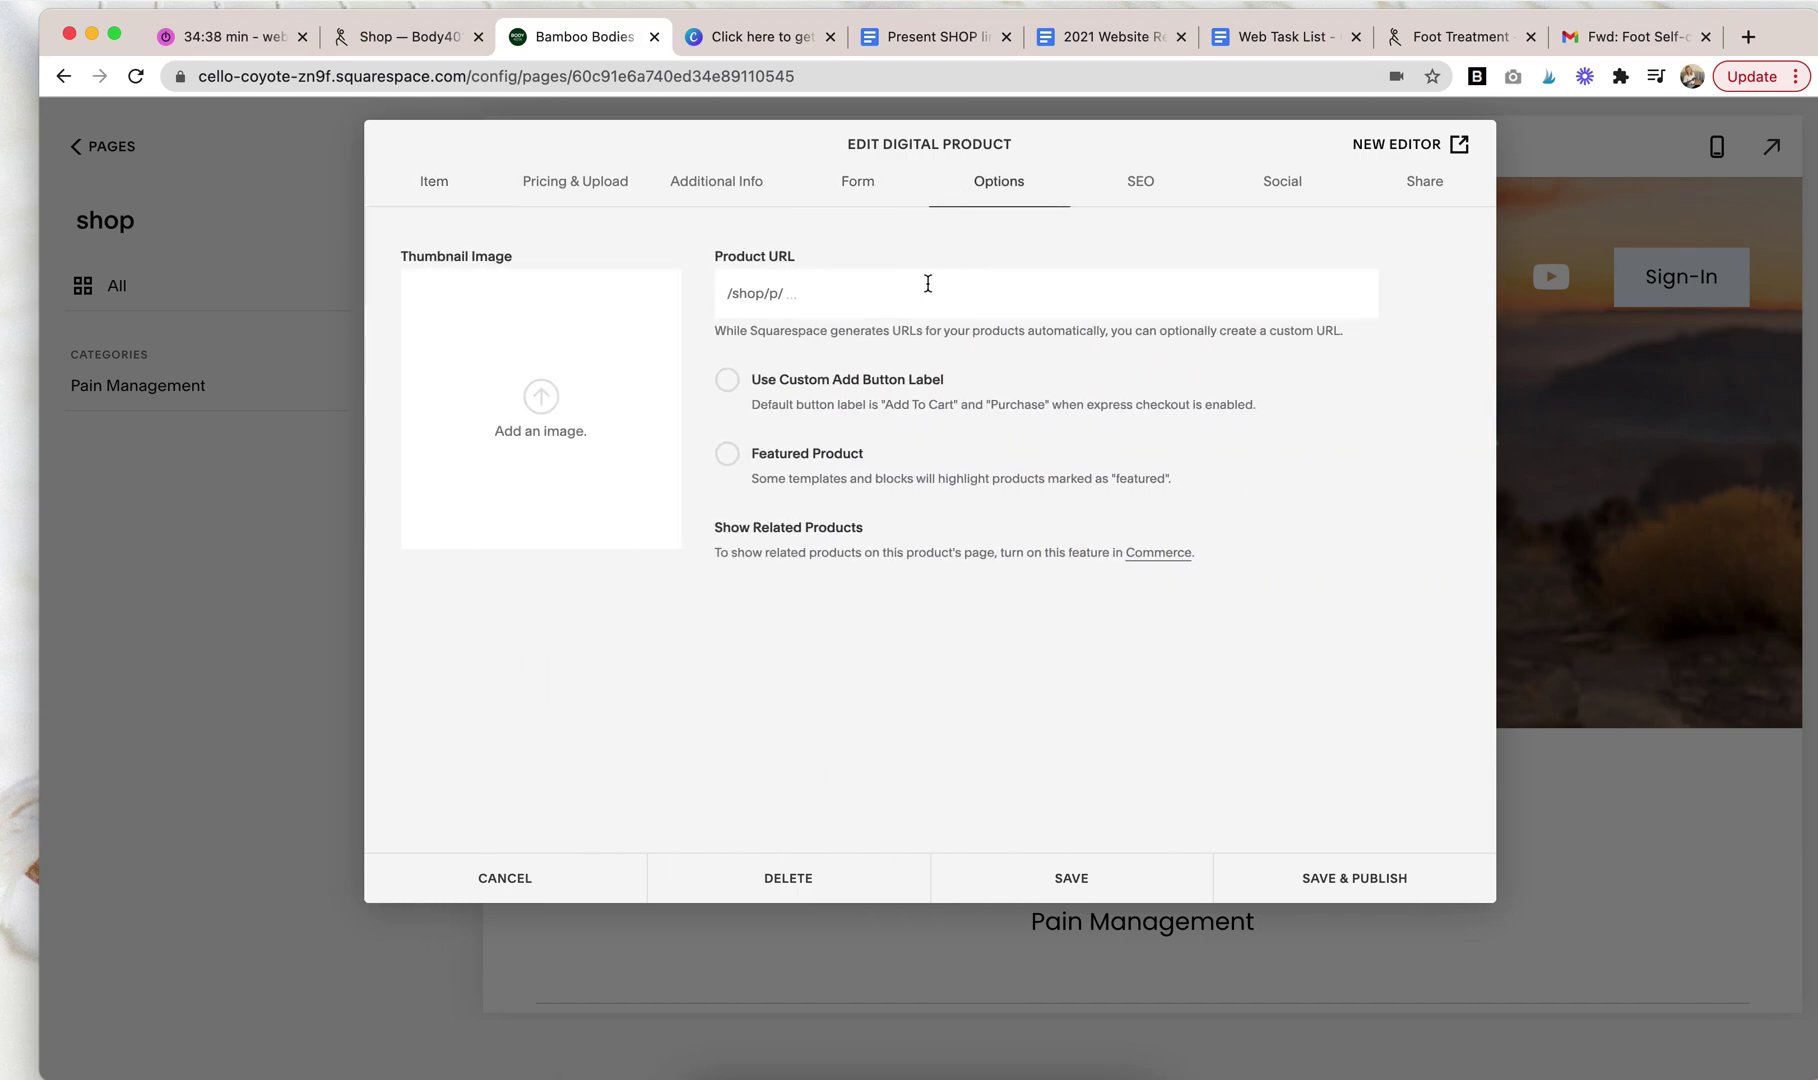
Look over the SEO, Social, Additional Info and Pricing & Upload tabs, attempting to add a file.
left_click(1150, 184)
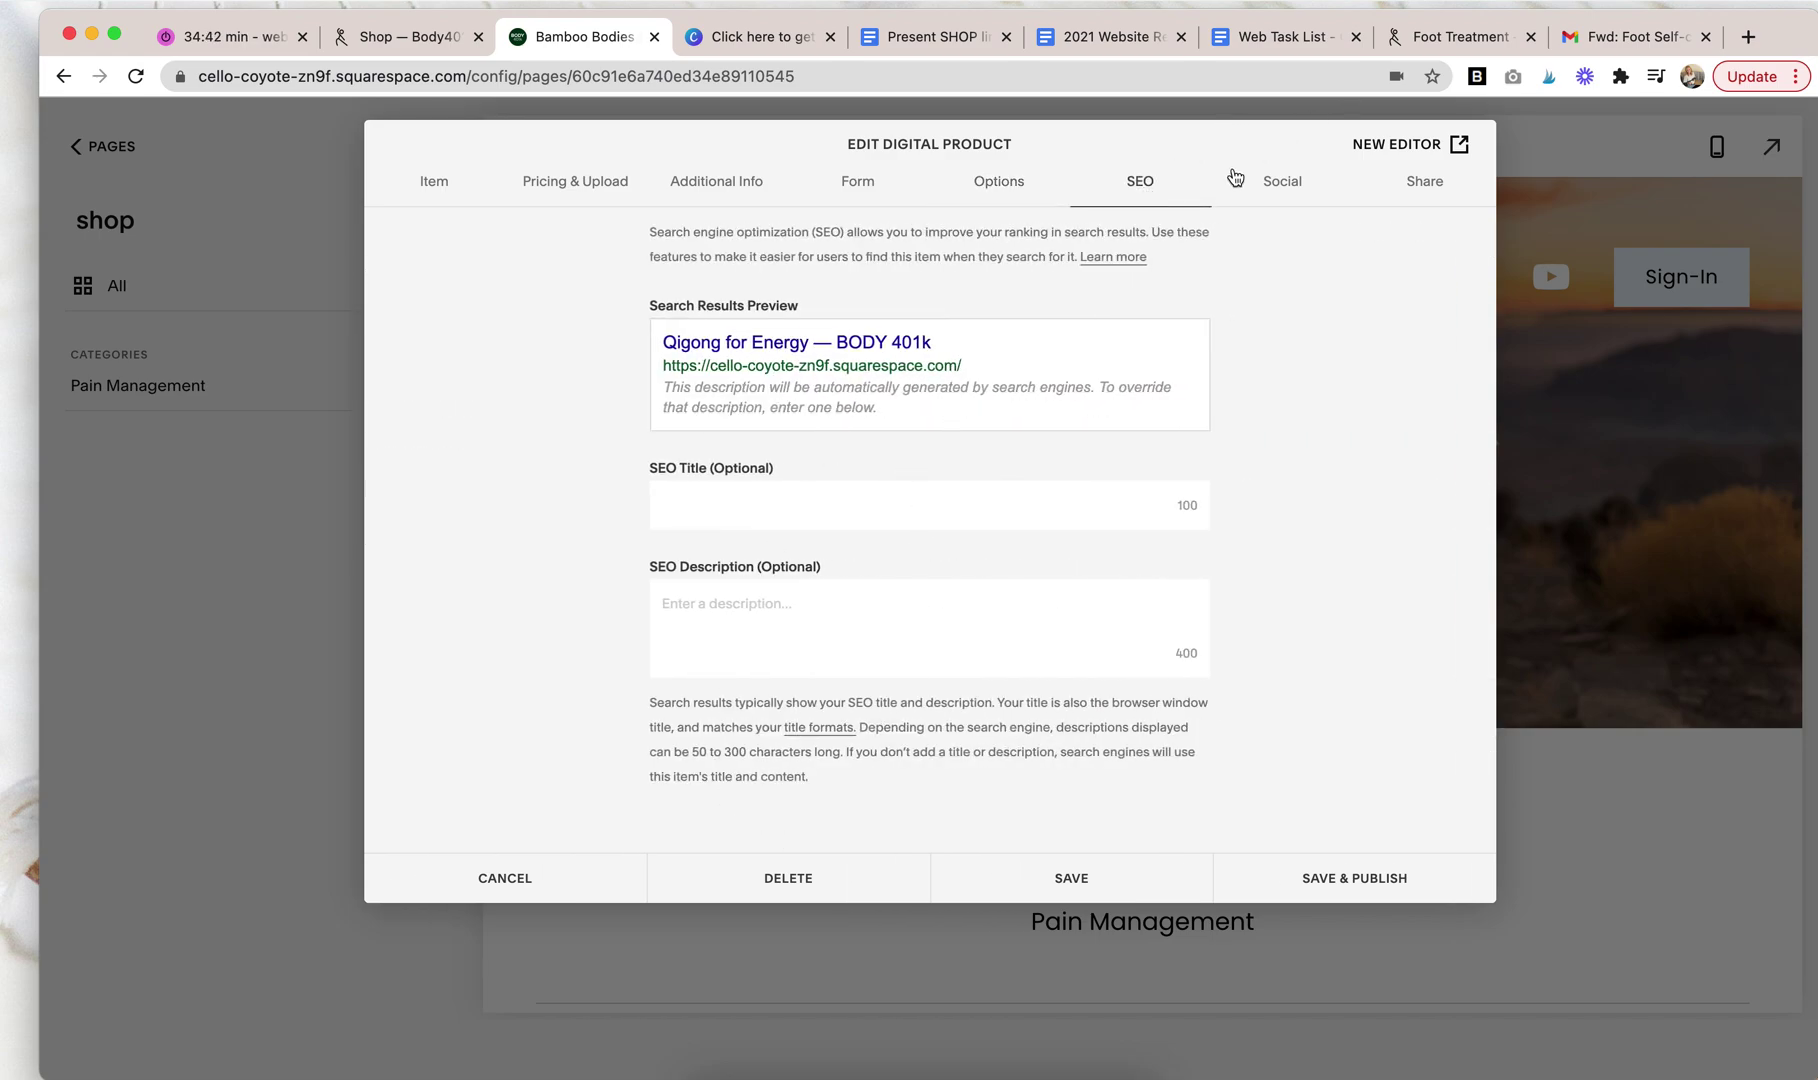
left_click(1262, 190)
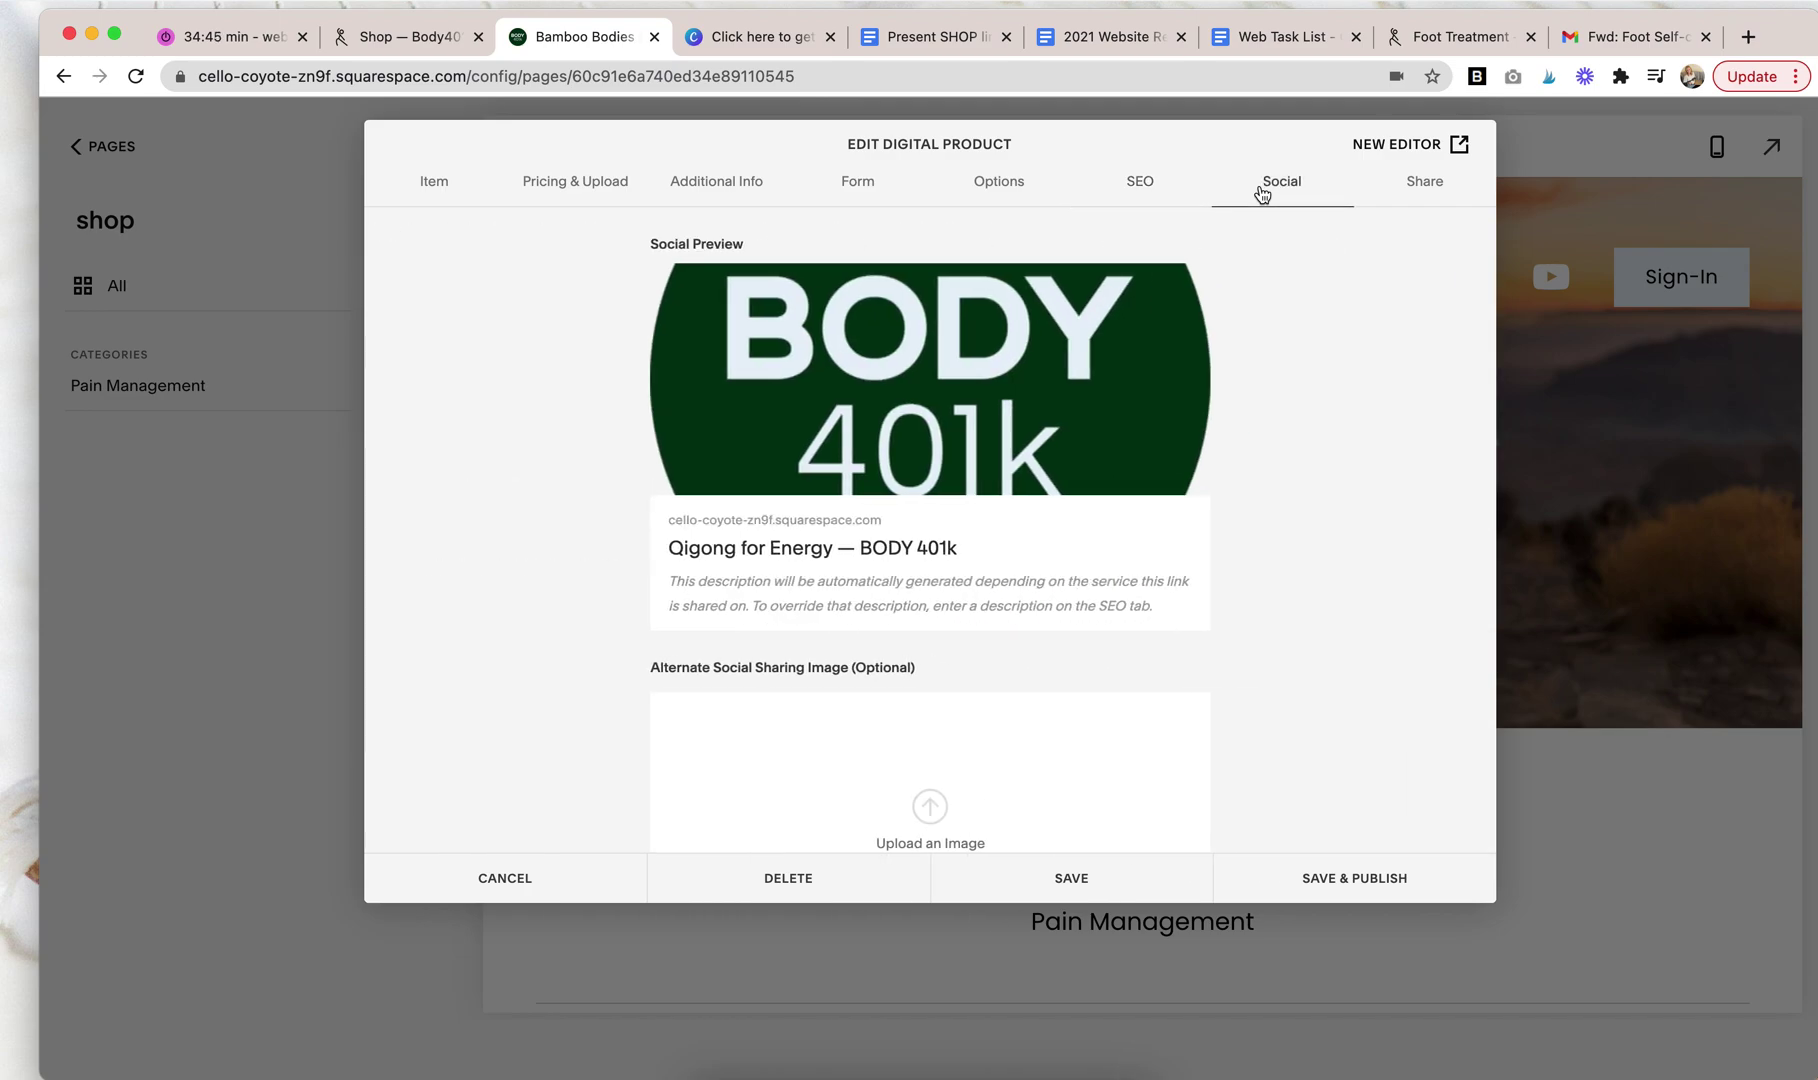
scroll(1098, 498, "up", 1)
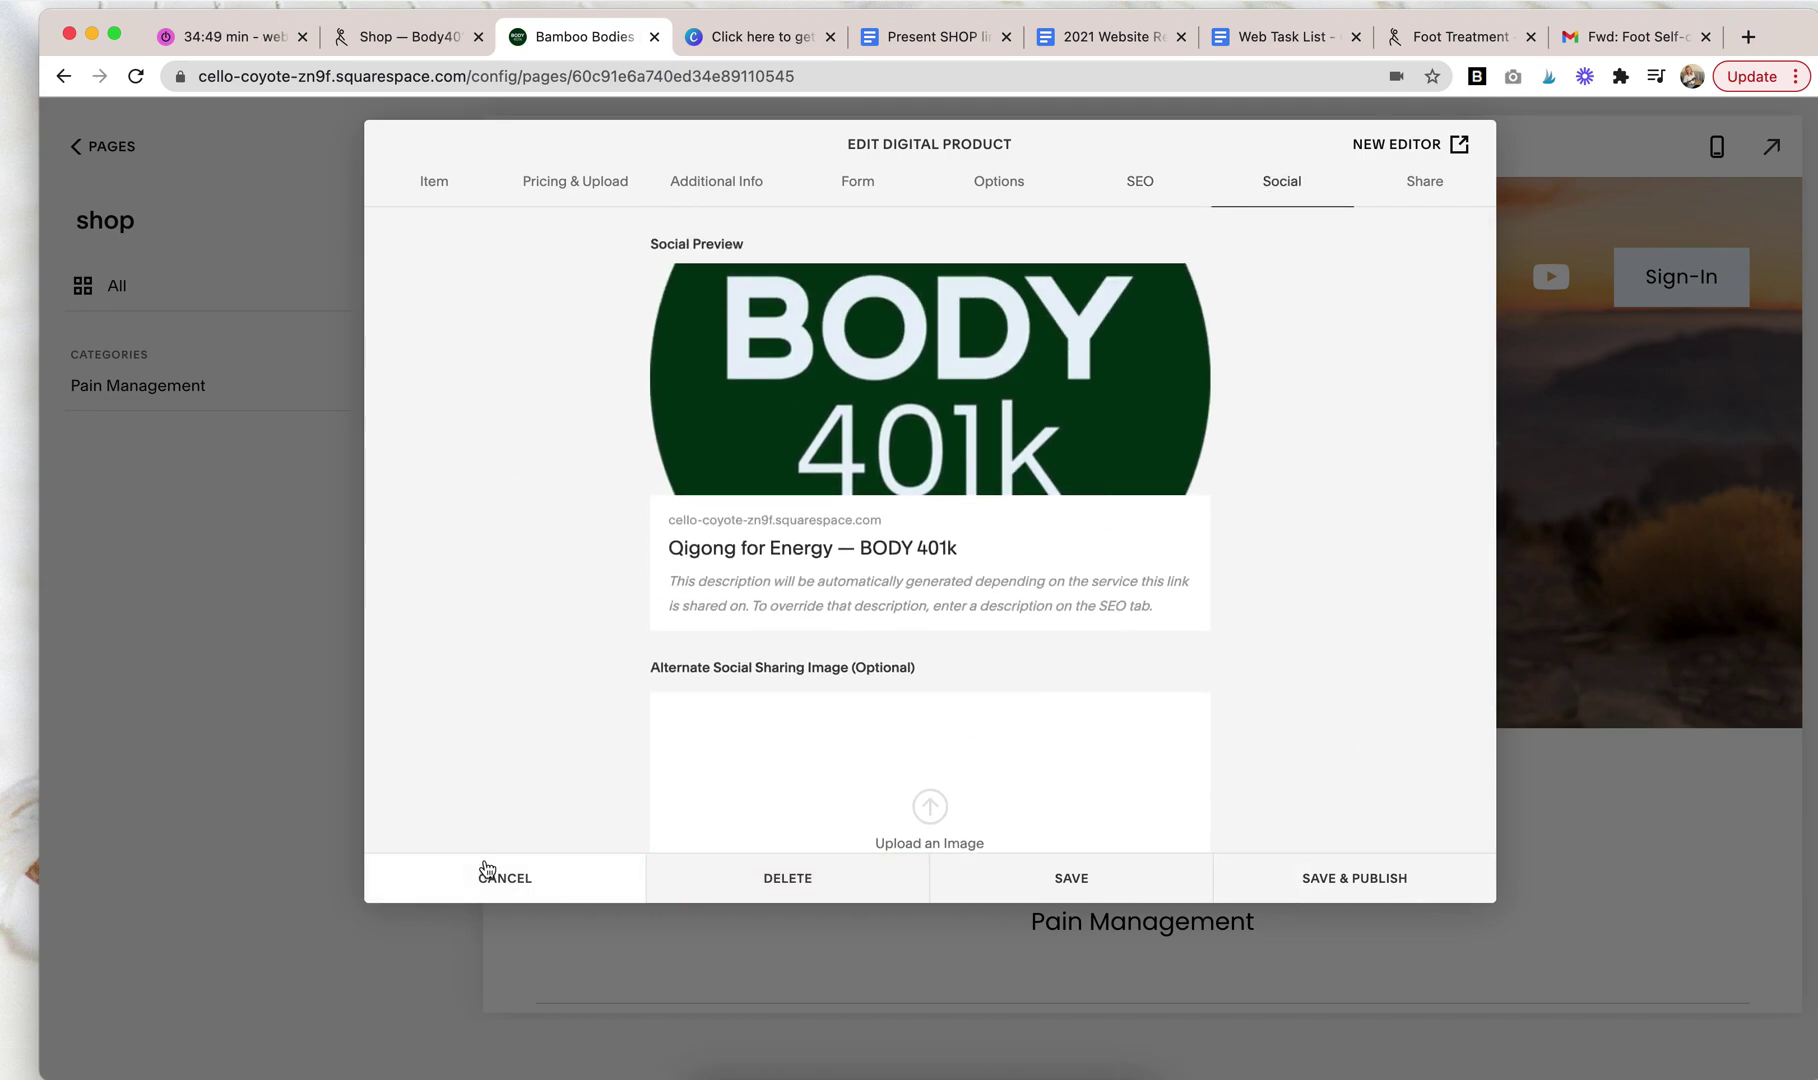
left_click(733, 180)
left_click(594, 180)
left_click(485, 400)
left_click(1168, 758)
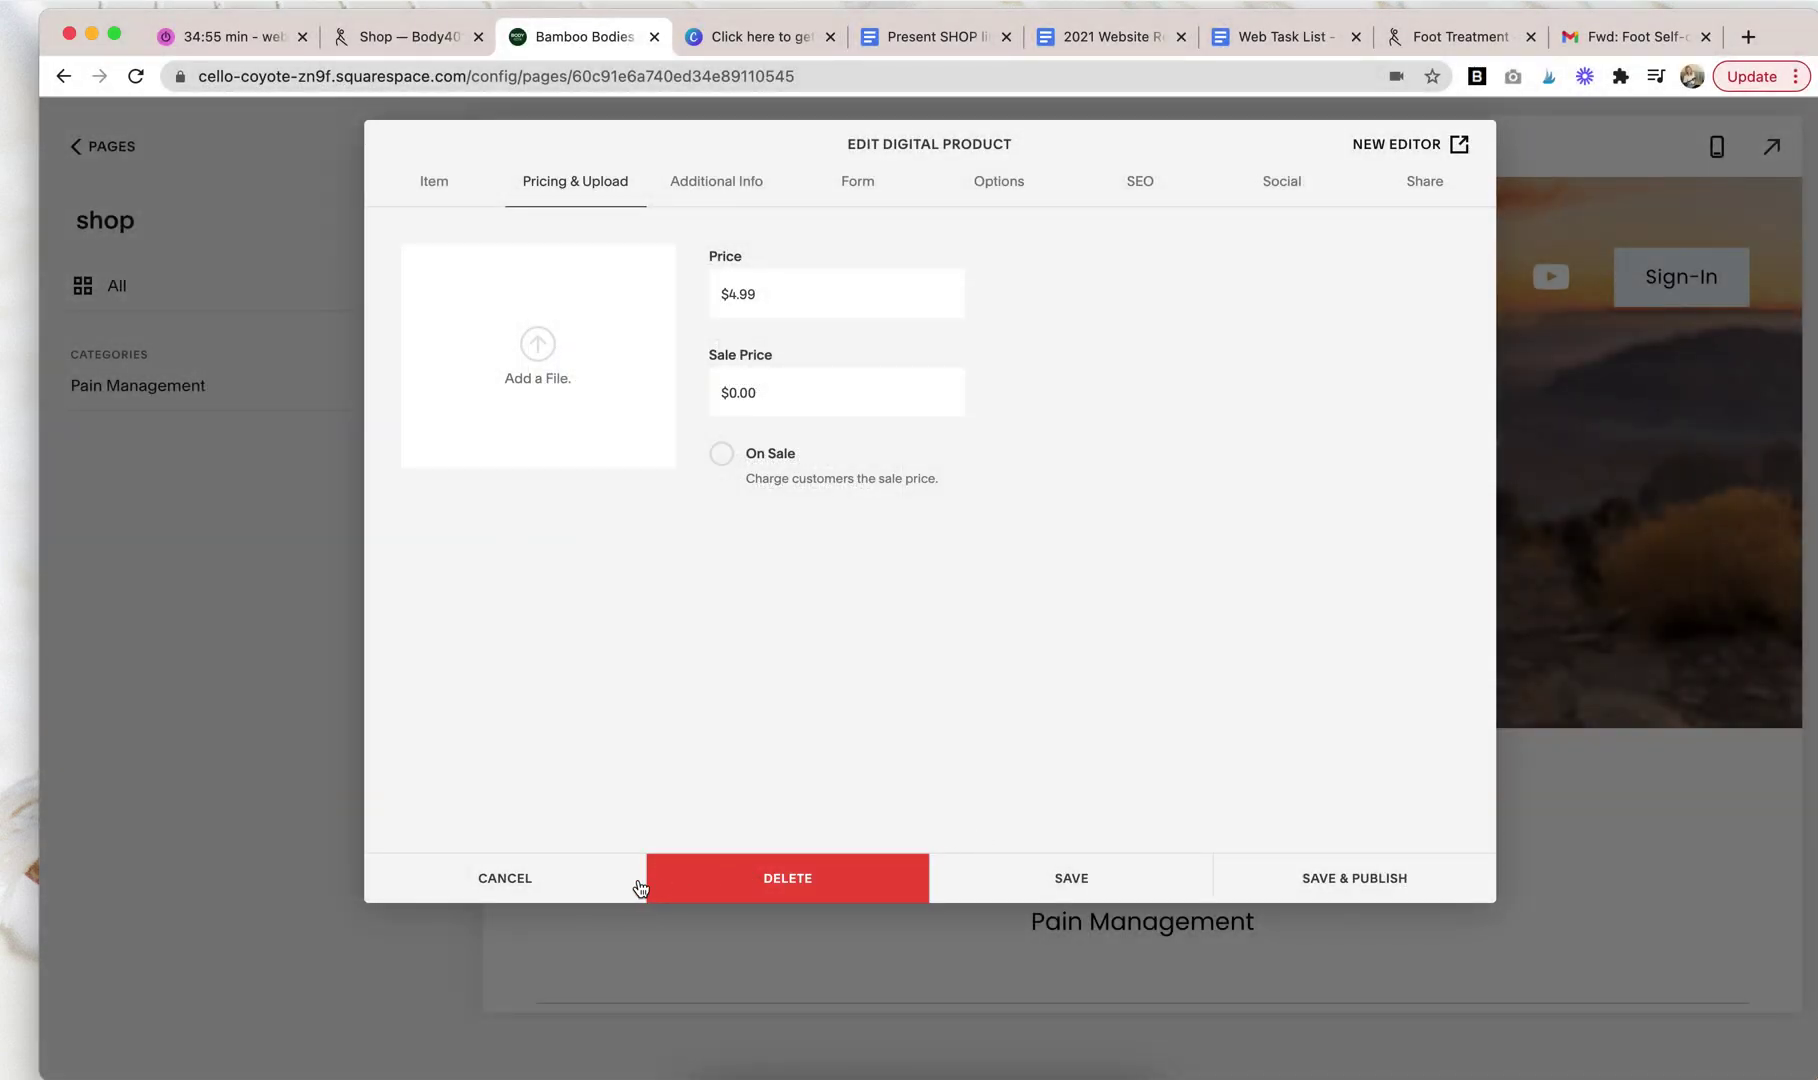
Cancel out of the product editor and discard the unsaved changes.
left_click(732, 880)
left_click(844, 955)
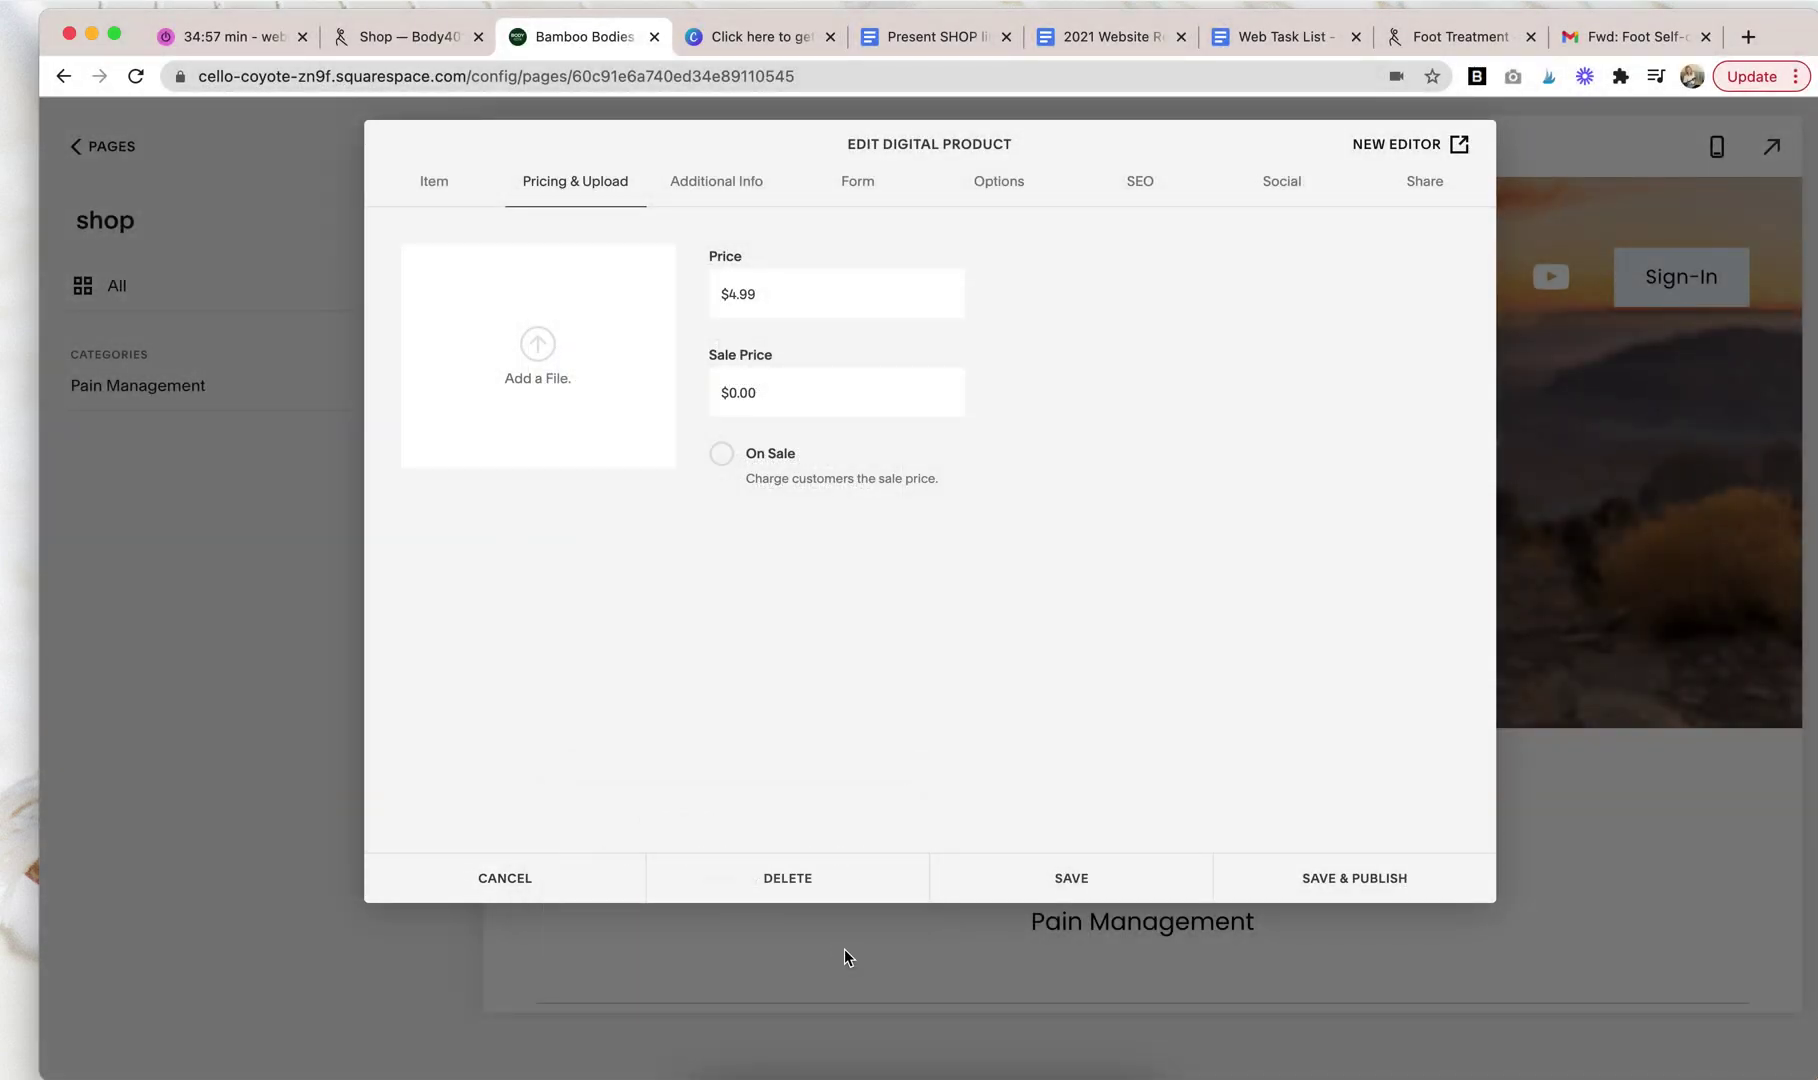
left_click(844, 957)
left_click(853, 1008)
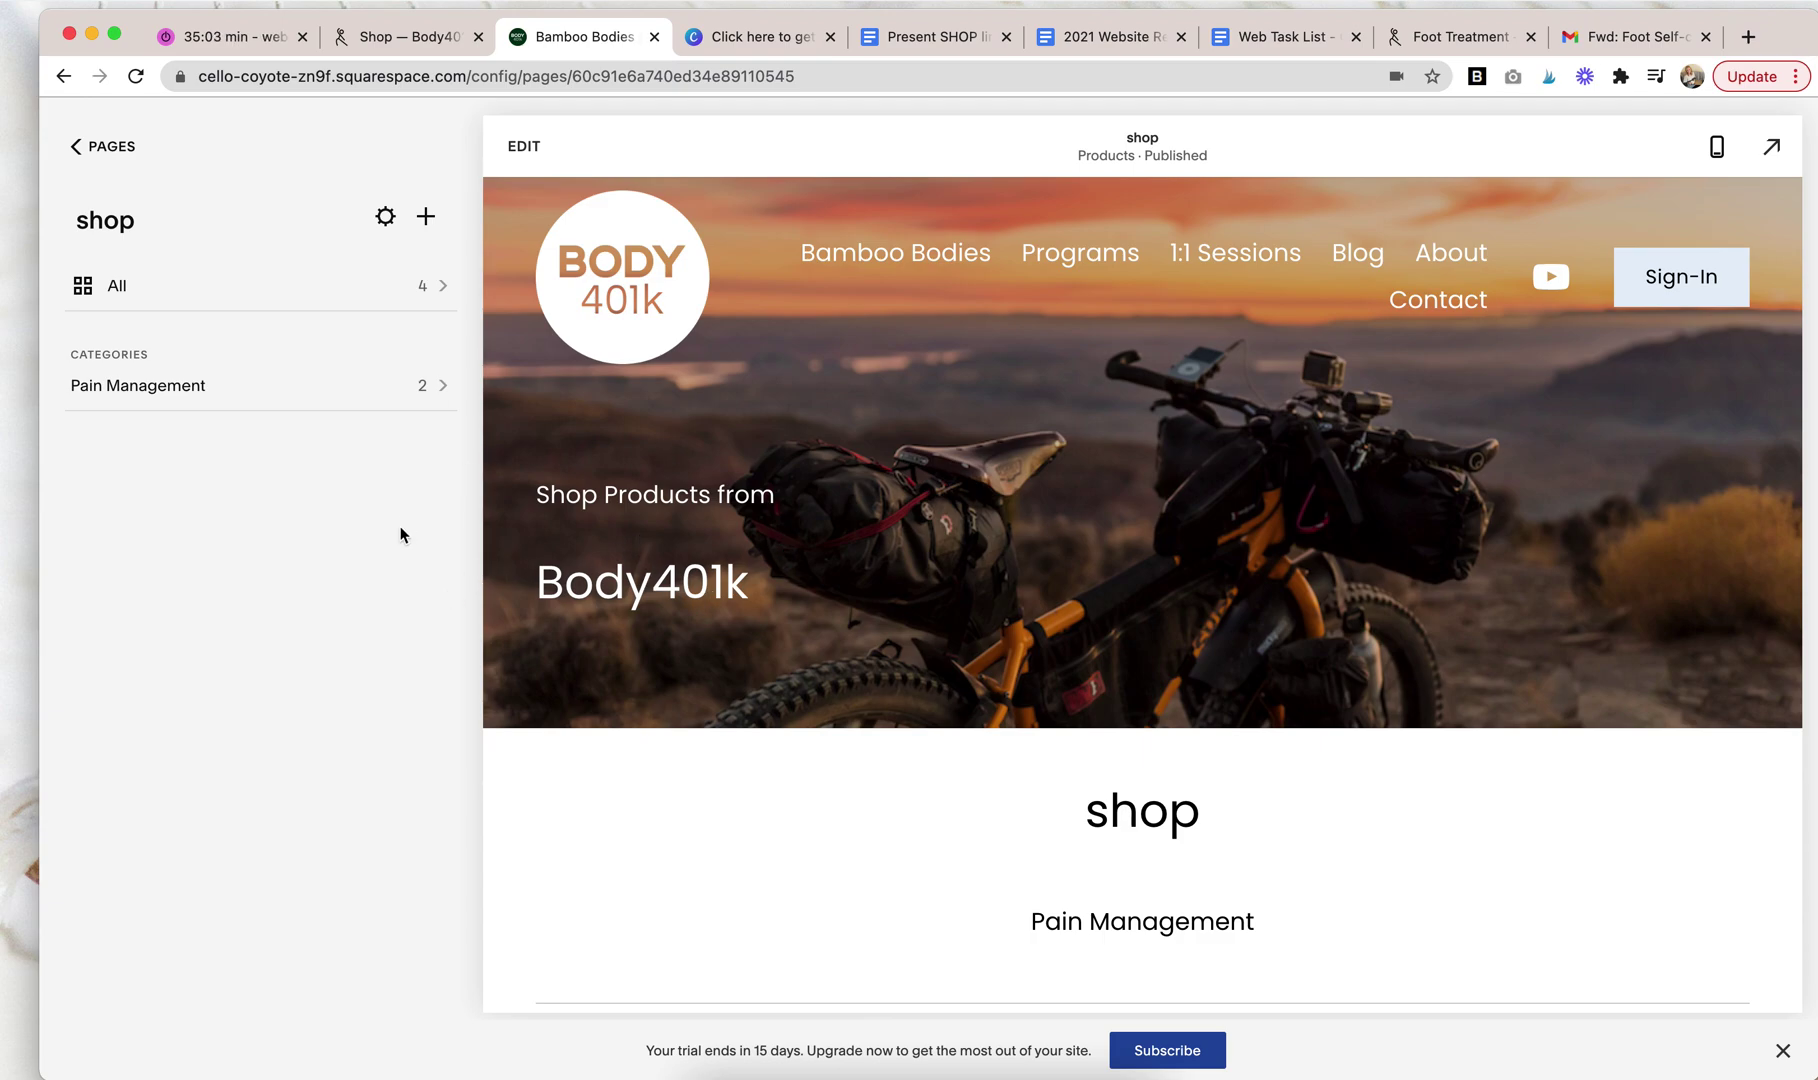
Leave the shop page and return through Pages to the main site dashboard.
scroll(666, 920, "down", 6)
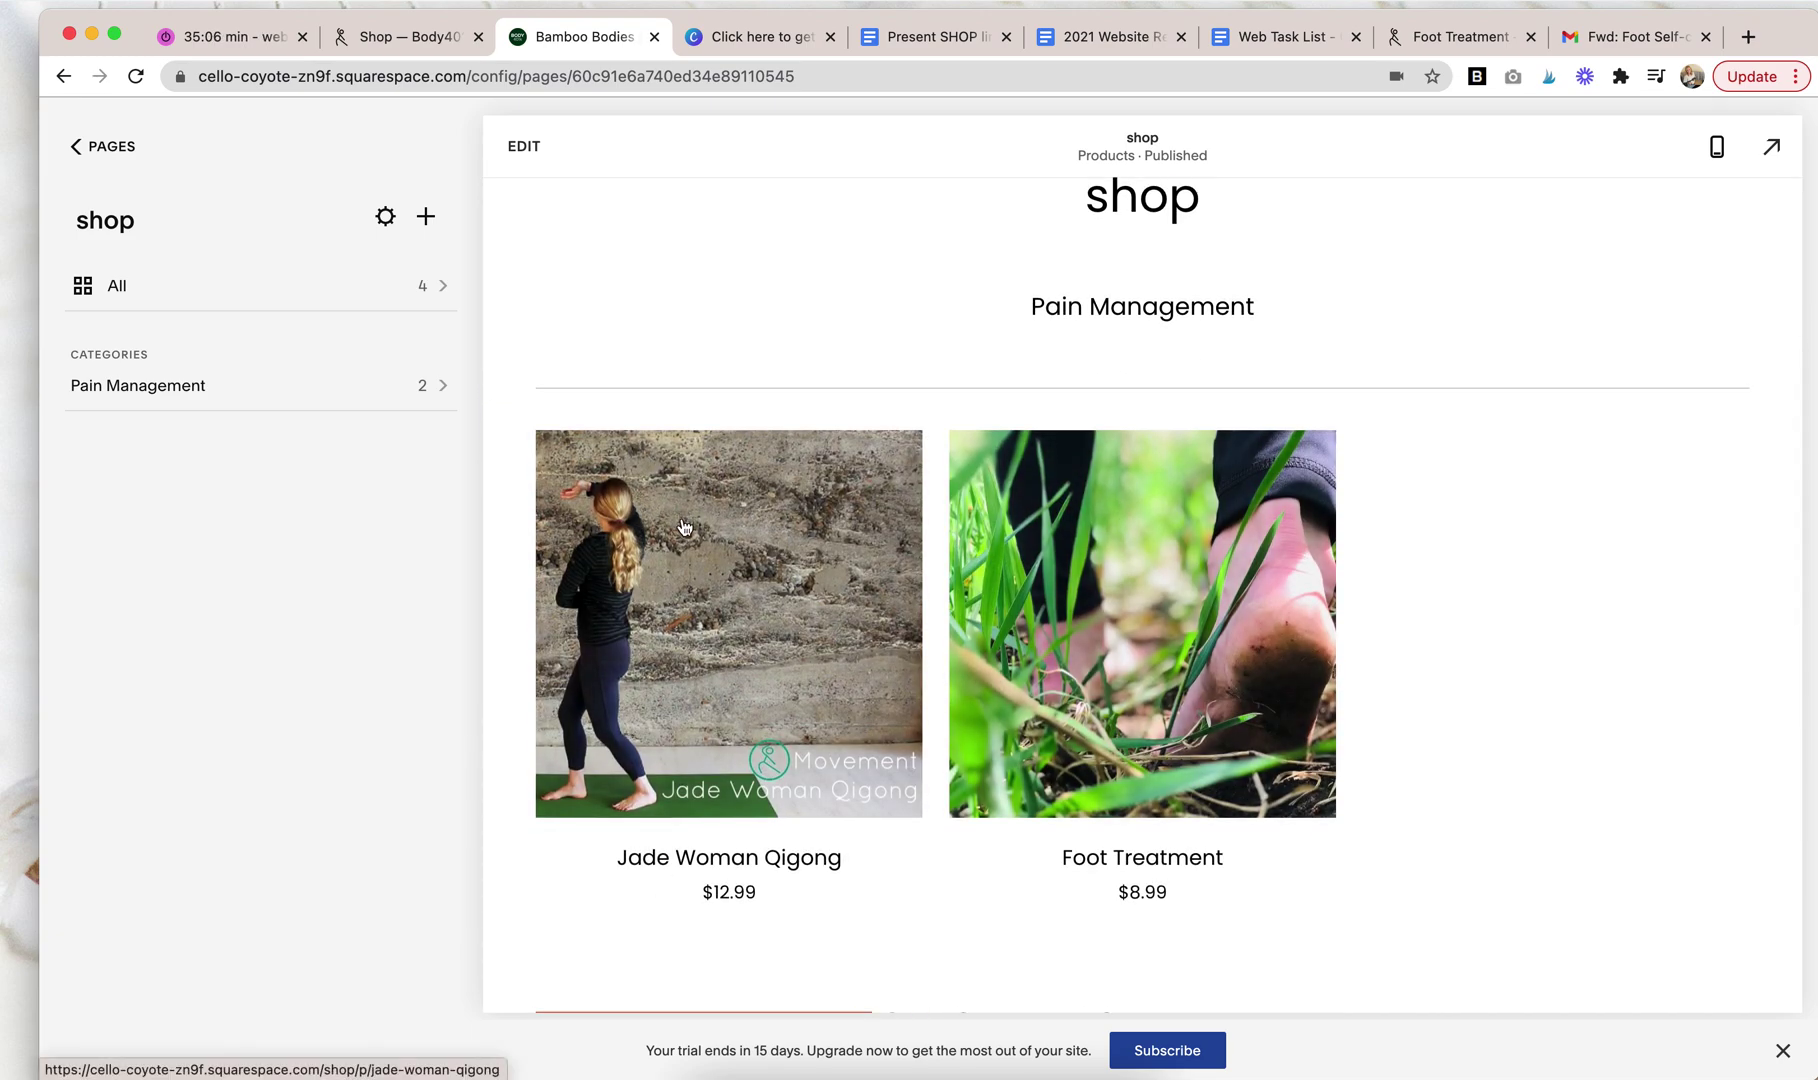
left_click(115, 148)
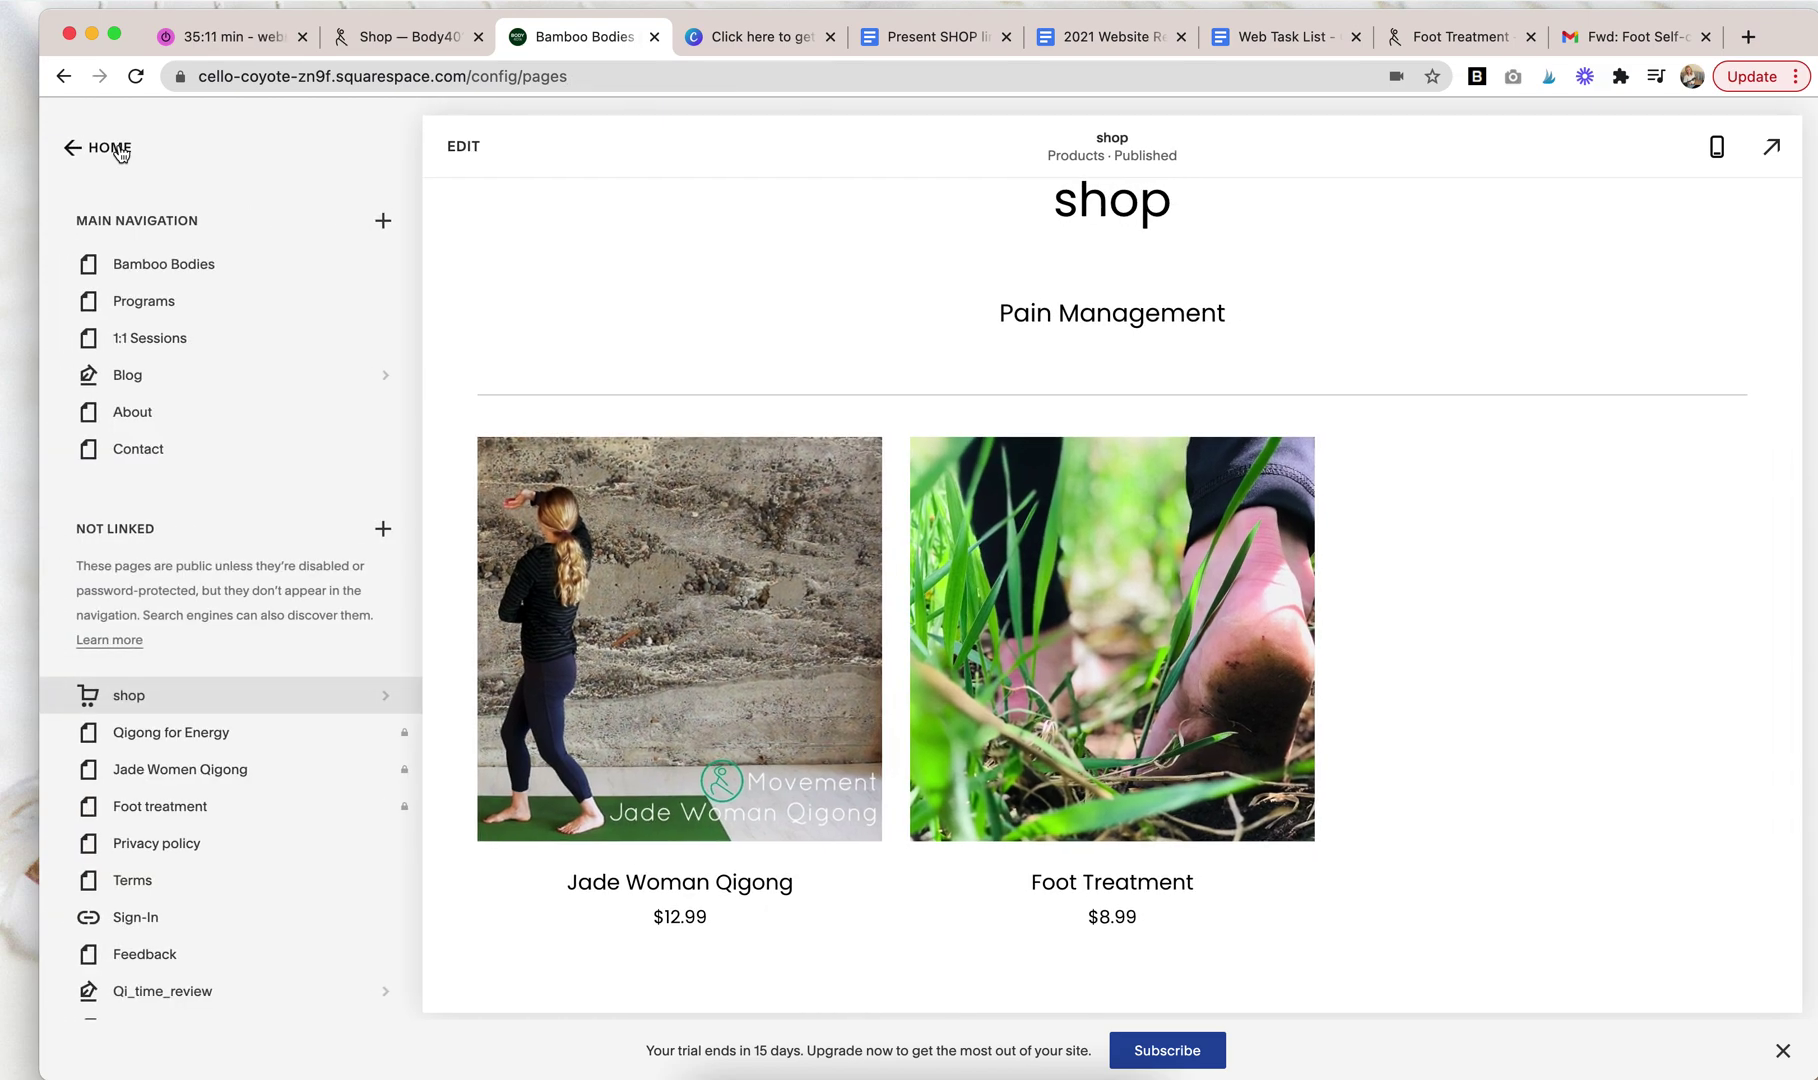
left_click(112, 146)
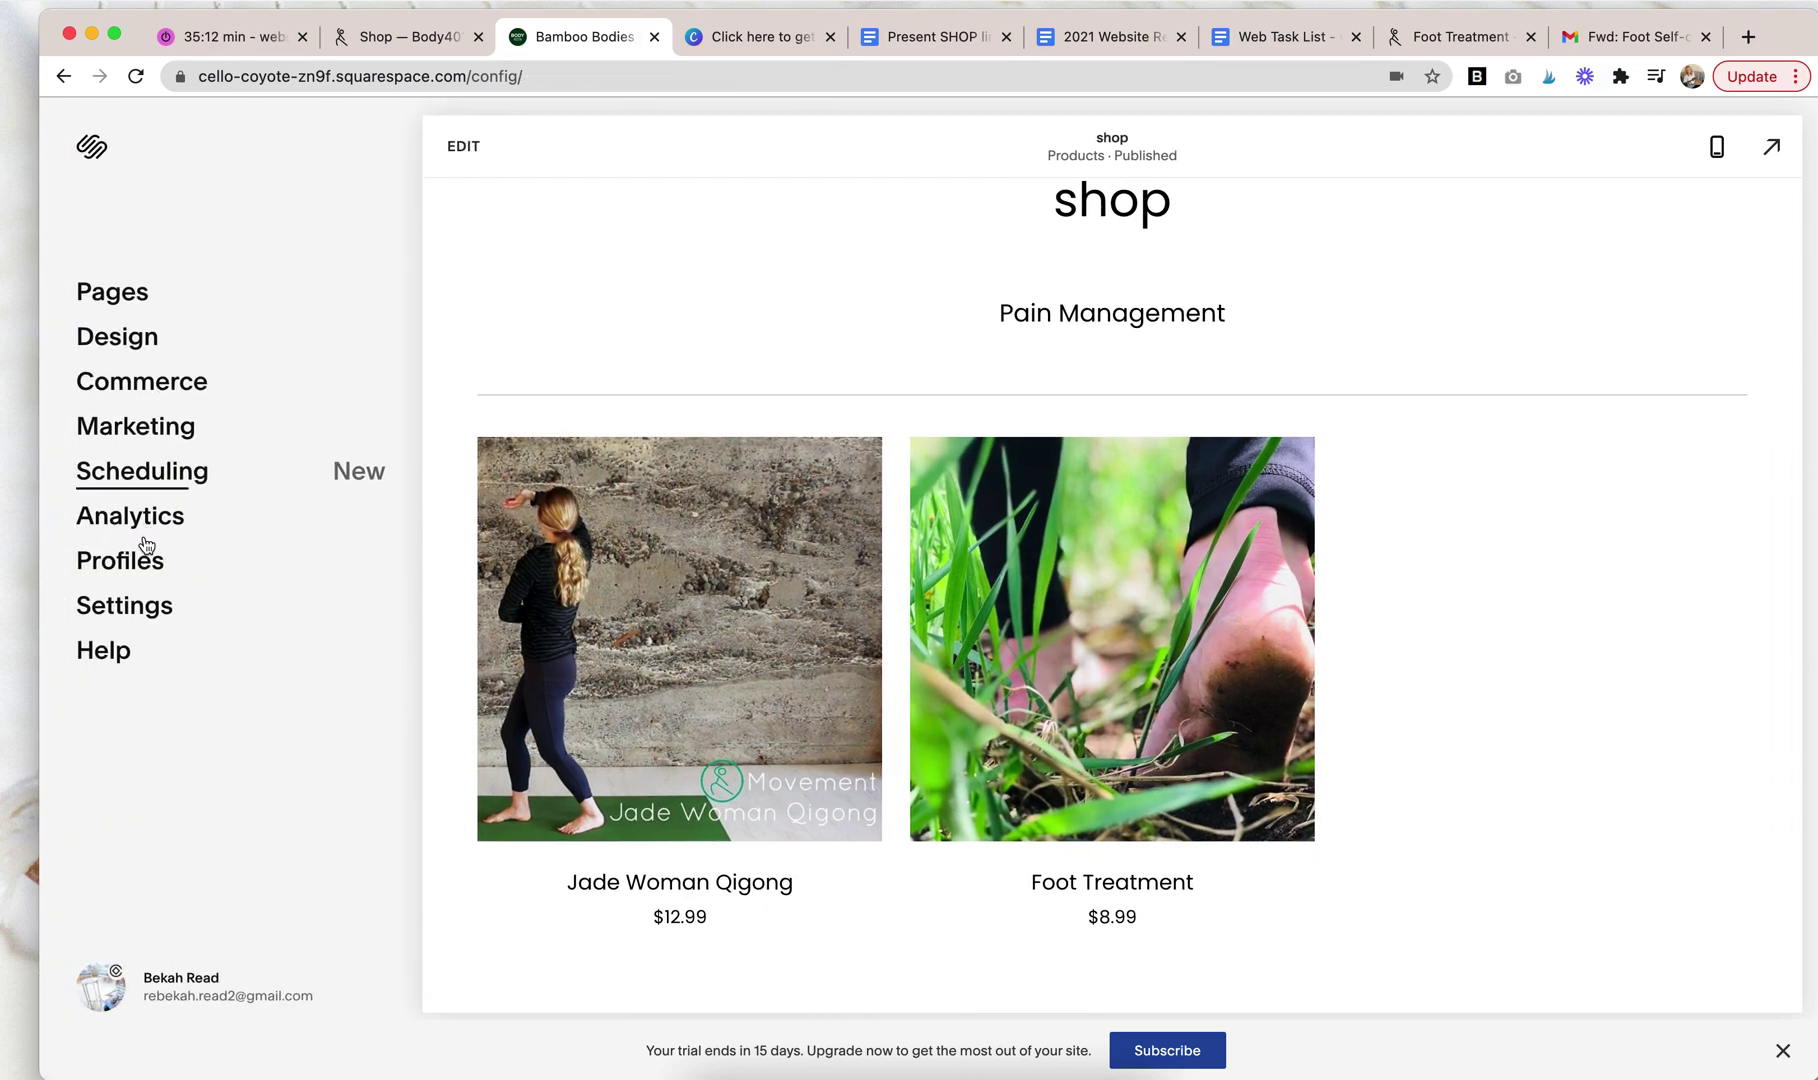
Check the store's Orders under Commerce, then open Customer Notifications.
left_click(156, 391)
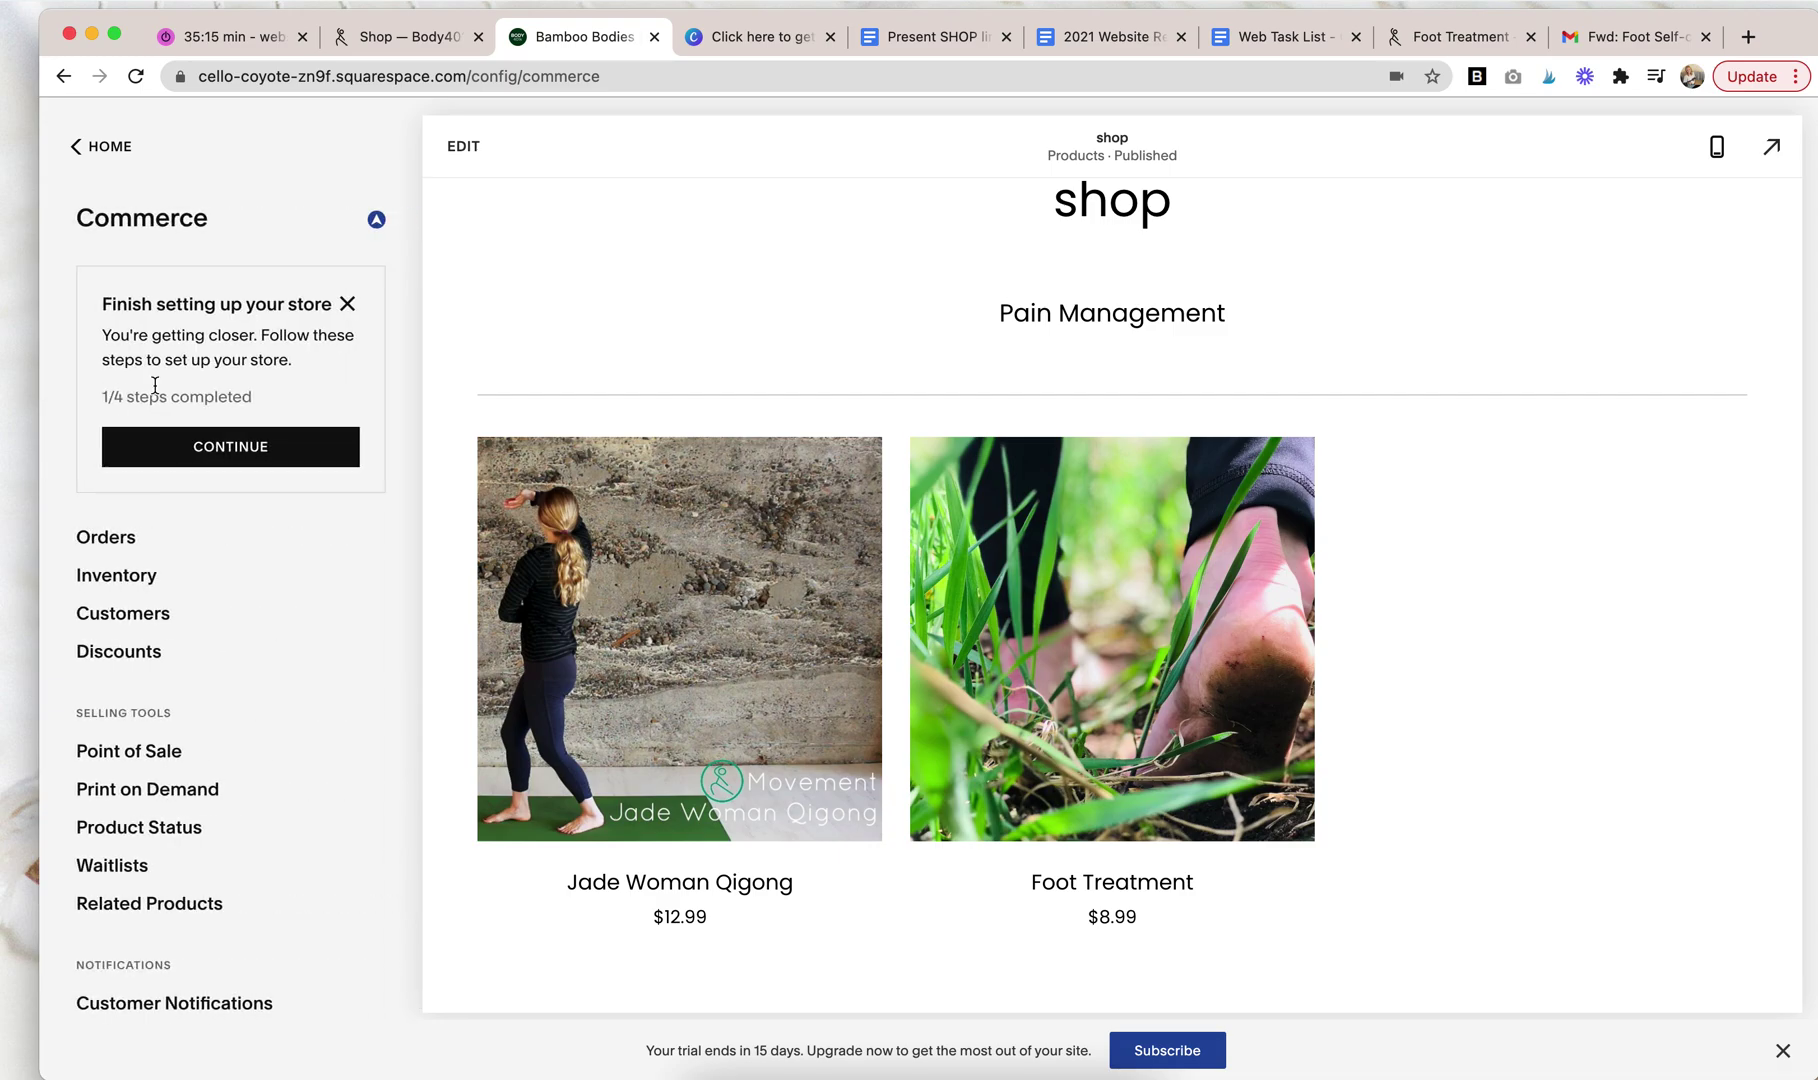
scroll(130, 600, "down", 1)
left_click(110, 521)
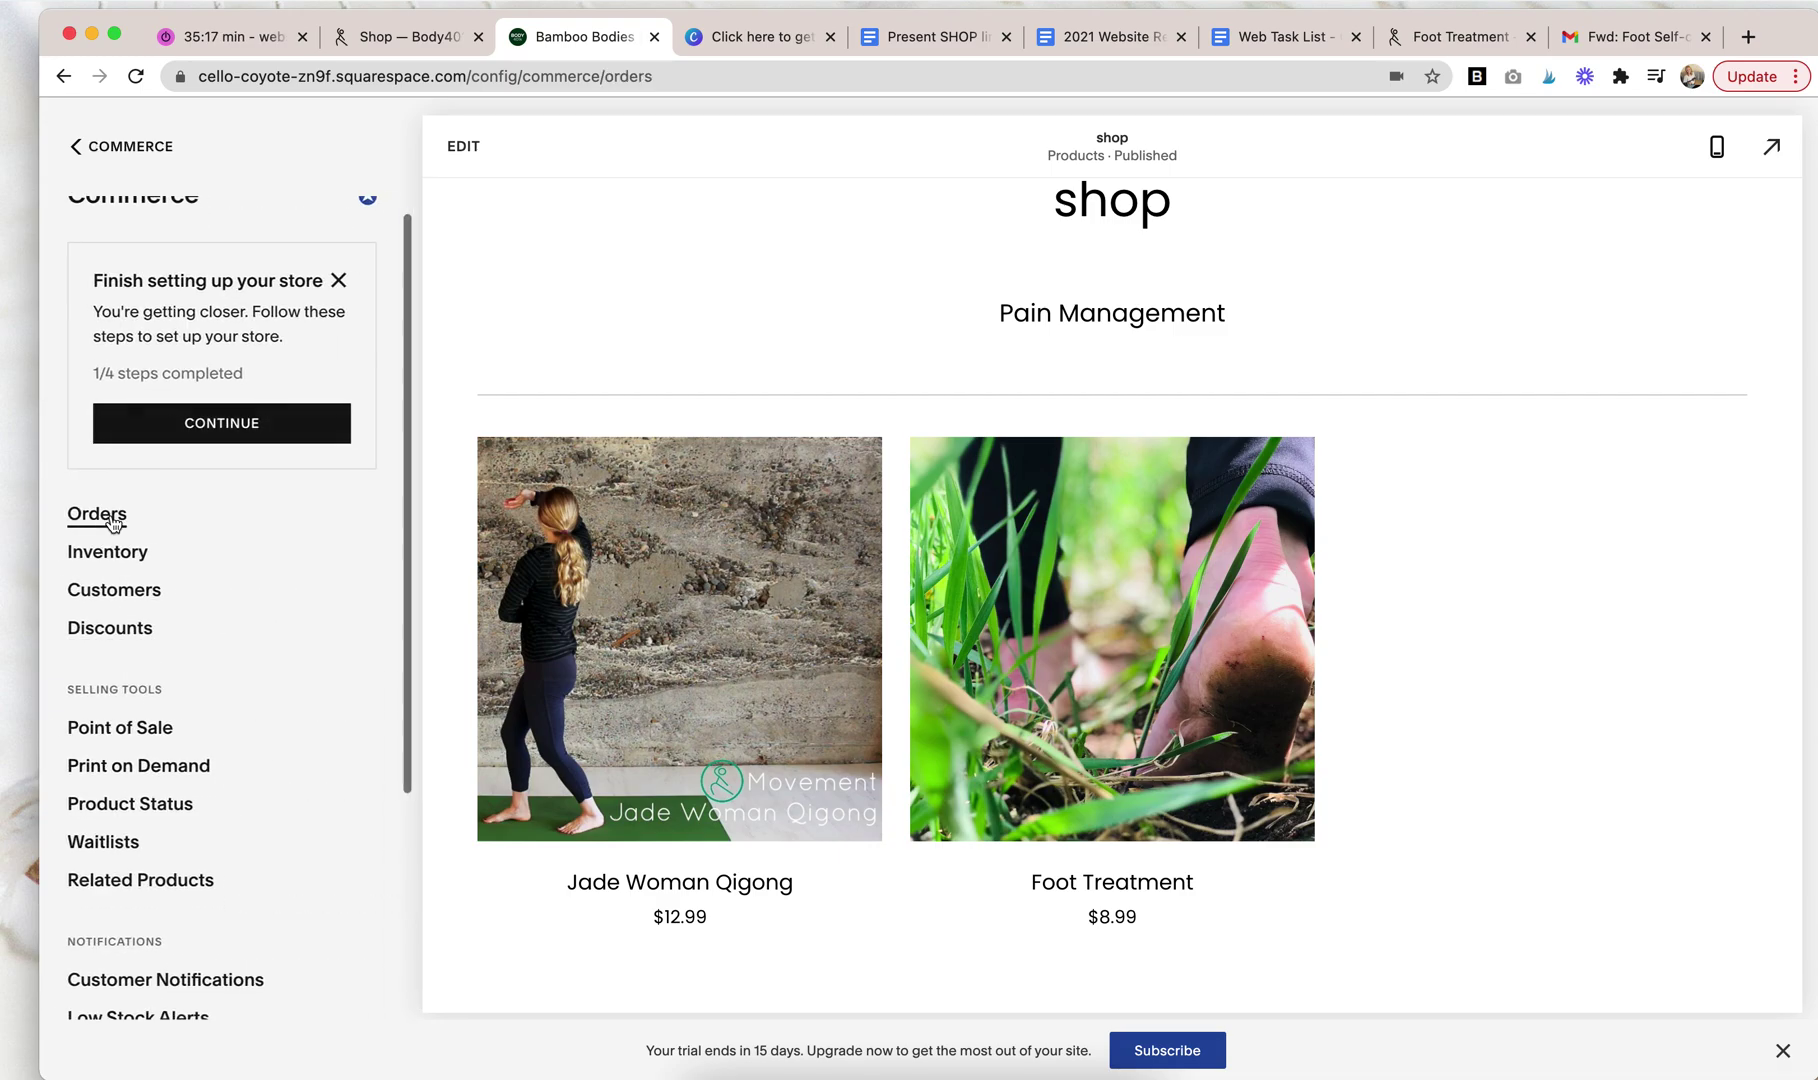
left_click(115, 146)
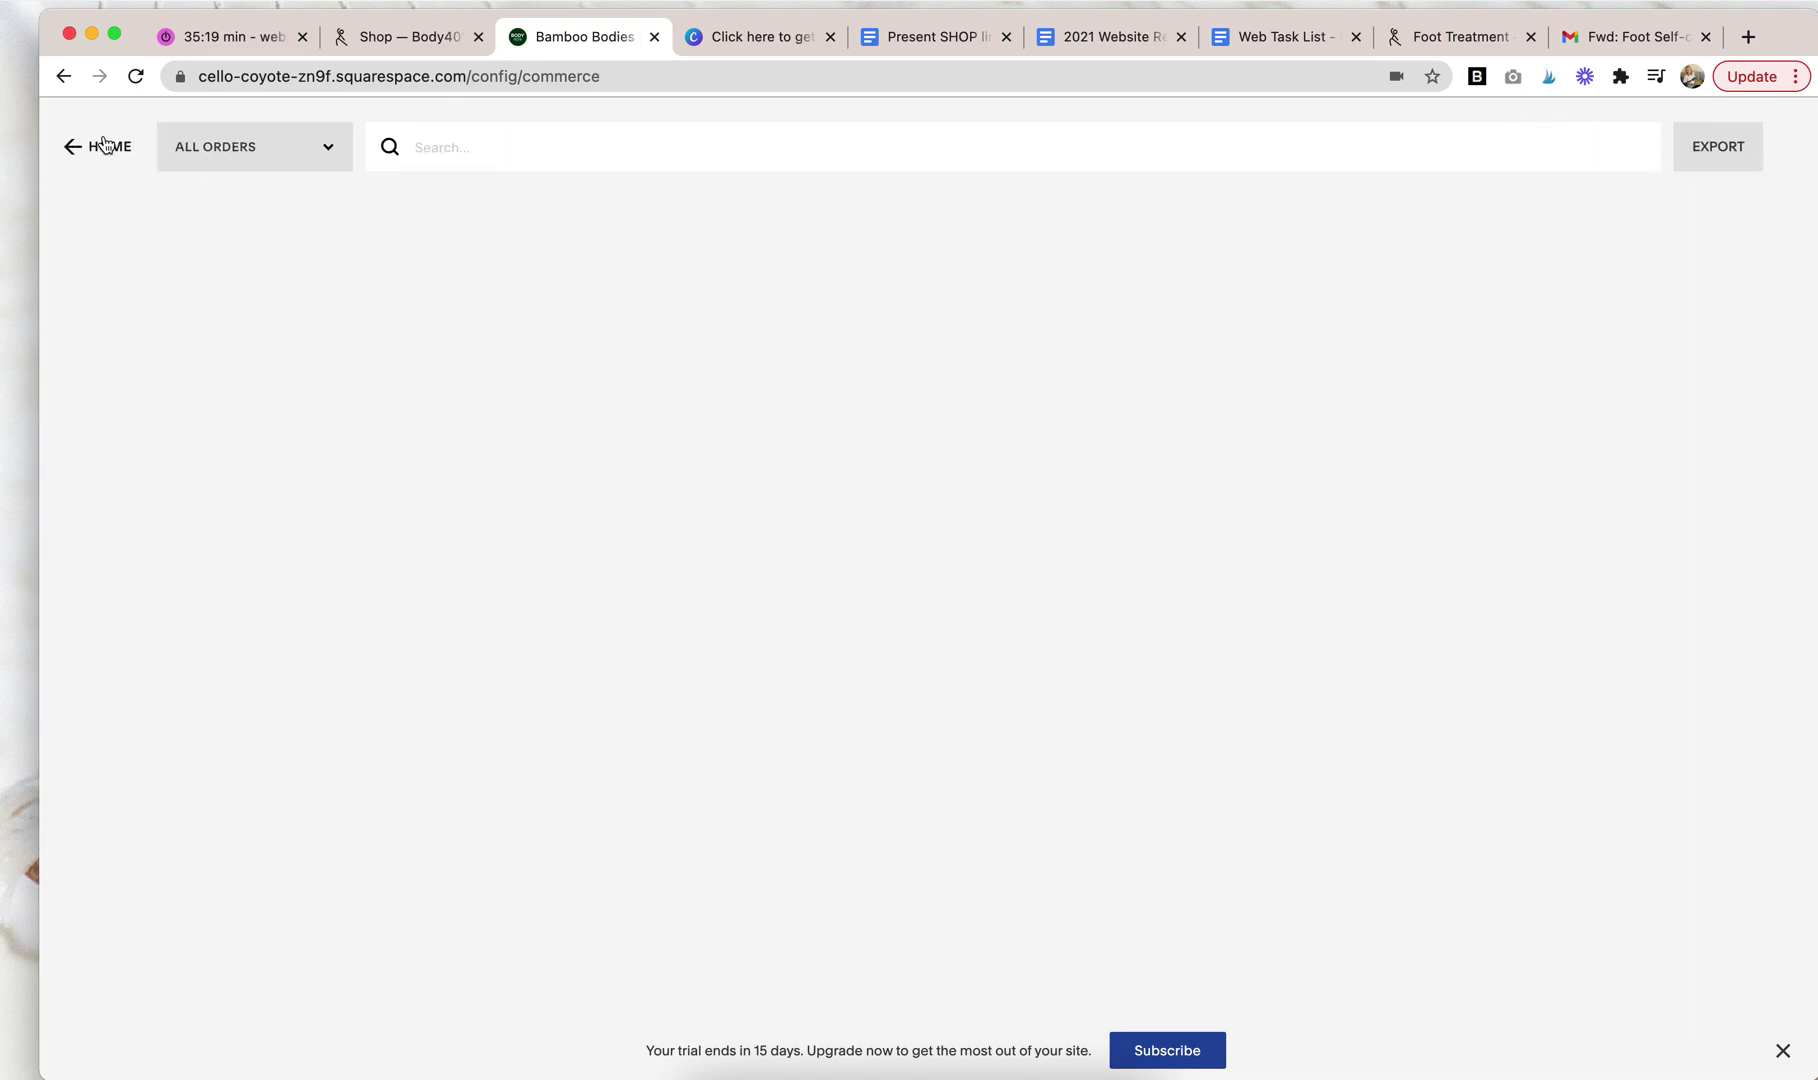
scroll(196, 625, "down", 3)
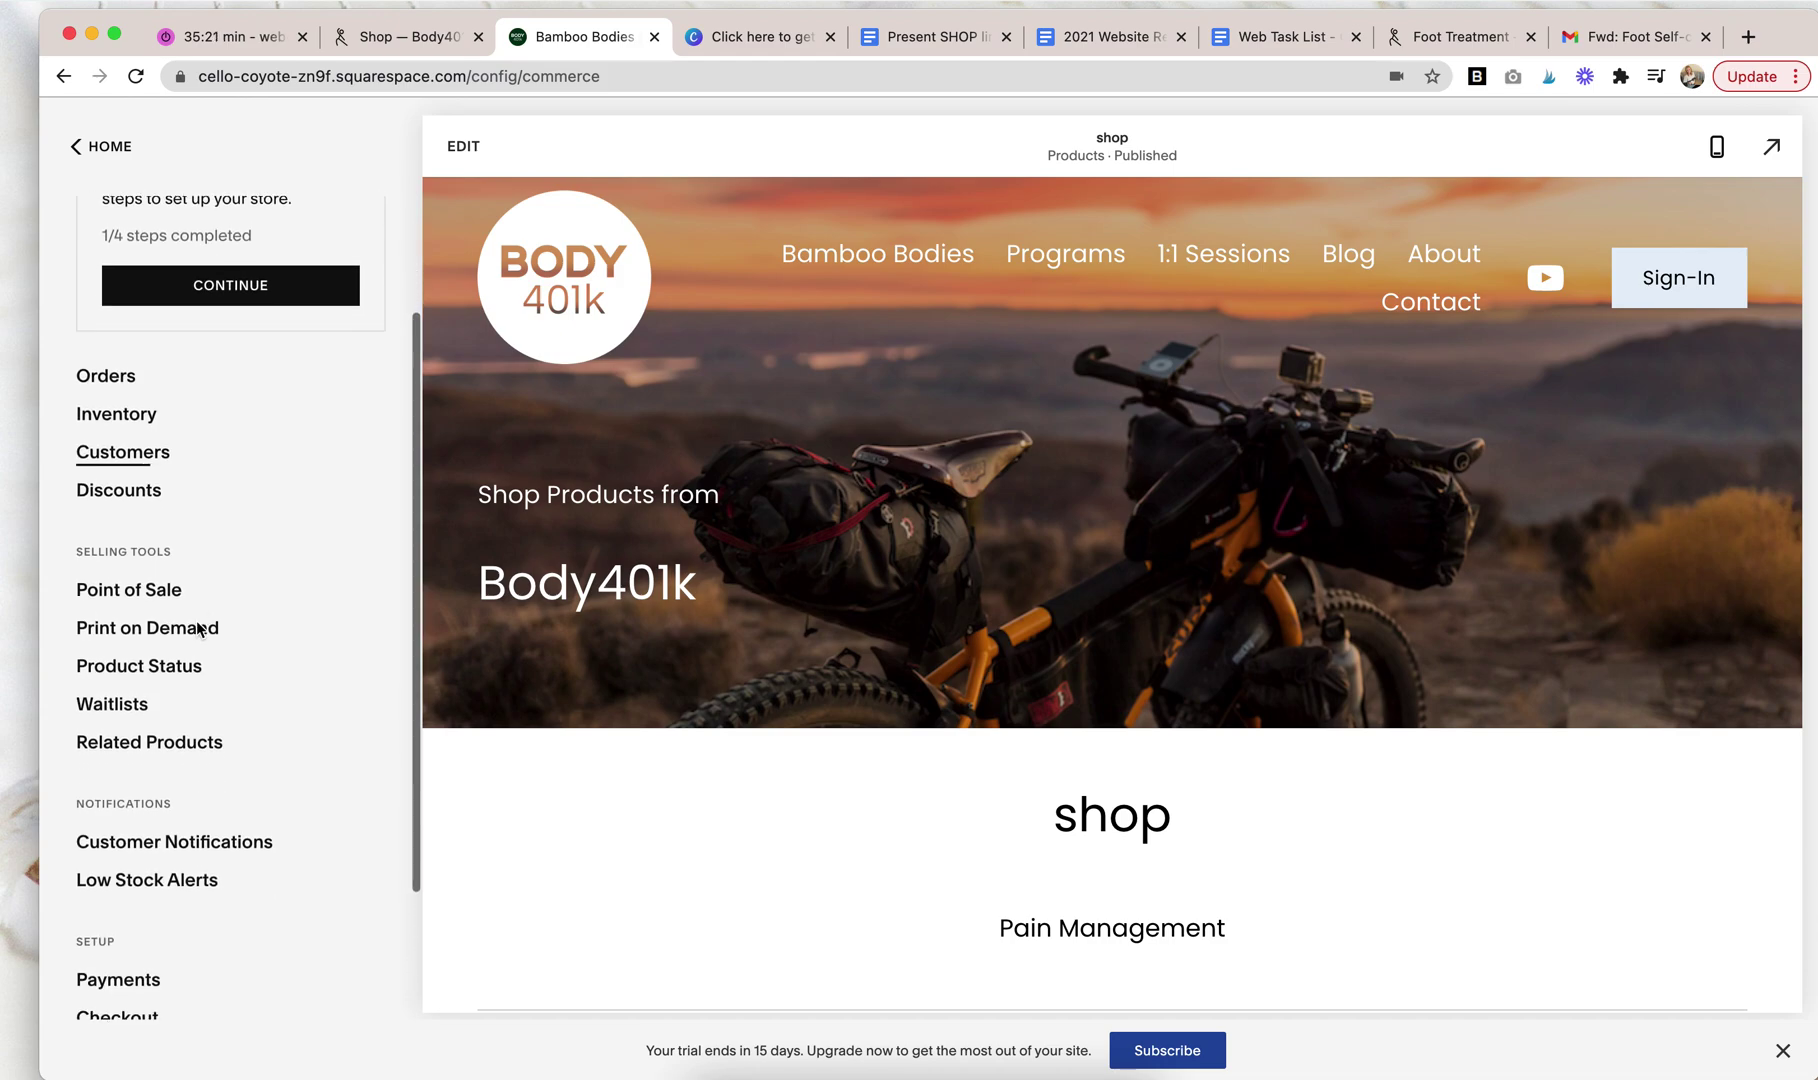
left_click(200, 838)
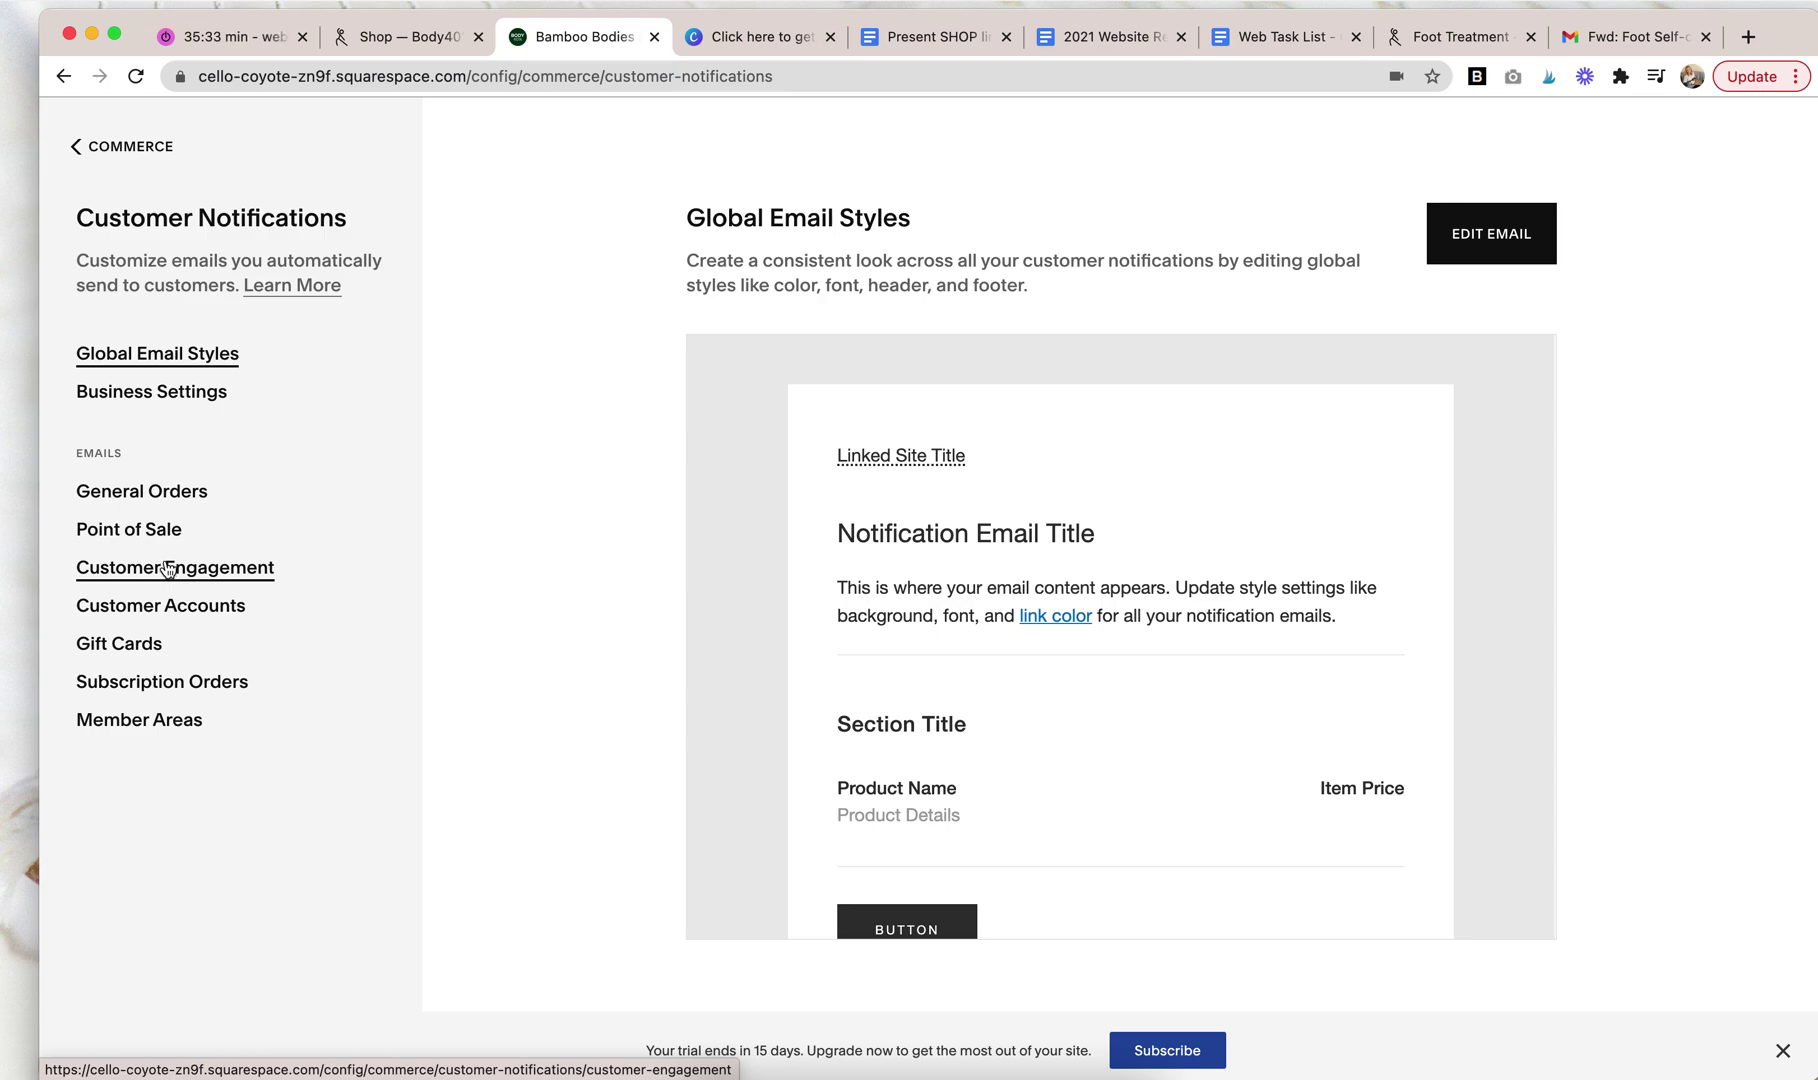
Open the Digital Downloads template under General Orders in the email editor.
left_click(164, 496)
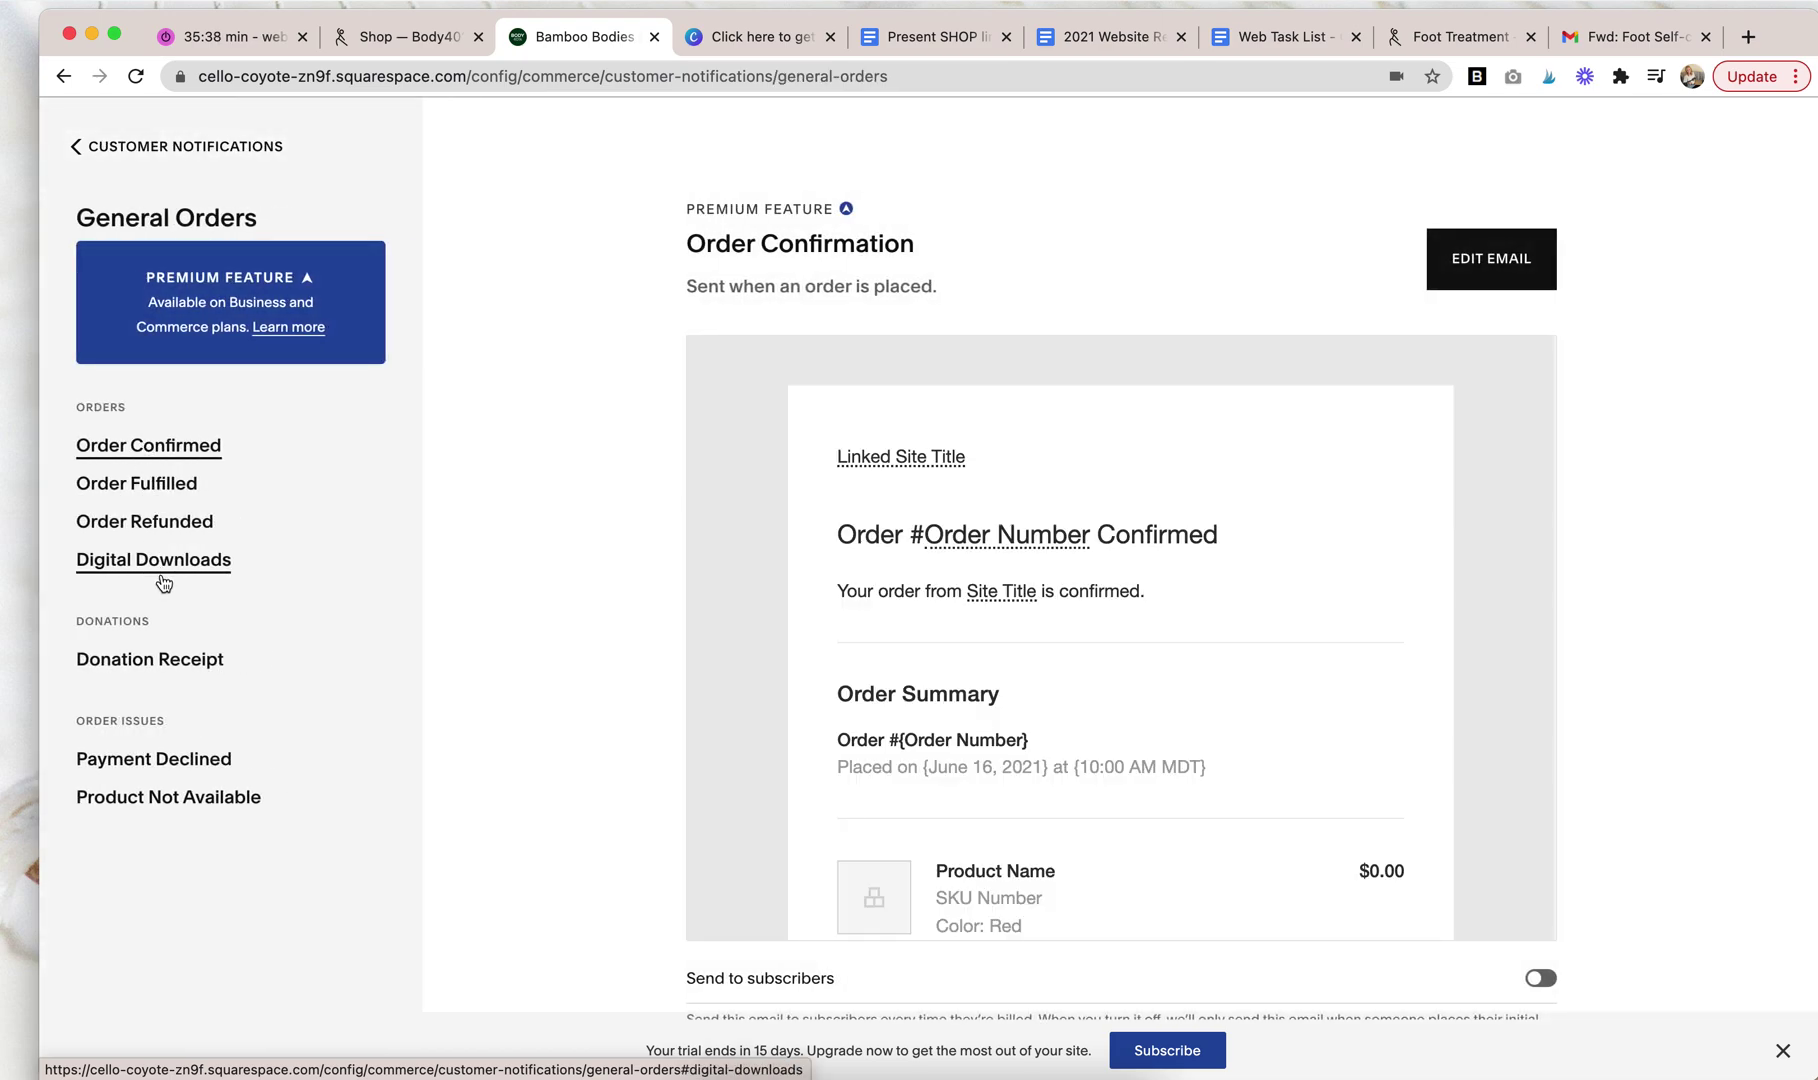
left_click(160, 568)
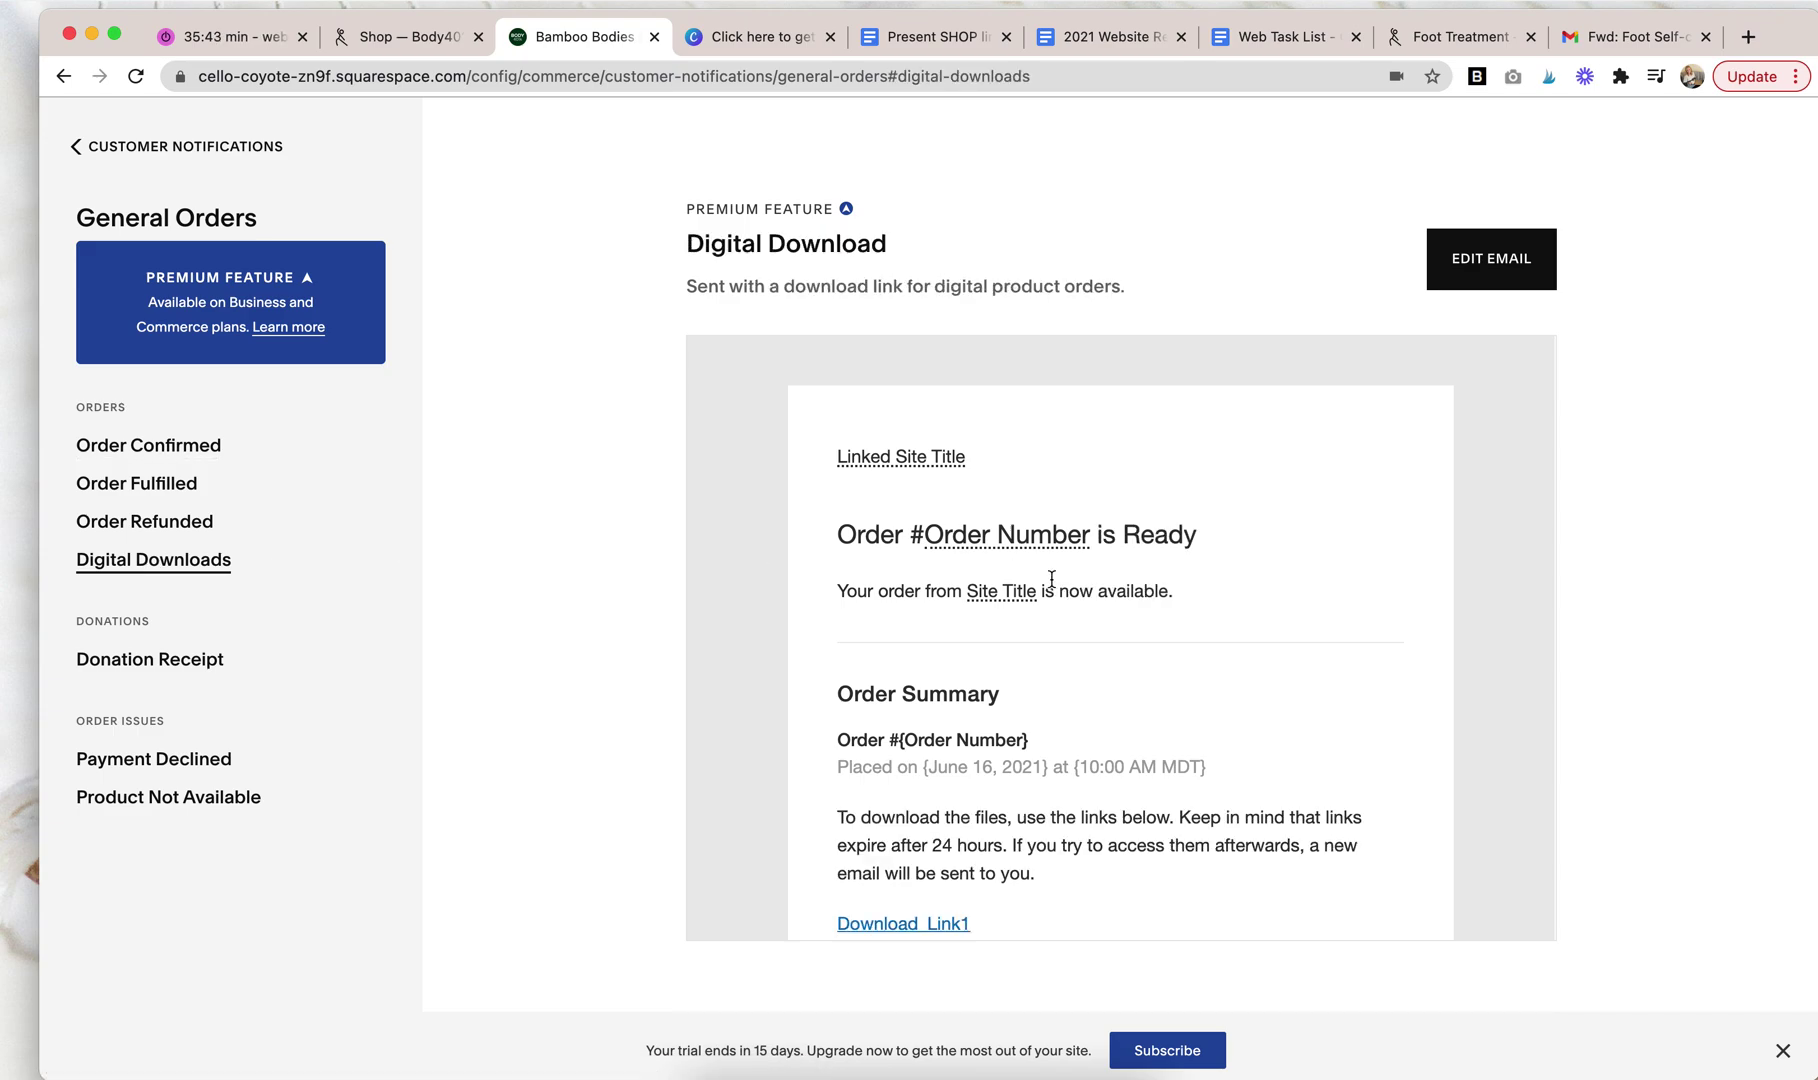
left_click(1501, 274)
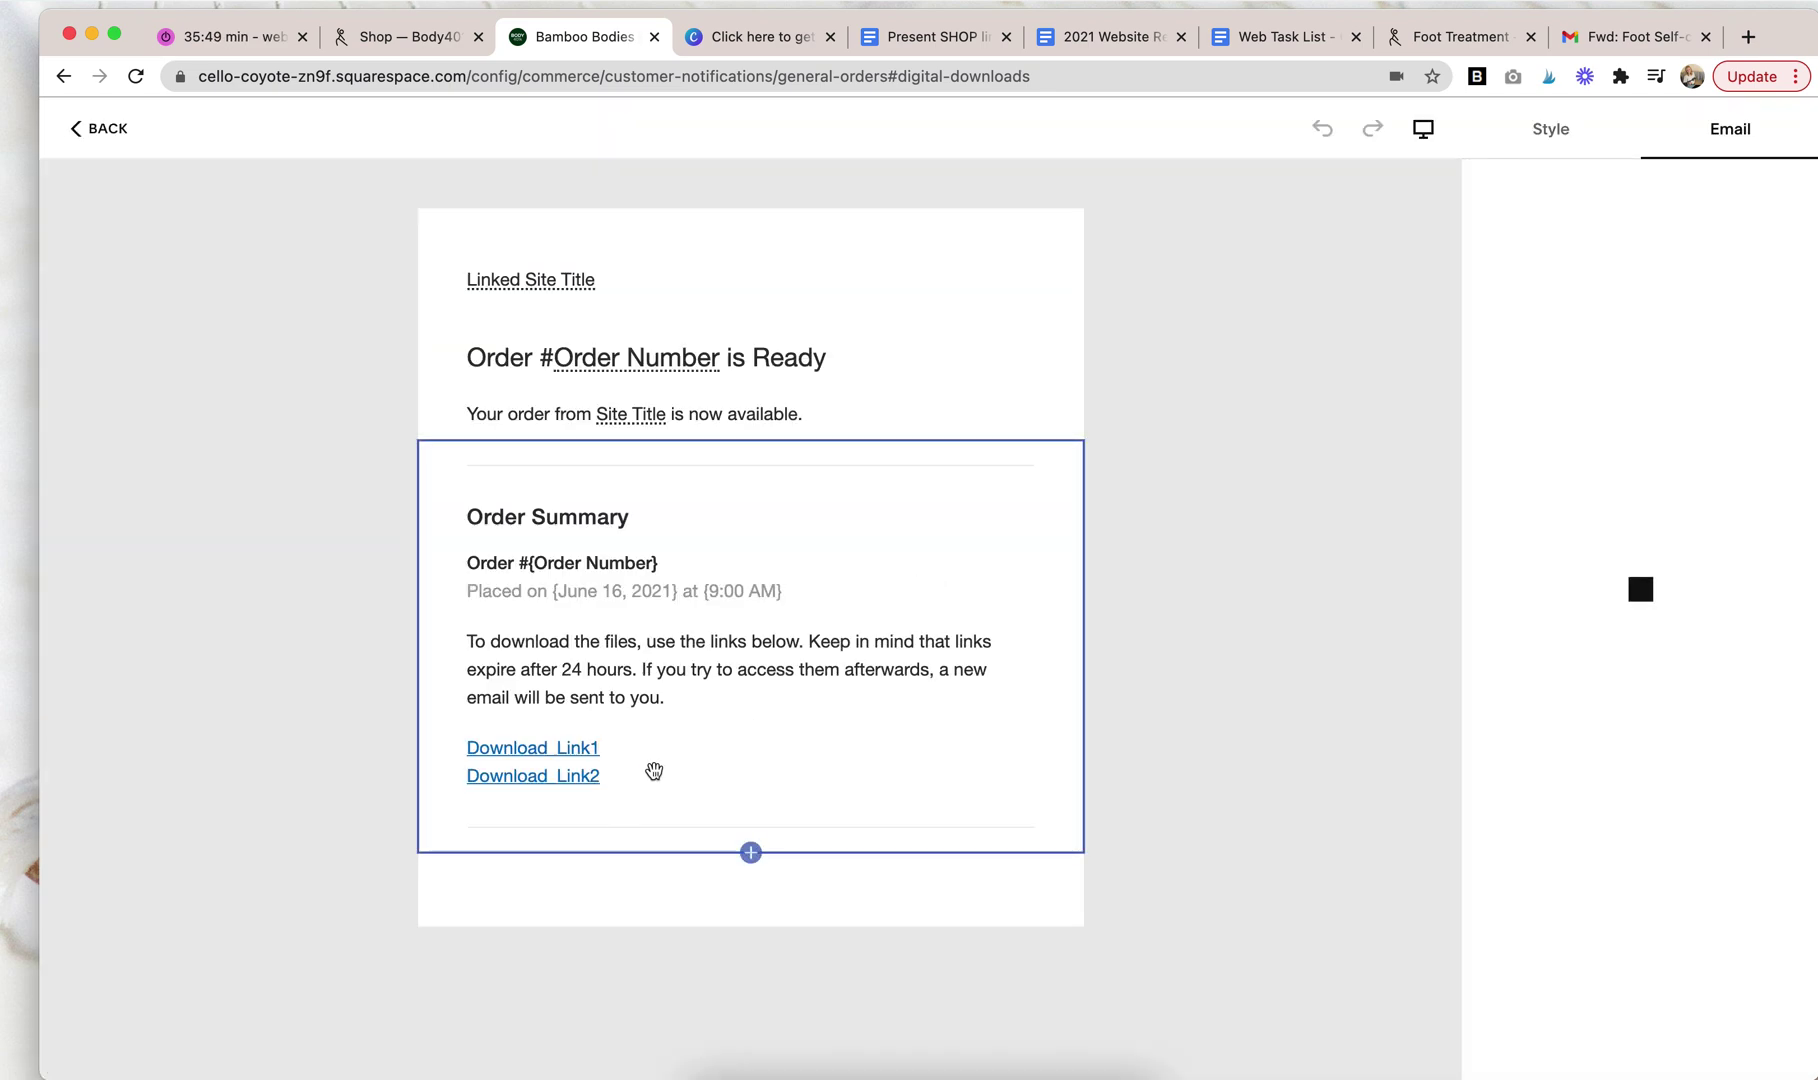
Add a 'Use this password:' text section below the Order Summary, then bring up the Canva design.
left_click(655, 774)
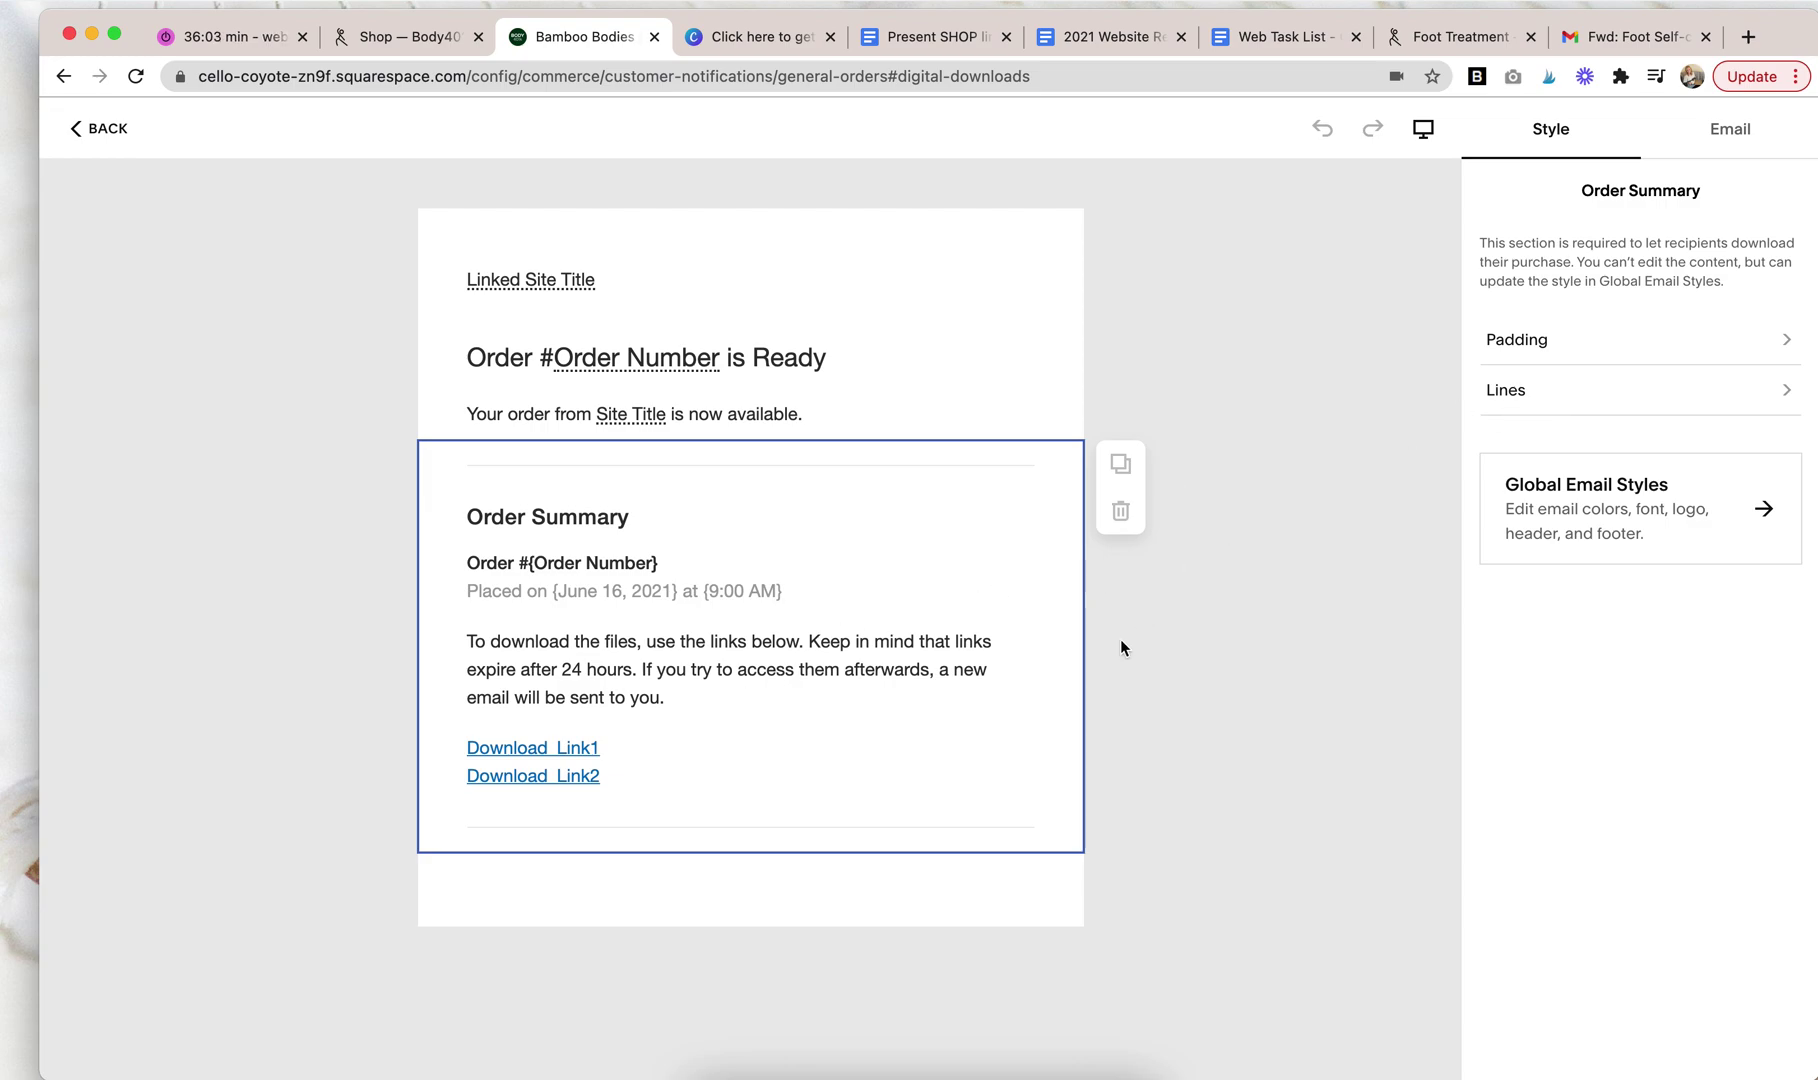
left_click(749, 854)
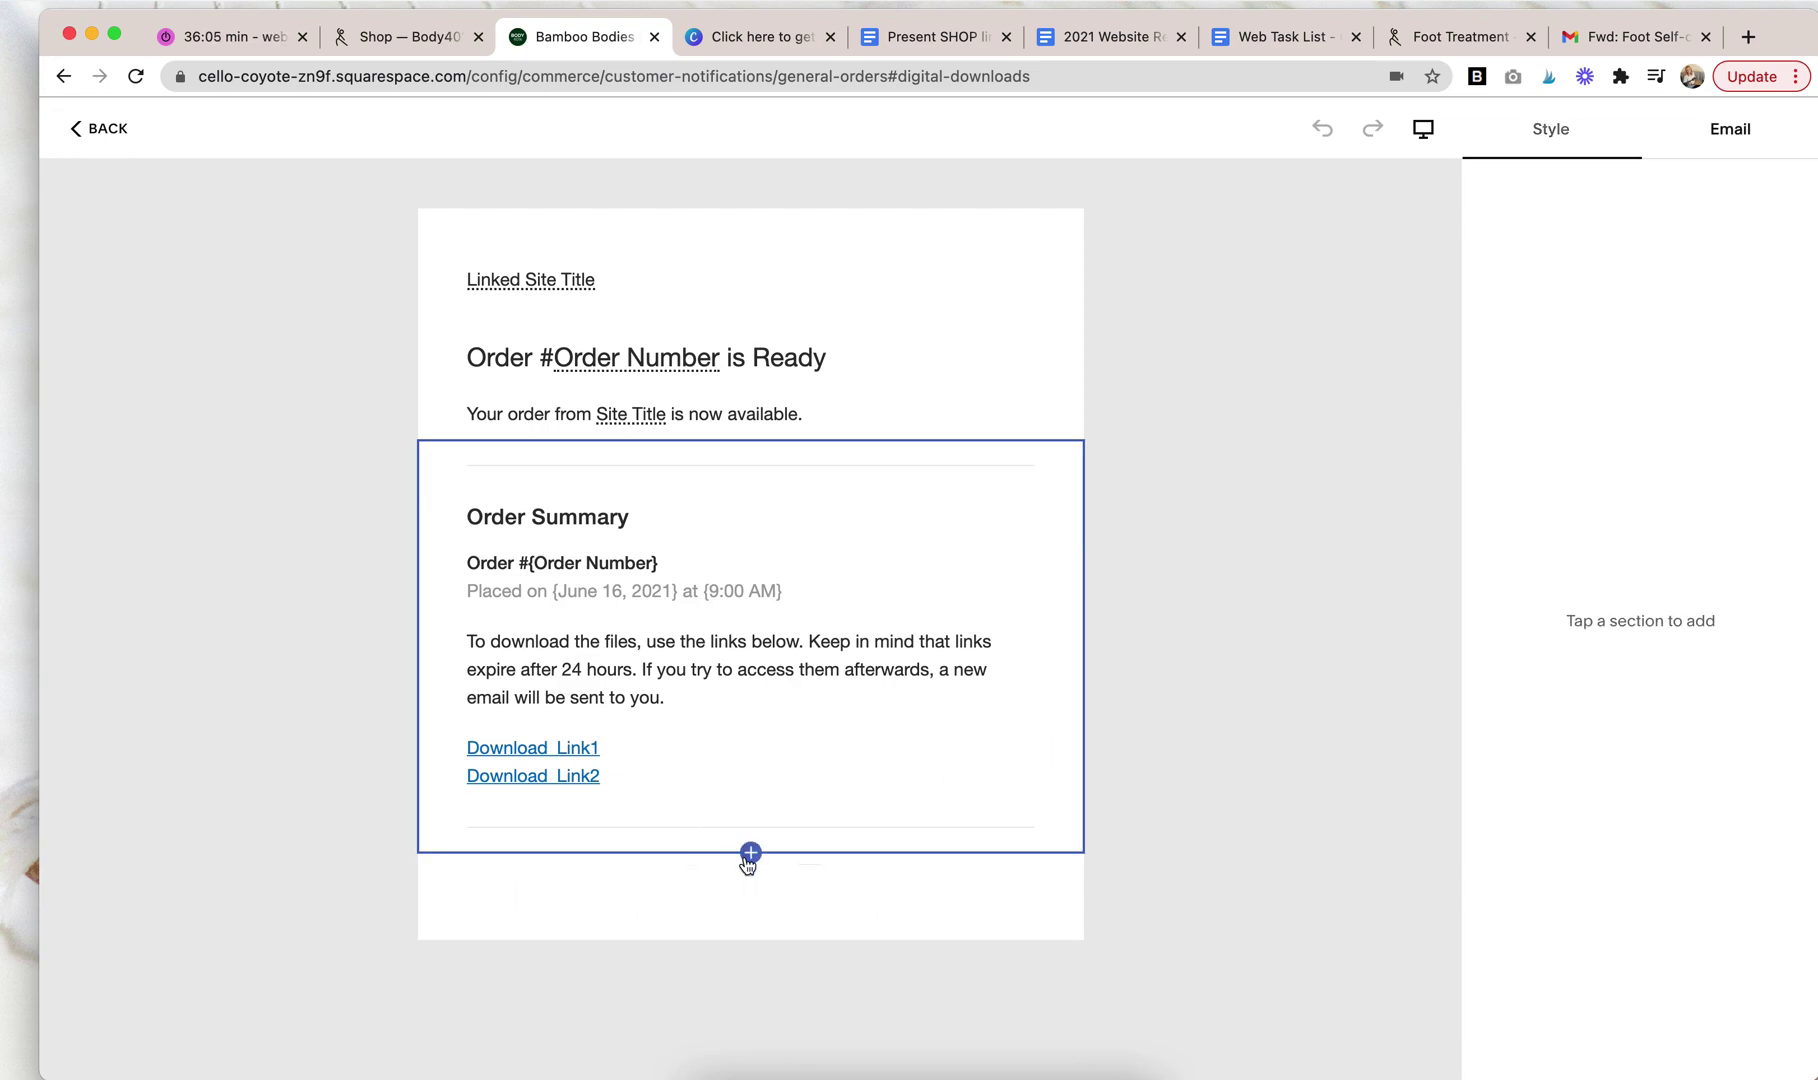
left_click(585, 910)
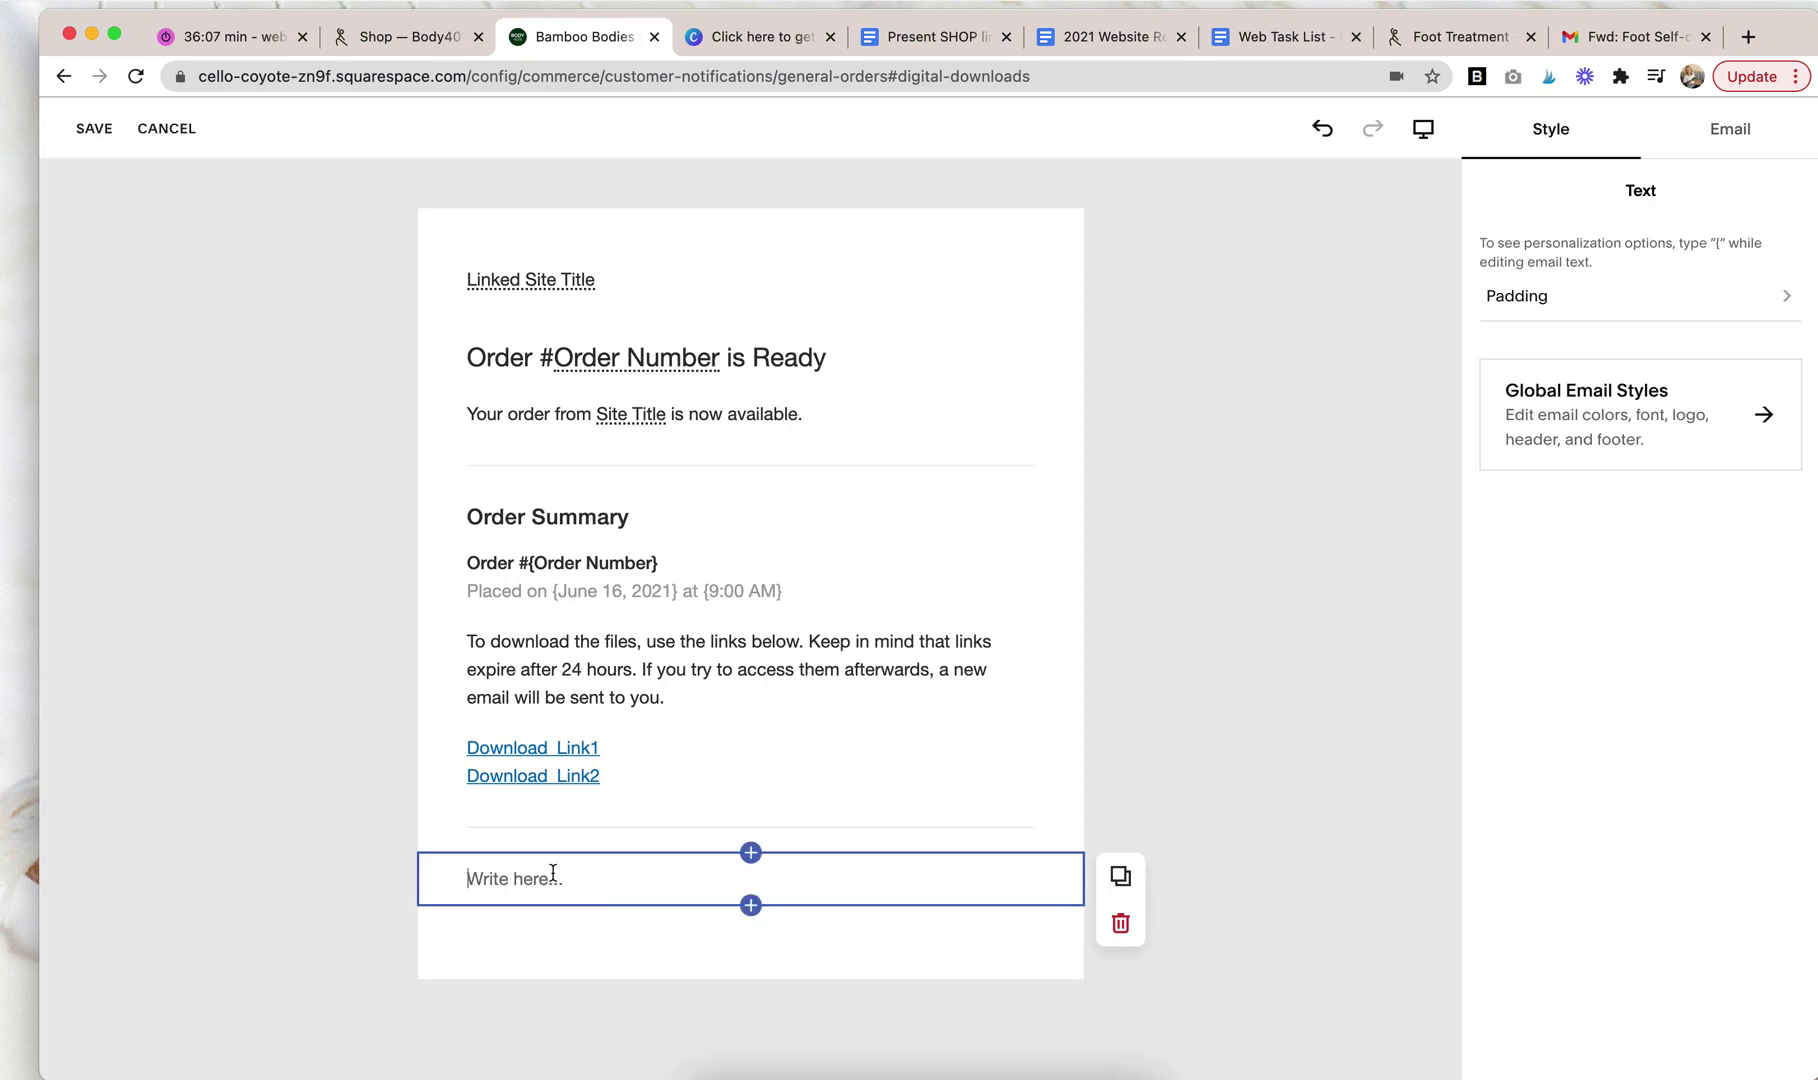
type("Use this password:")
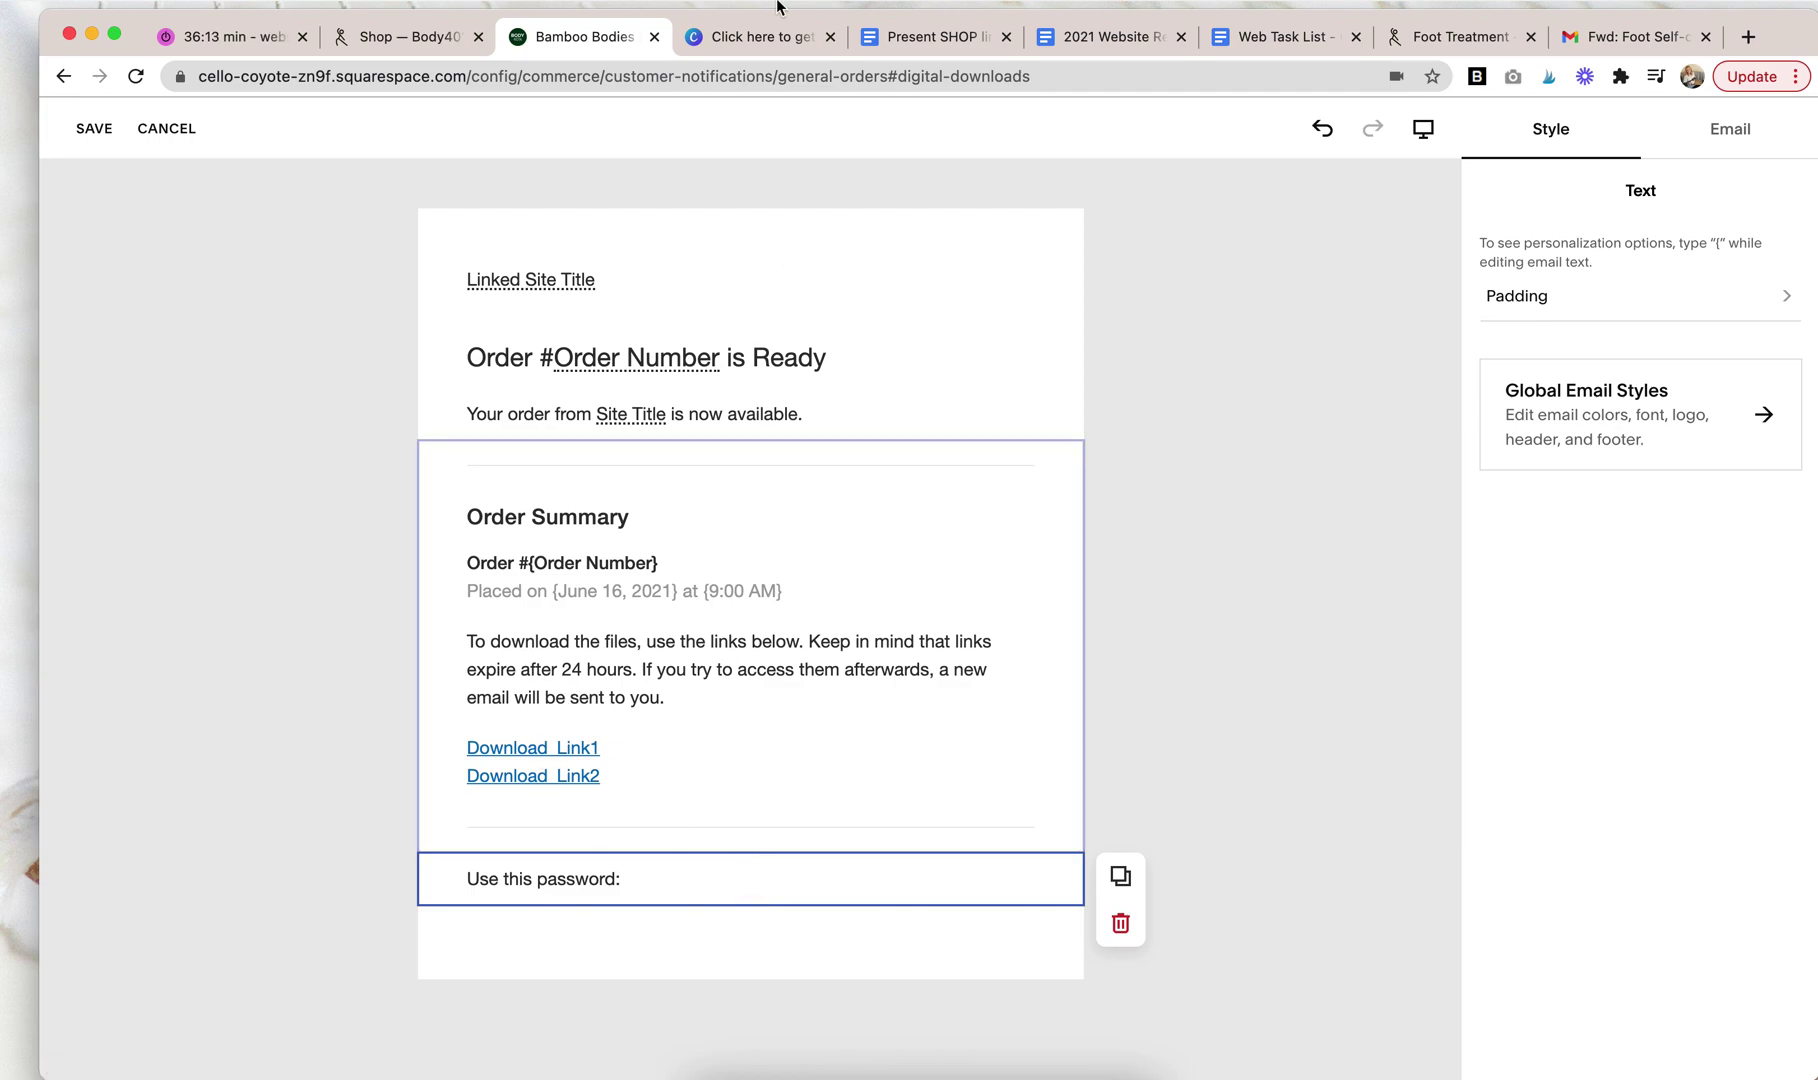
left_click(763, 41)
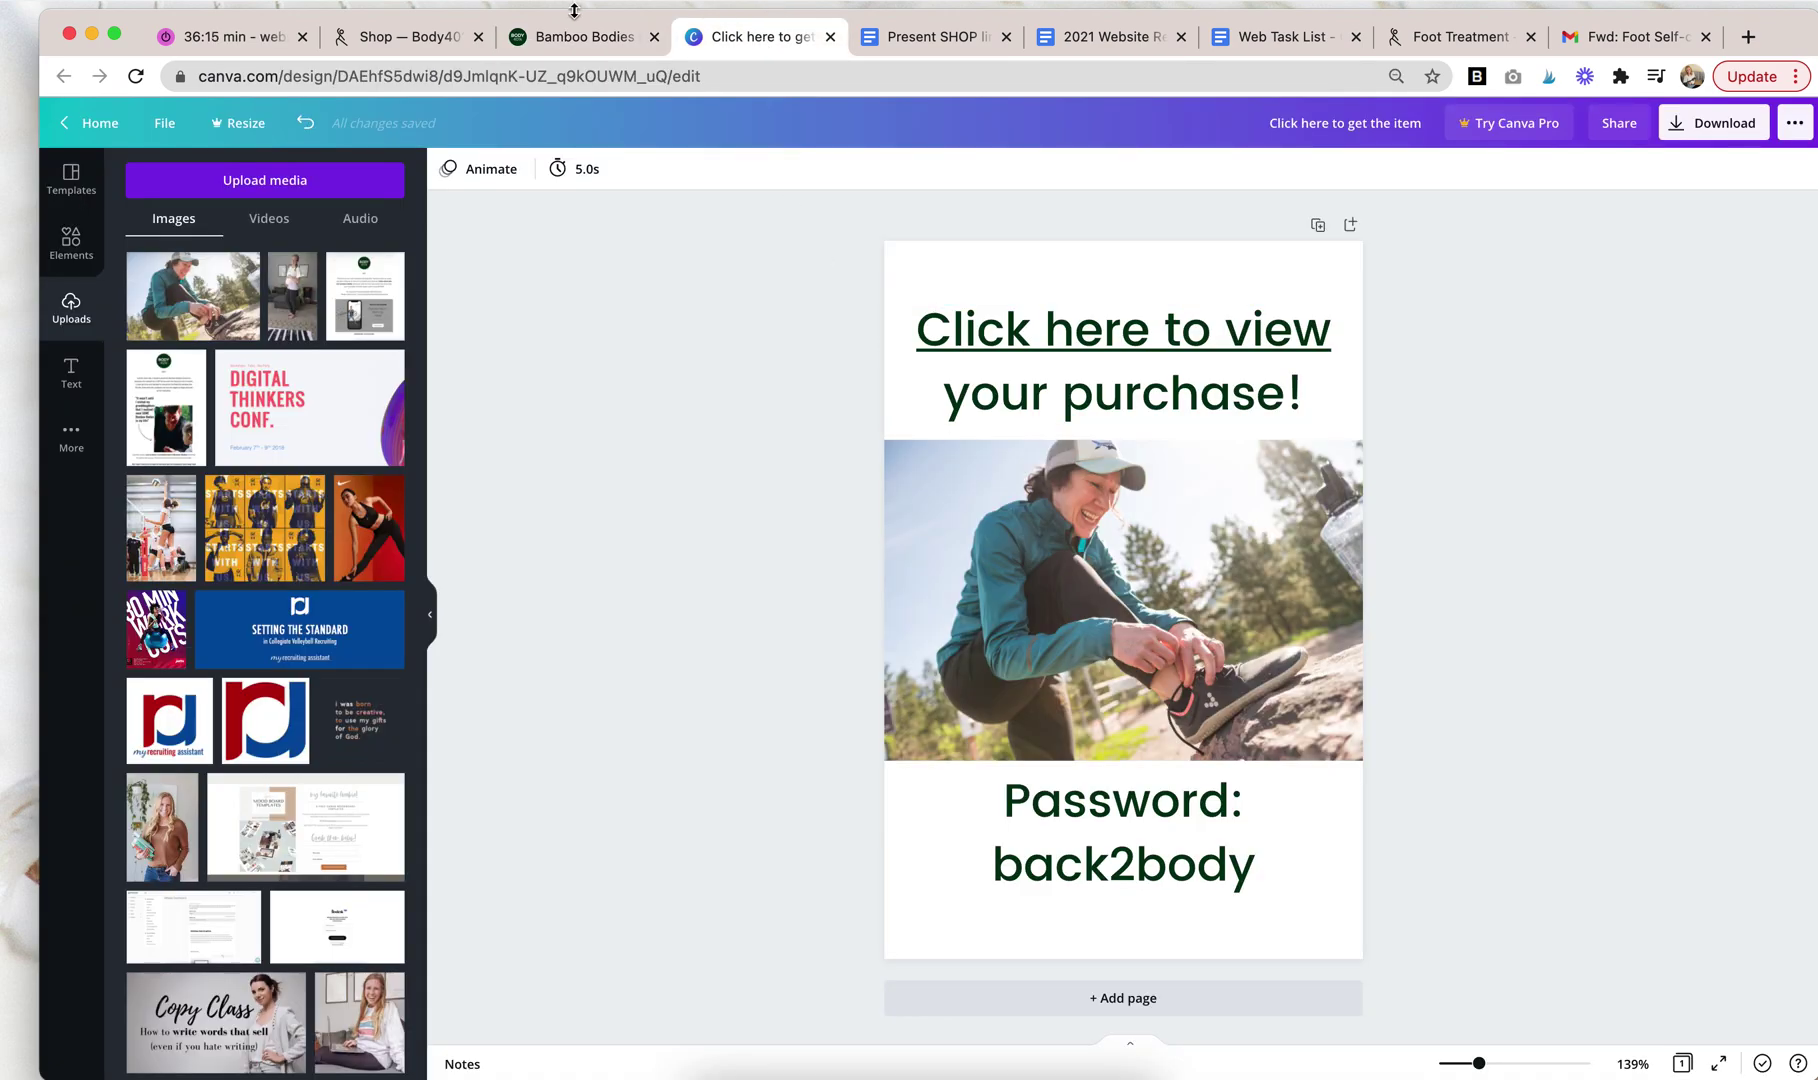